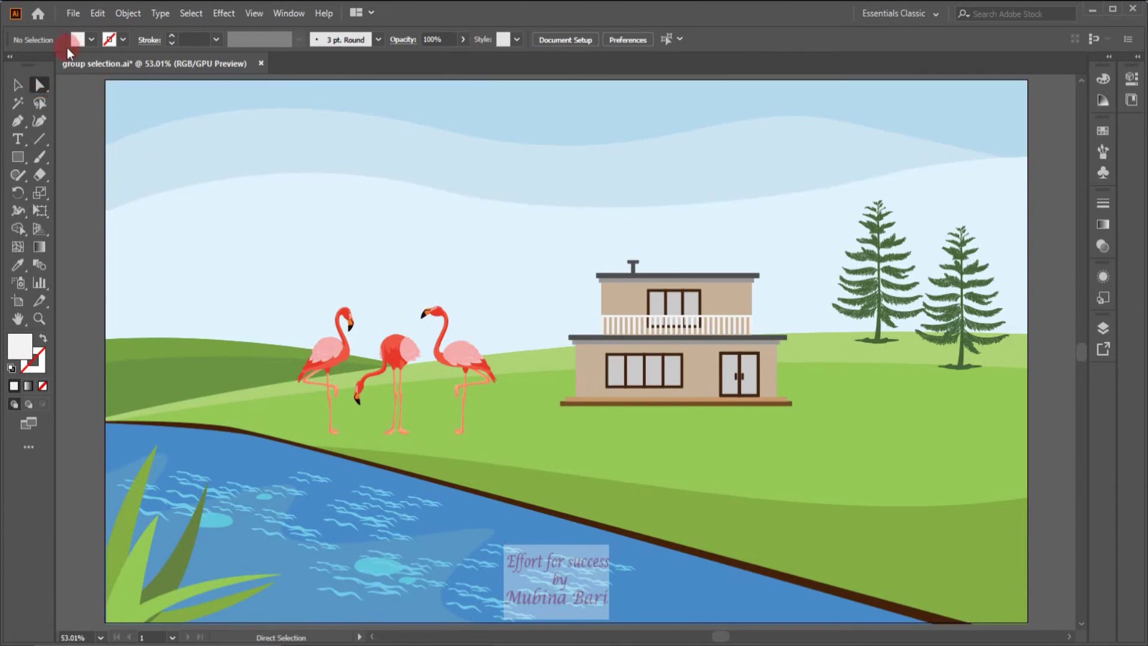
Create a new landscape document of 1920 × 1080 px with one artboard.
click(70, 15)
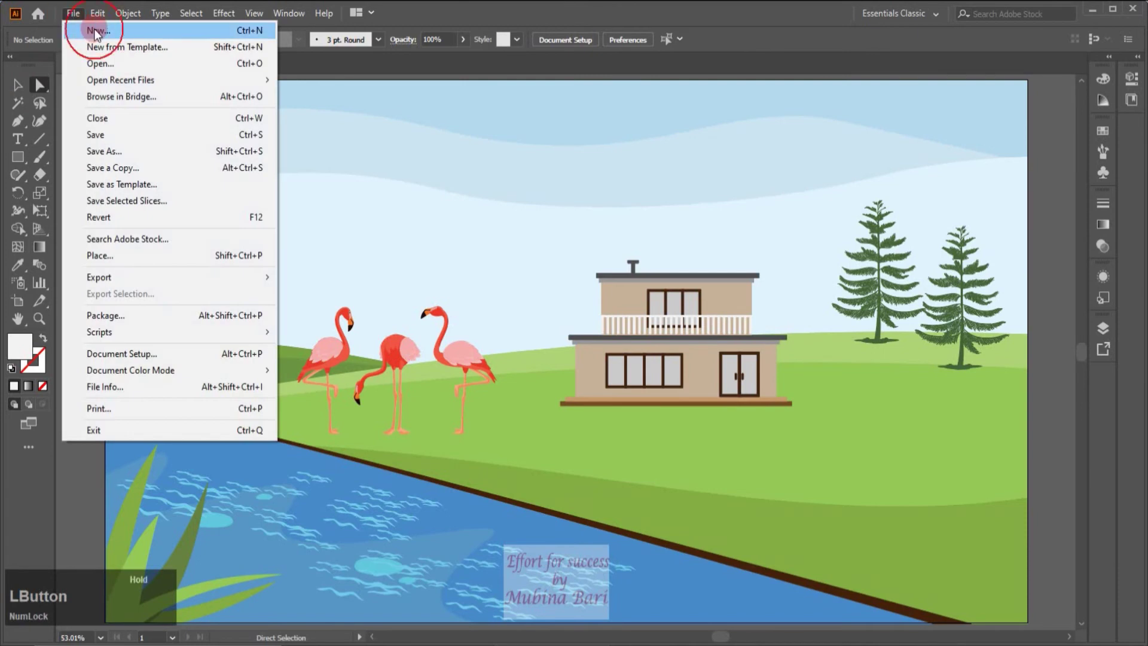
click(95, 28)
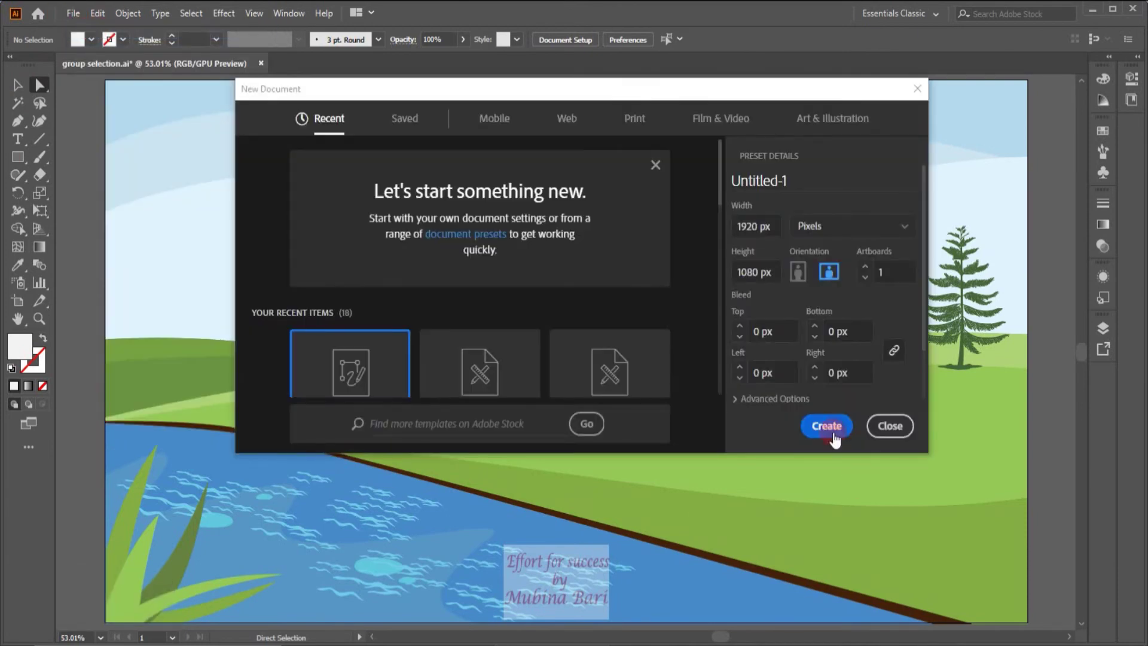
click(834, 433)
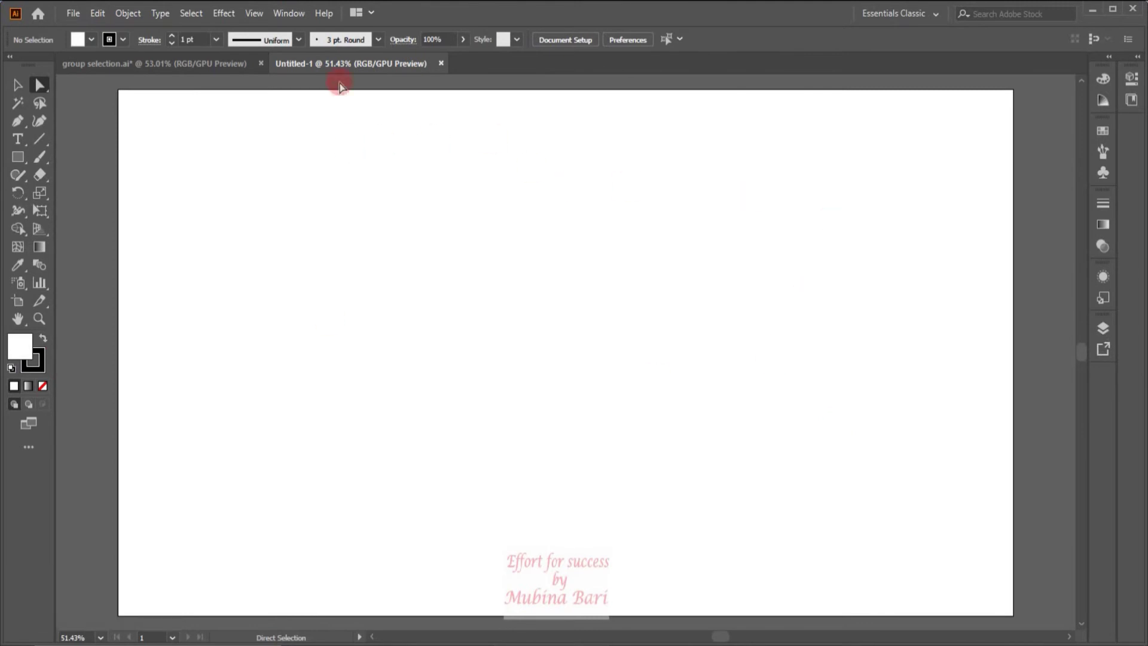
In group selection.ai, select the whole group of three flamingos with the Group Selection tool.
click(233, 64)
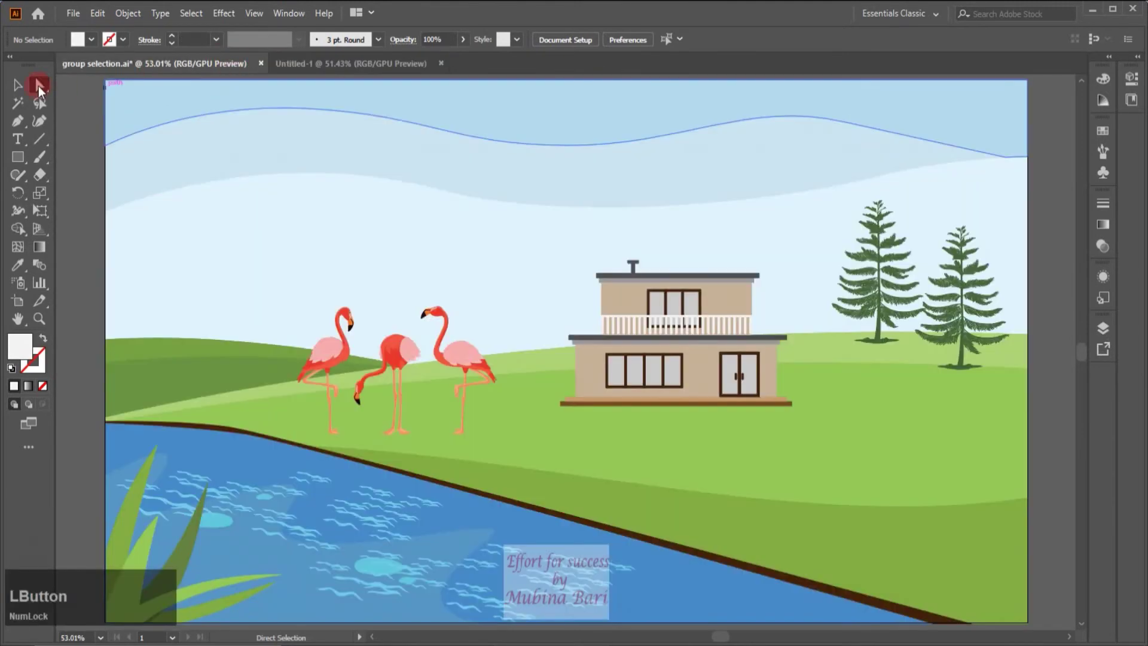
drag(44, 88, 119, 108)
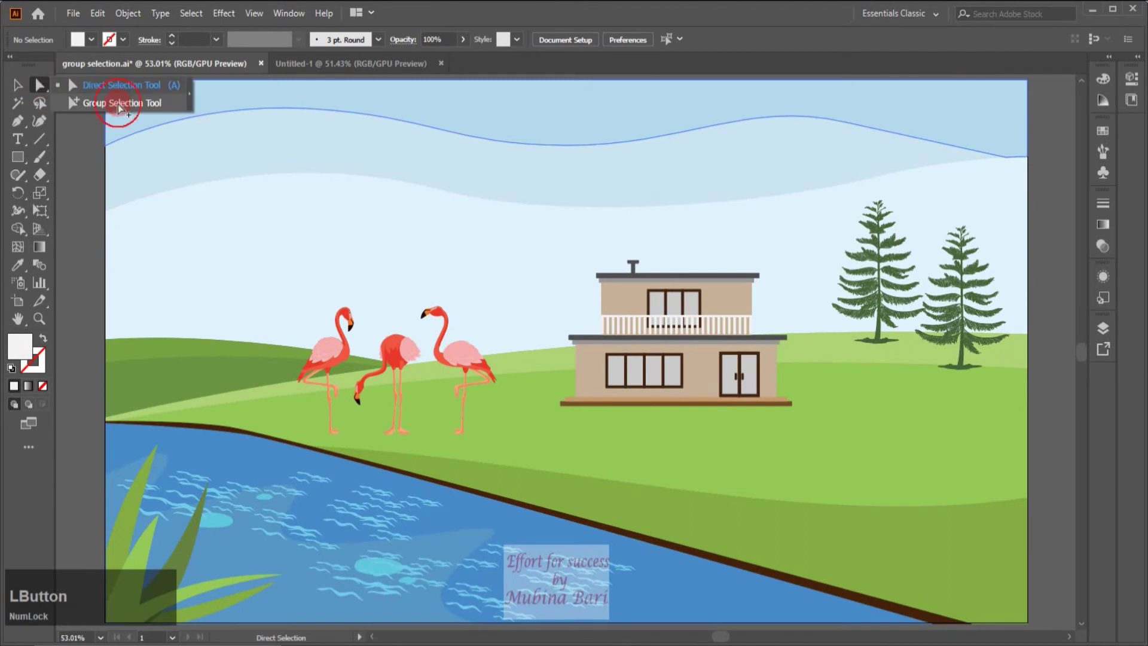
click(445, 327)
click(446, 327)
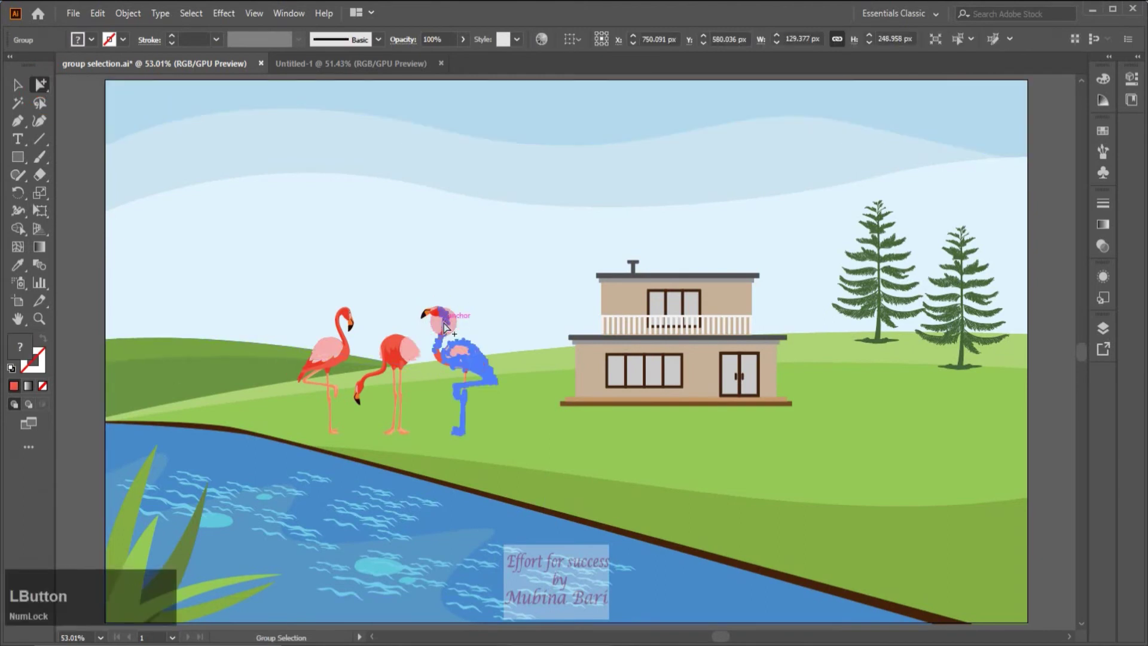
click(448, 328)
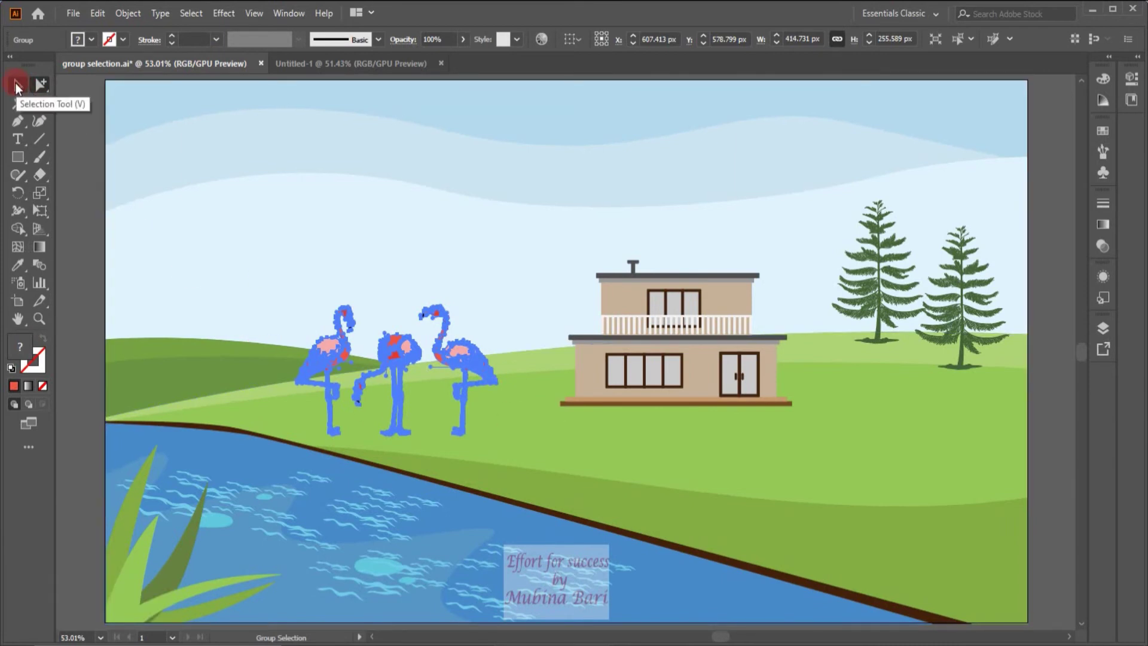
Copy the selected flamingo group and paste it into the blank Untitled-1 document.
click(16, 87)
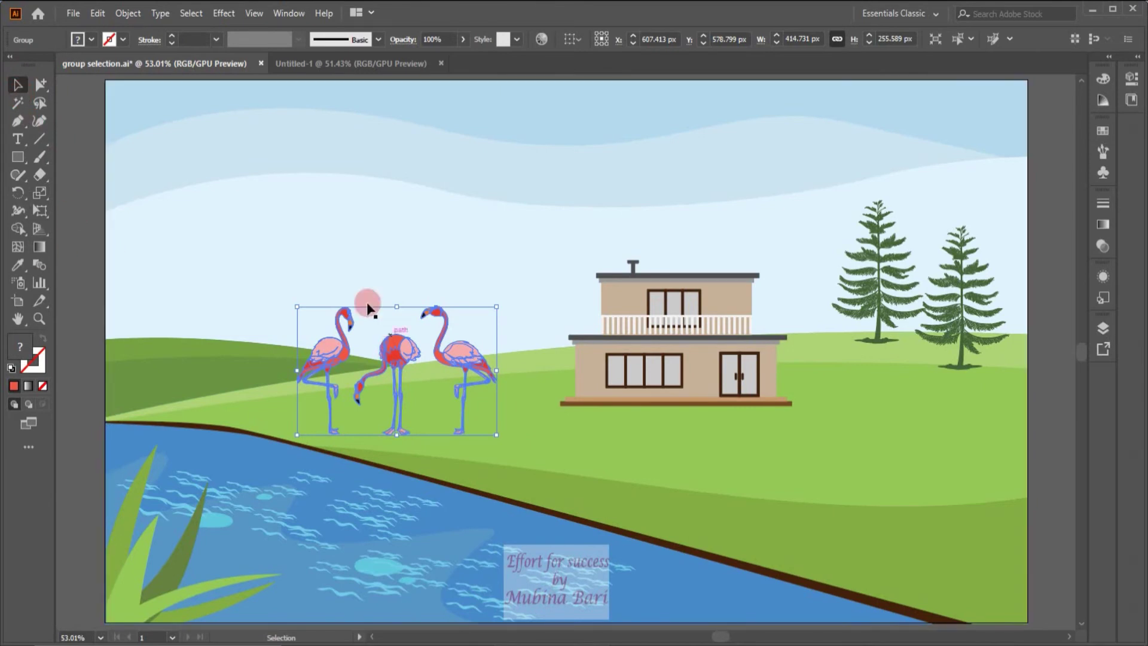
click(98, 13)
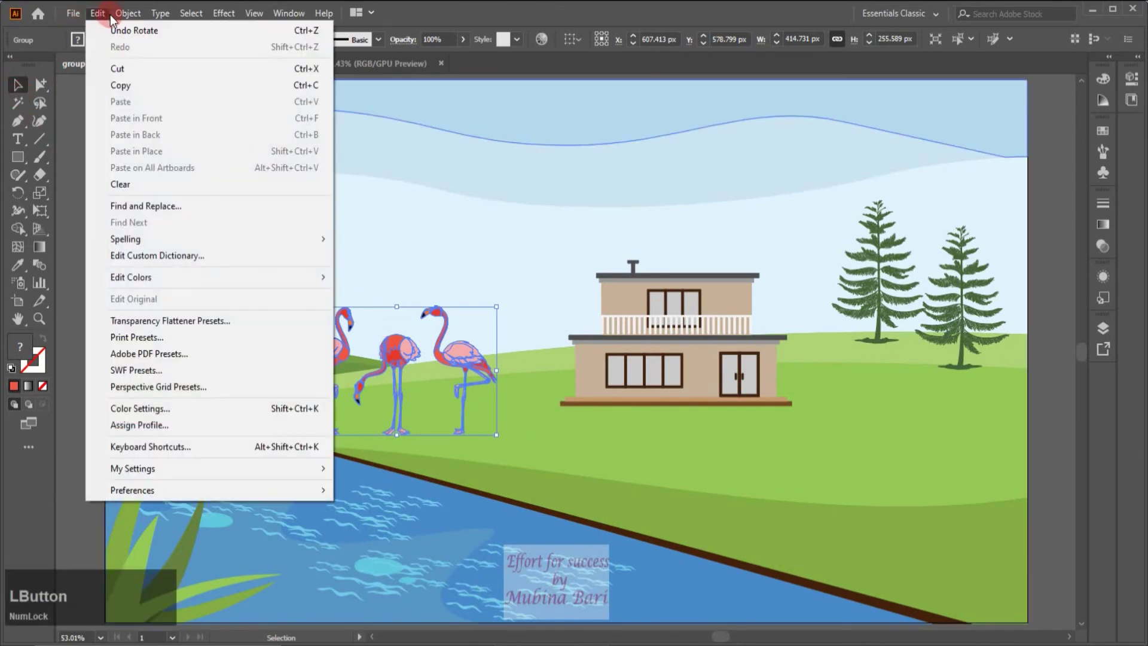
click(124, 86)
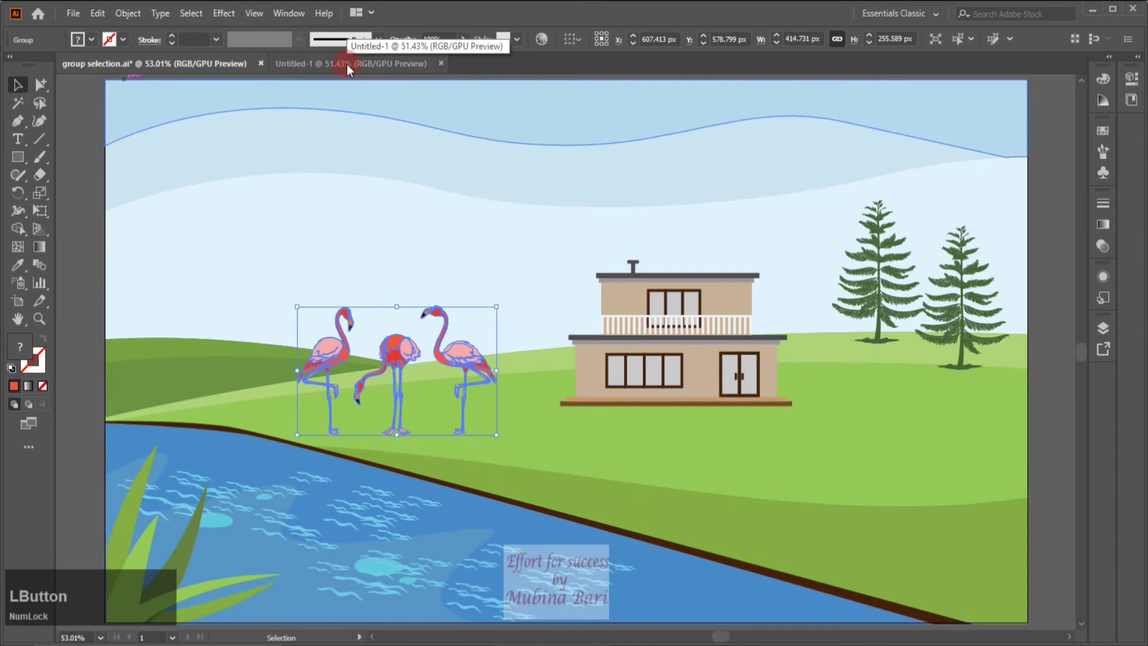
click(296, 66)
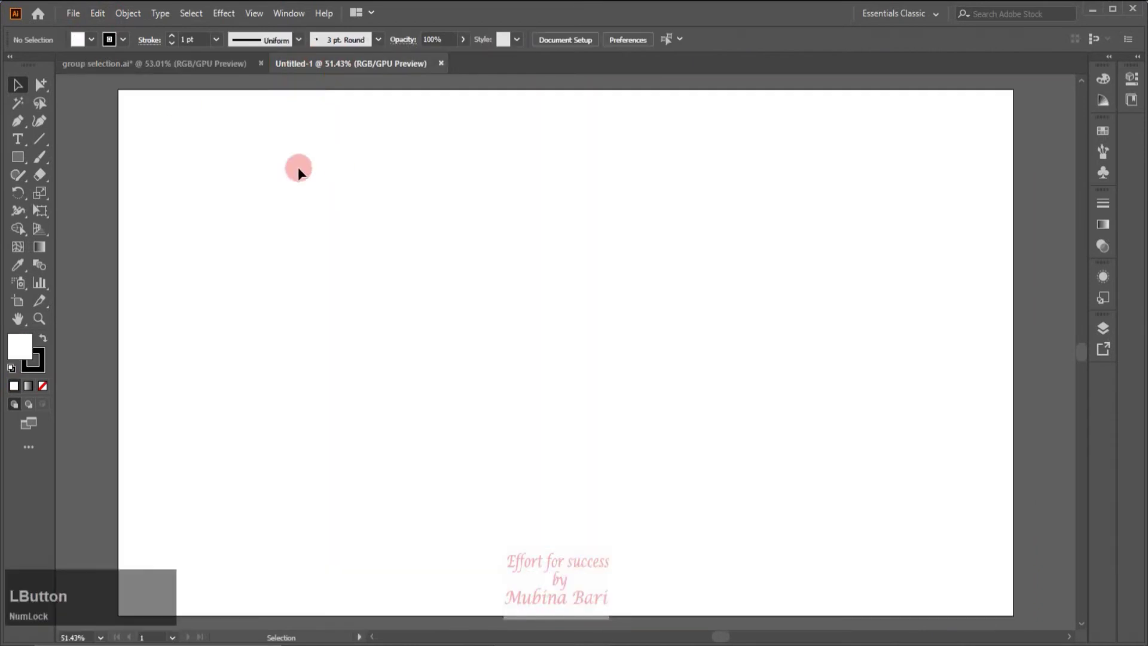
click(97, 12)
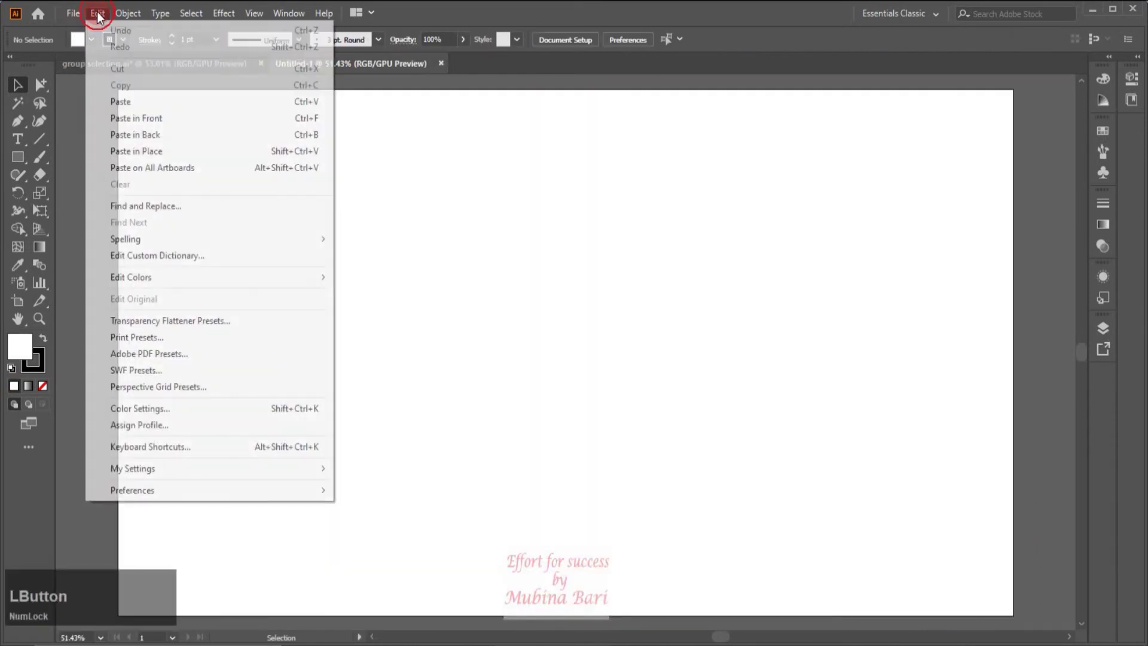
click(120, 101)
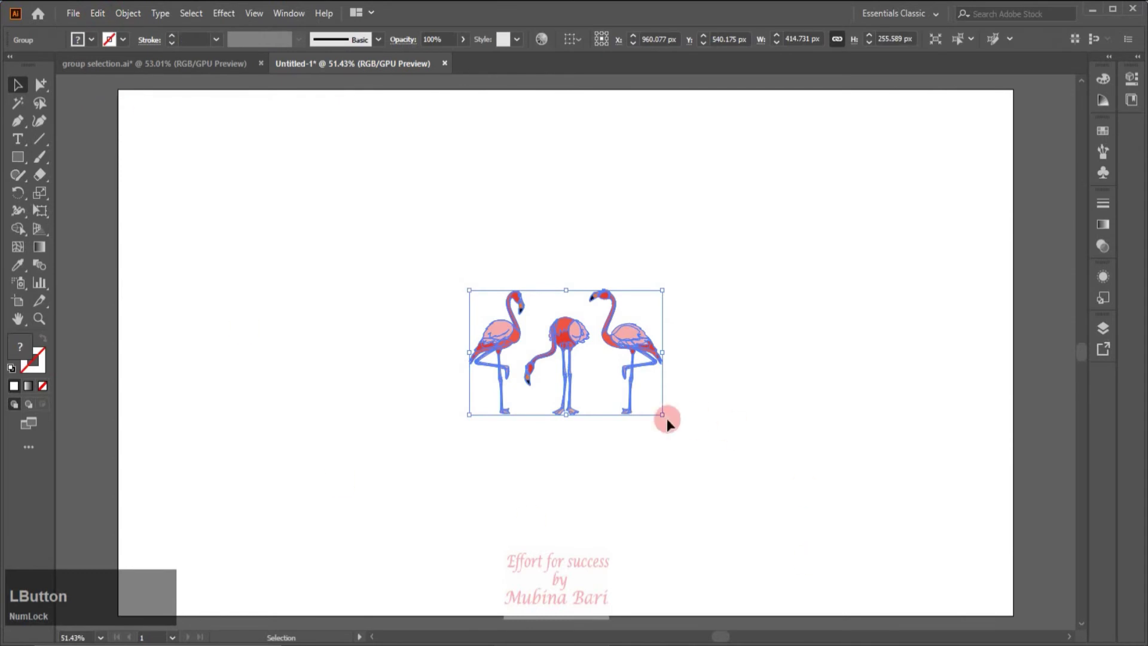
Move the pasted flamingo group slightly up and to the left and scale it to about 614 × 344 px.
drag(662, 415, 707, 479)
click(795, 474)
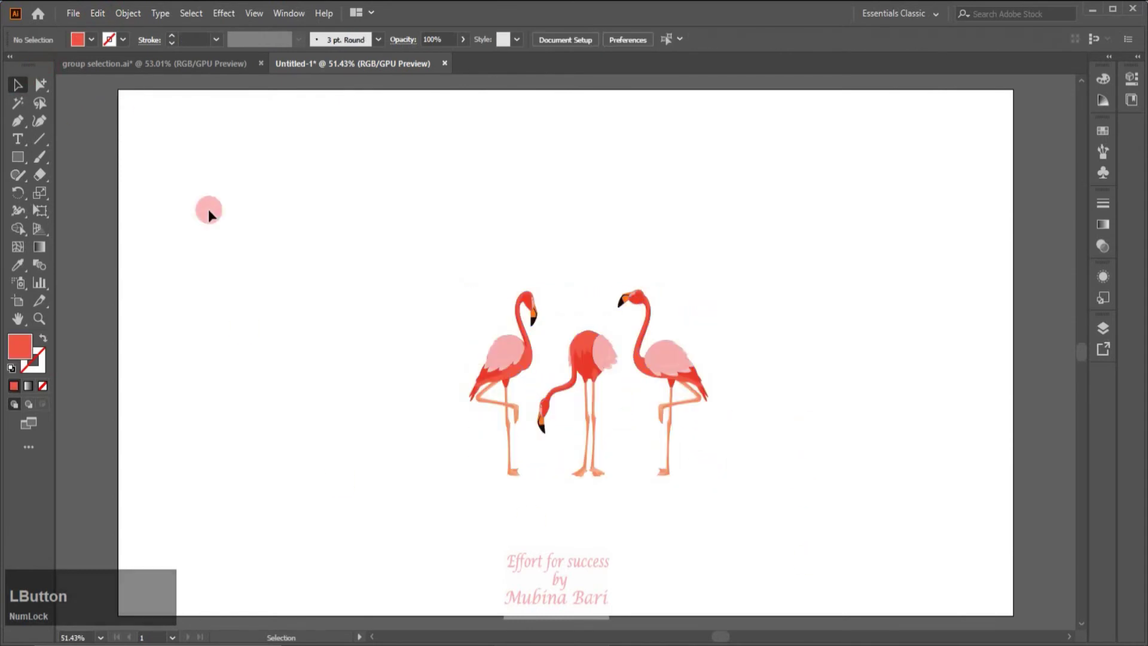
click(480, 349)
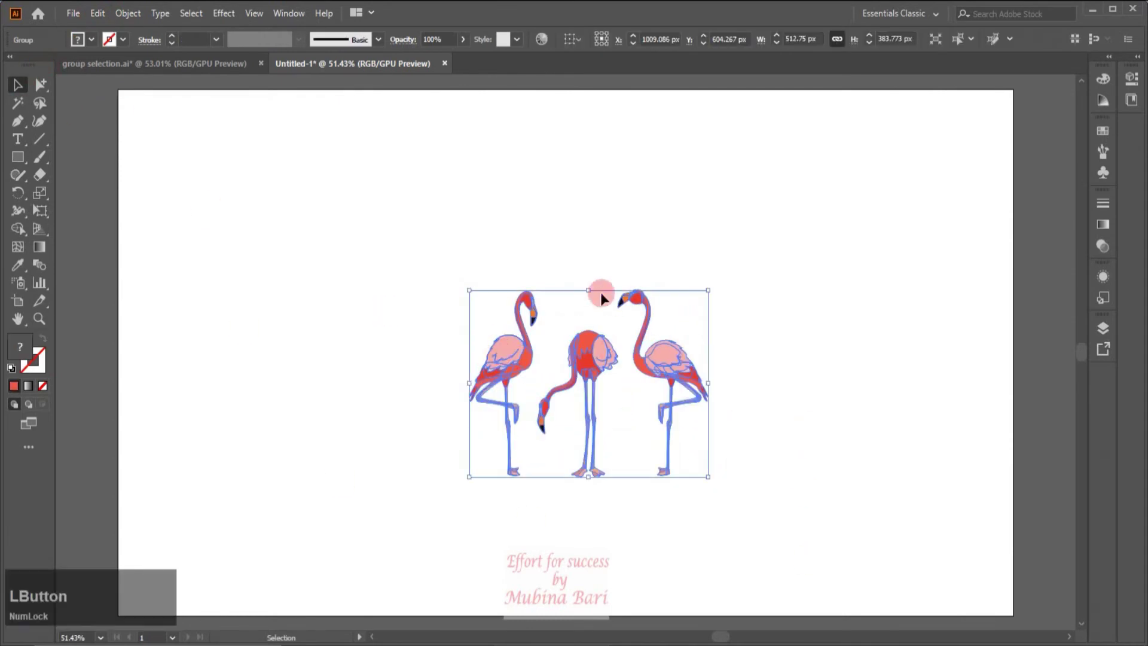
click(561, 279)
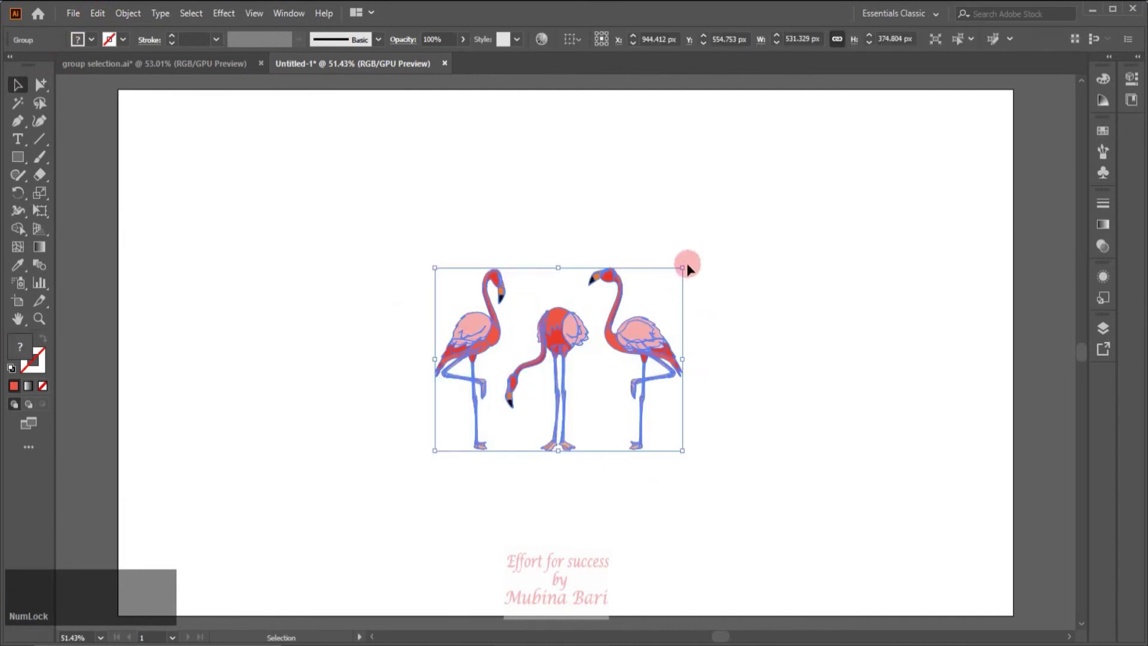
drag(683, 268, 583, 362)
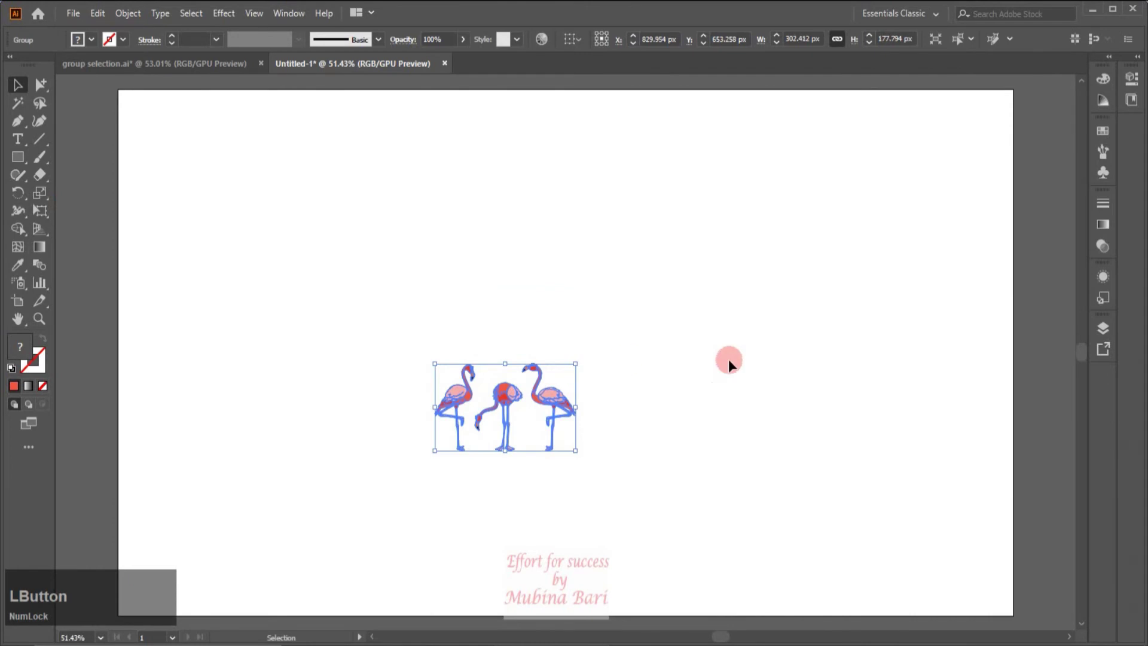
click(577, 378)
click(542, 379)
drag(579, 361, 722, 282)
click(793, 397)
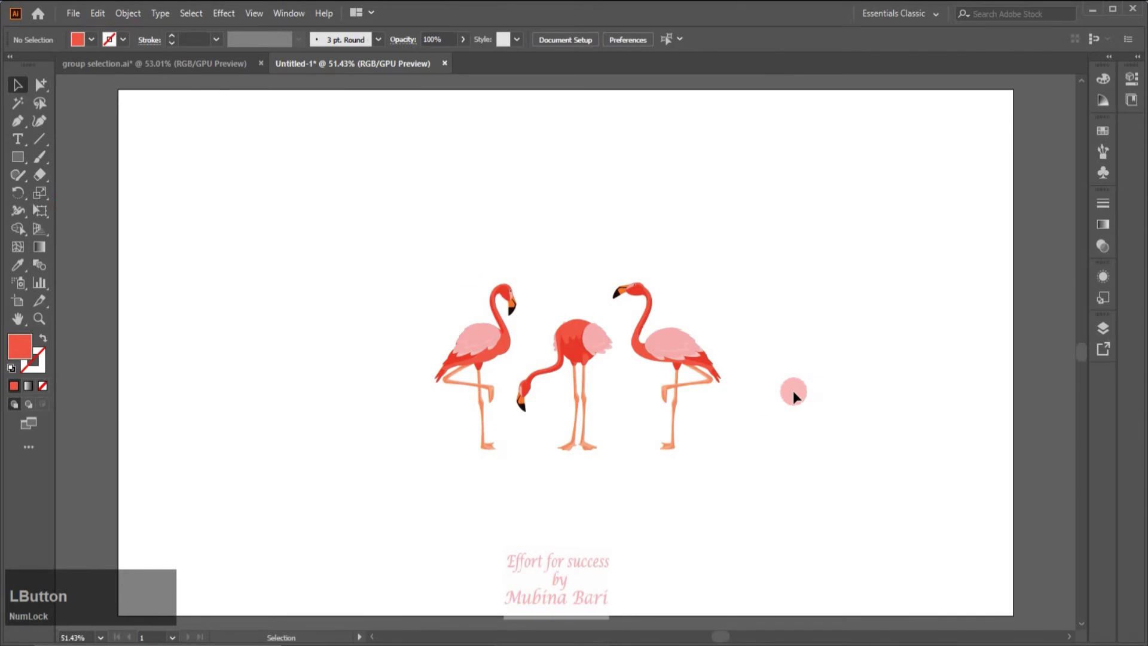
Ungroup the three flamingos into separate birds and clear the selection.
click(585, 342)
right_click(585, 343)
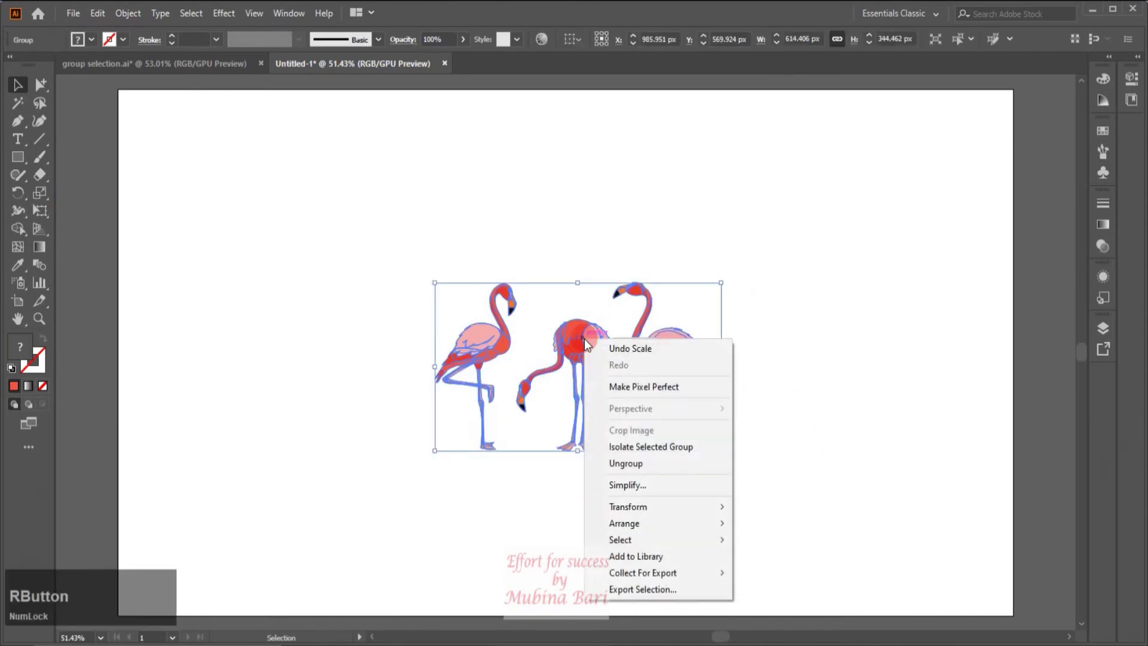
click(629, 464)
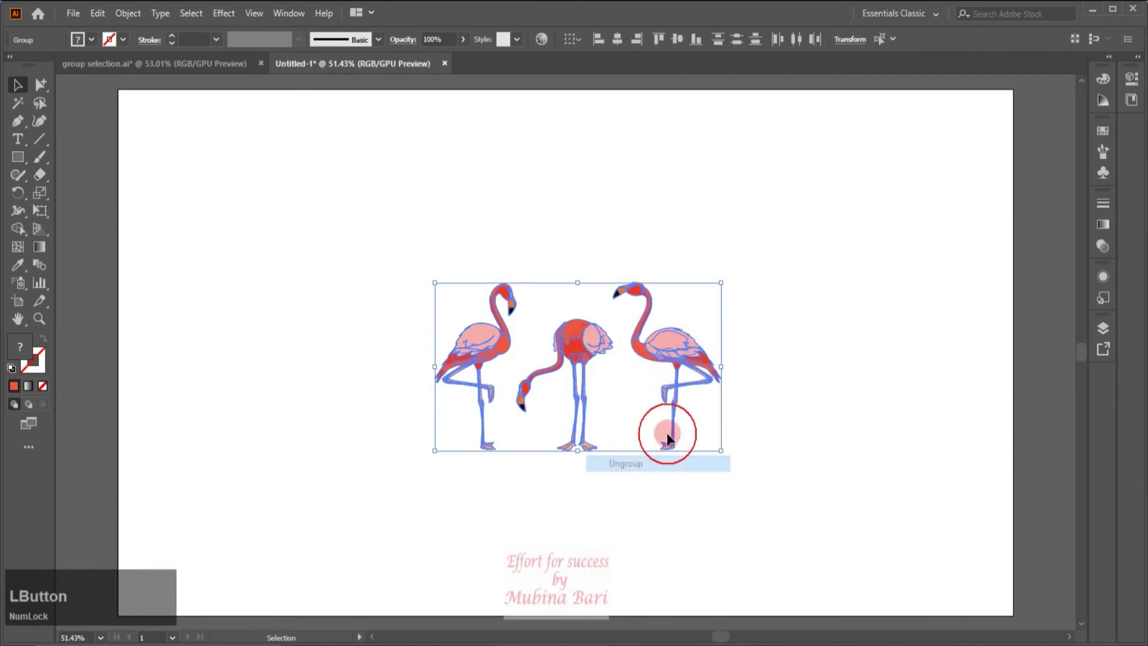
click(825, 351)
Select the right-hand flamingo alone to check that it is separate from the others, and deselect it.
click(685, 355)
click(794, 355)
click(689, 355)
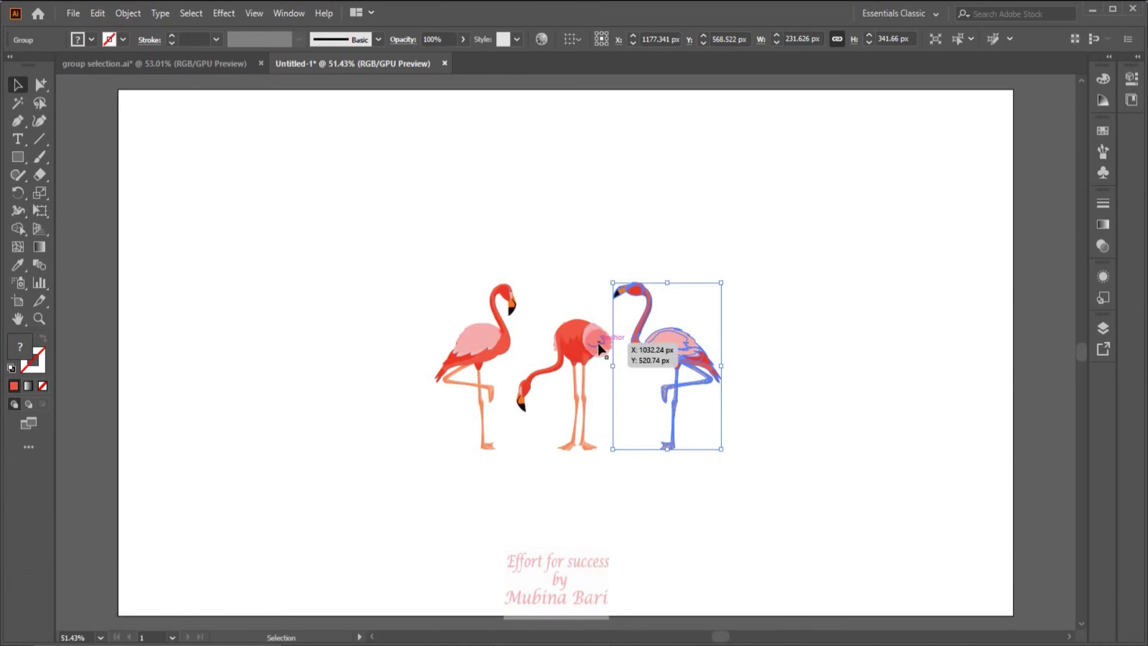
click(764, 371)
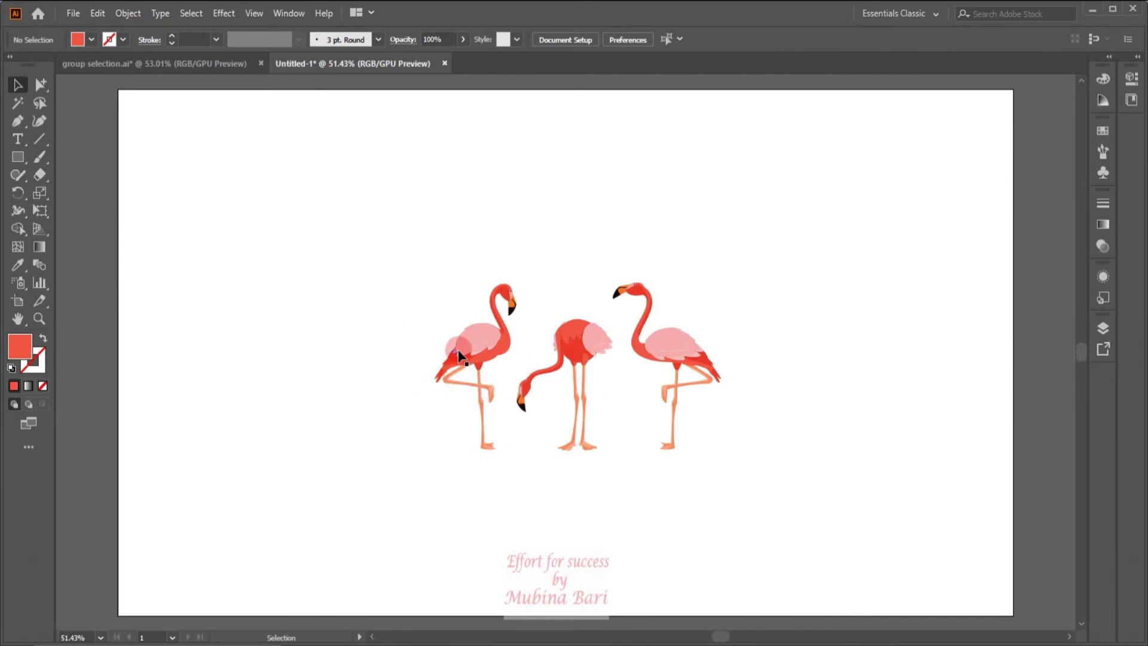
Select the two outer flamingos together, leaving out the middle one, and enlarge both to about 465 px tall.
click(458, 349)
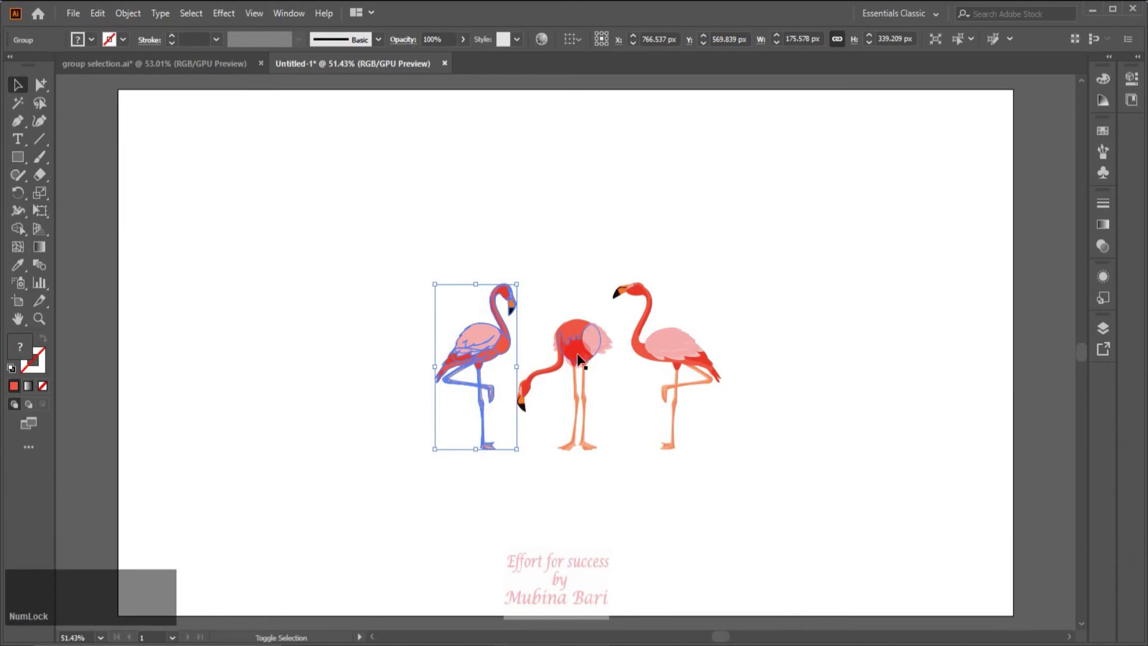
shift+click(594, 371)
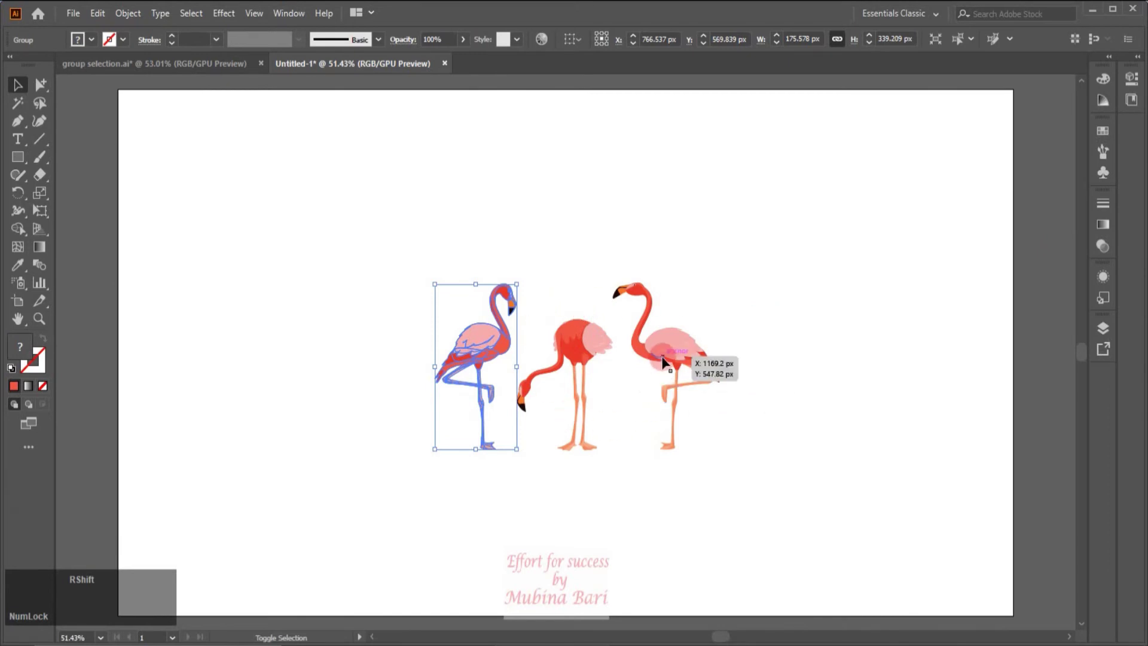
shift+click(663, 359)
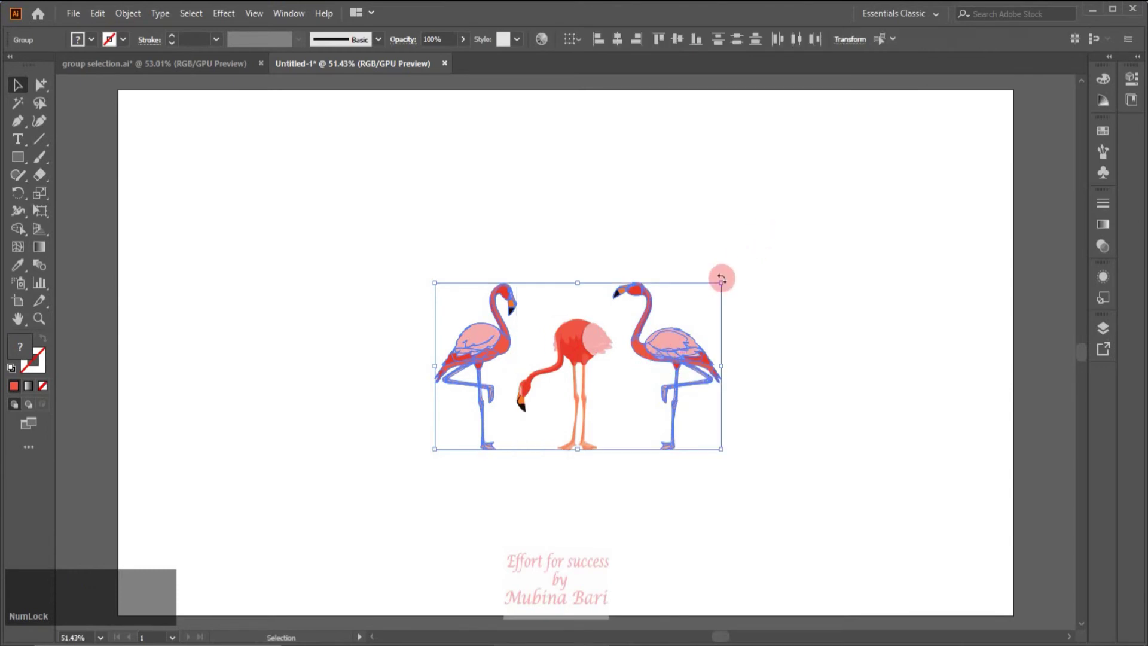
drag(721, 282, 782, 222)
key(ctrl+z)
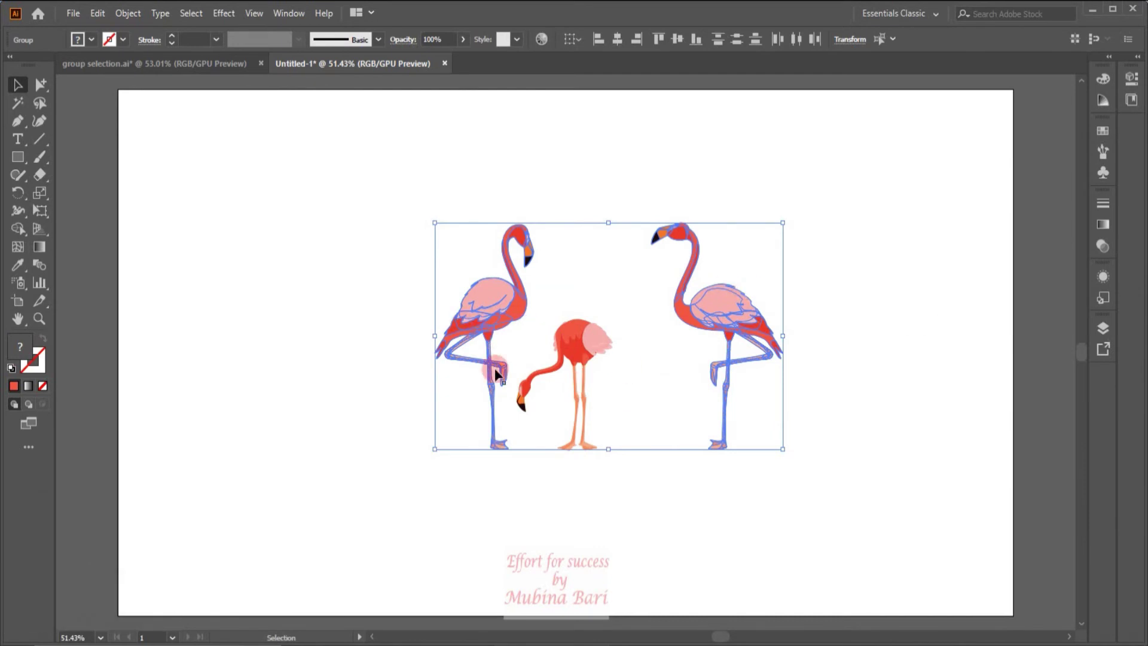
click(646, 505)
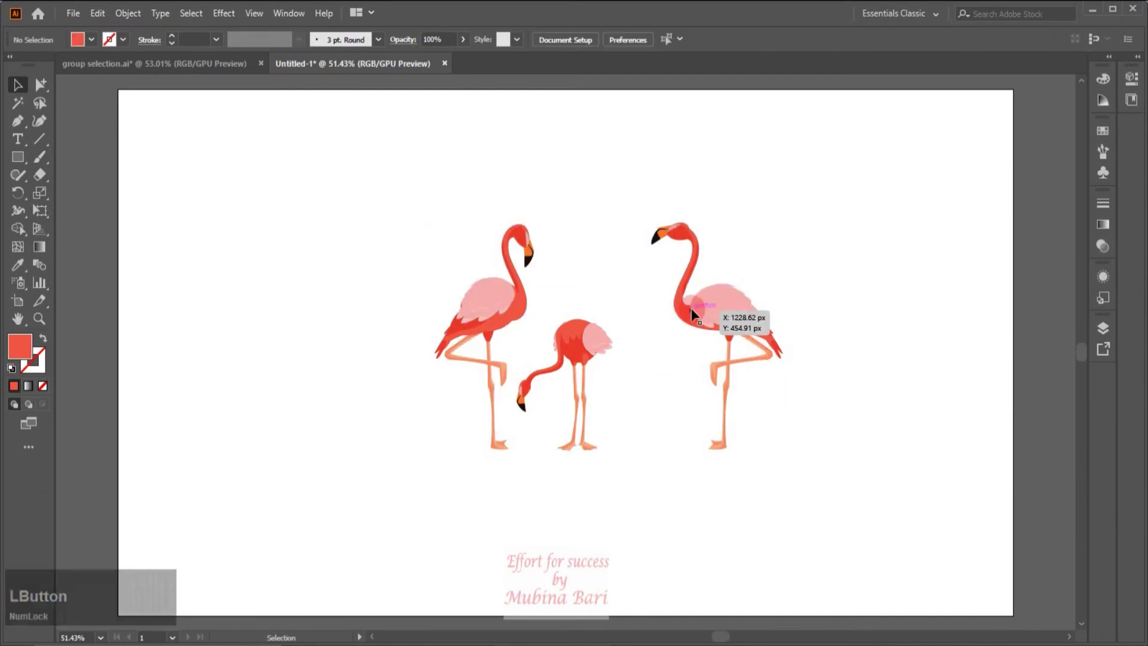
Ungroup the right-hand flamingo into its separate body parts.
click(691, 308)
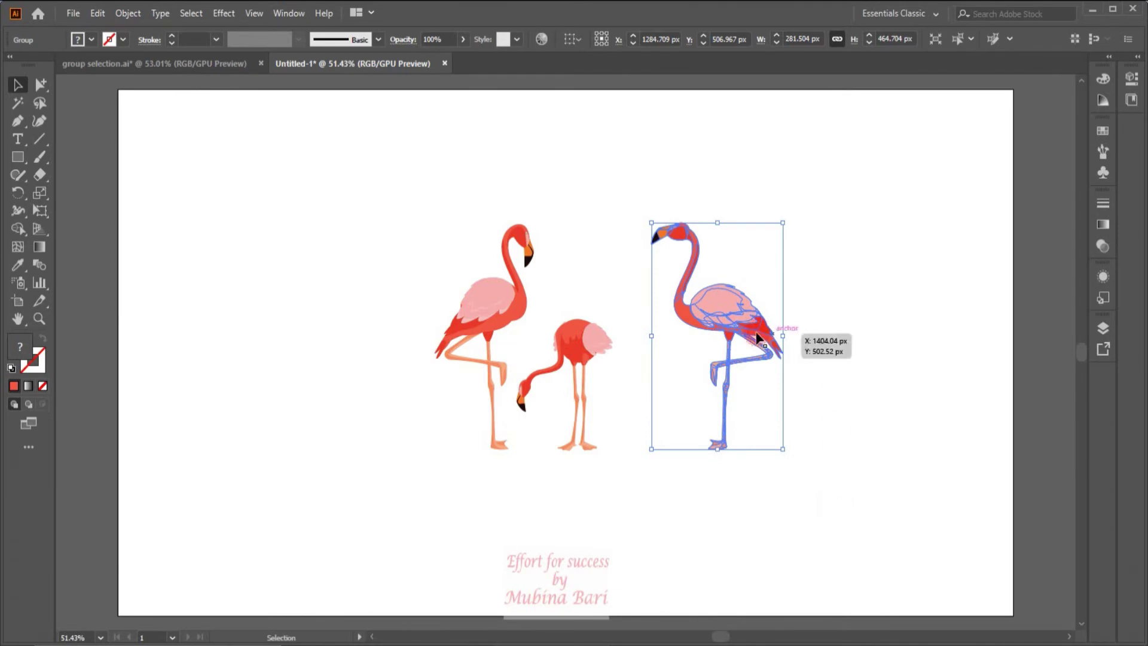
right_click(720, 309)
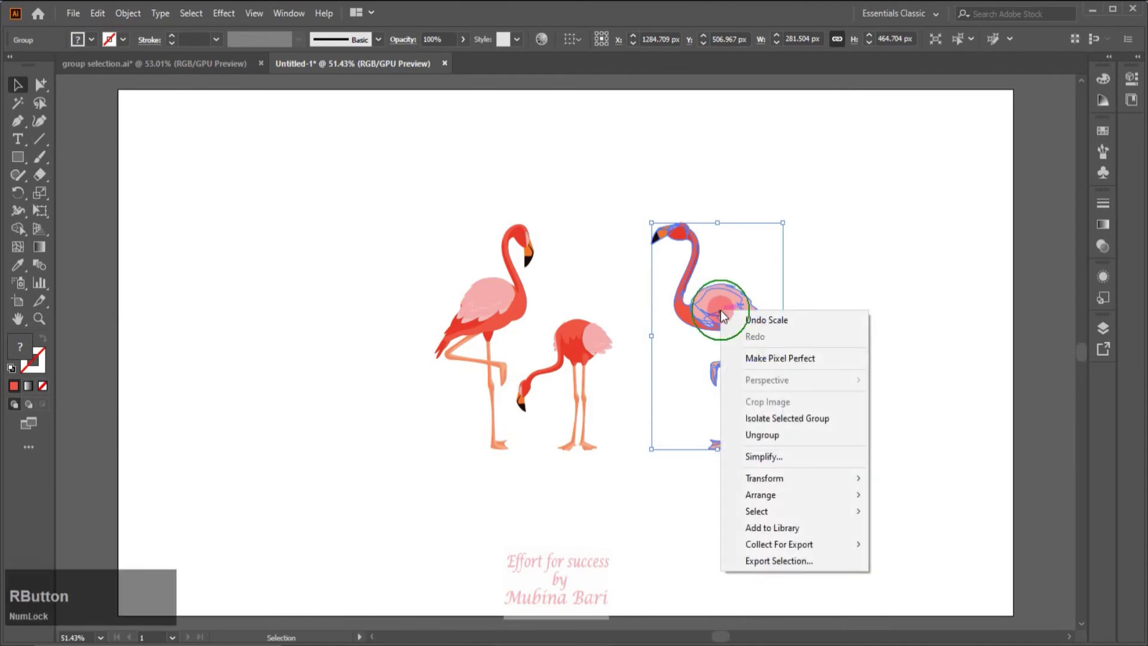
click(764, 434)
click(900, 309)
Move the right-hand flamingo's body group away from its head, undo the move and deselect.
drag(728, 307, 760, 295)
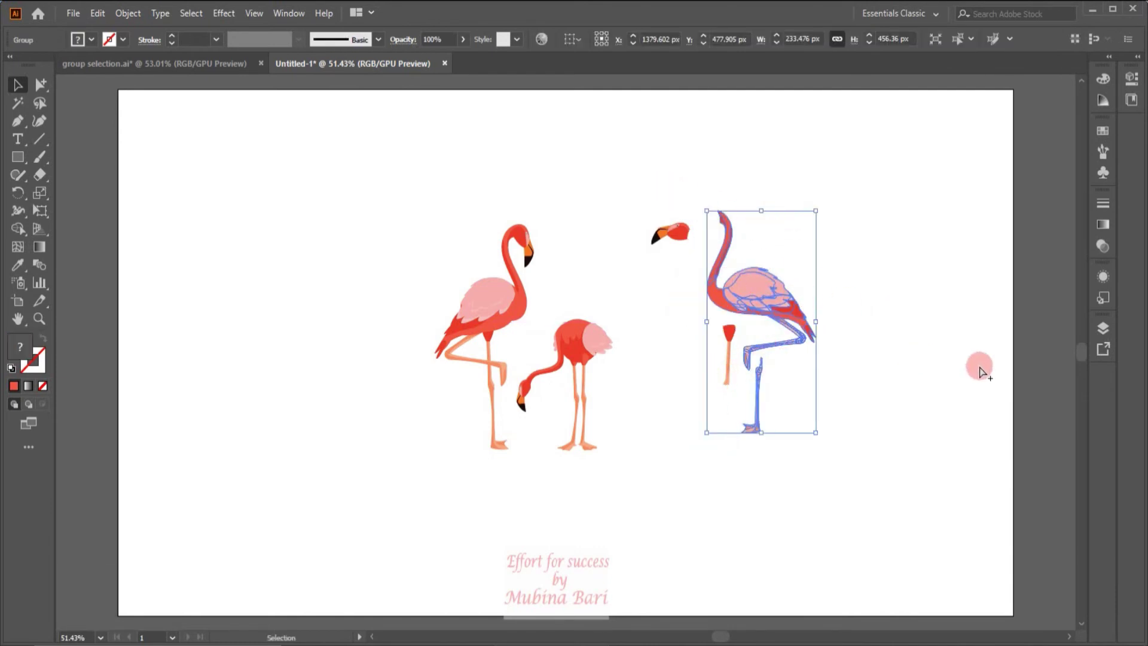
key(ctrl+z)
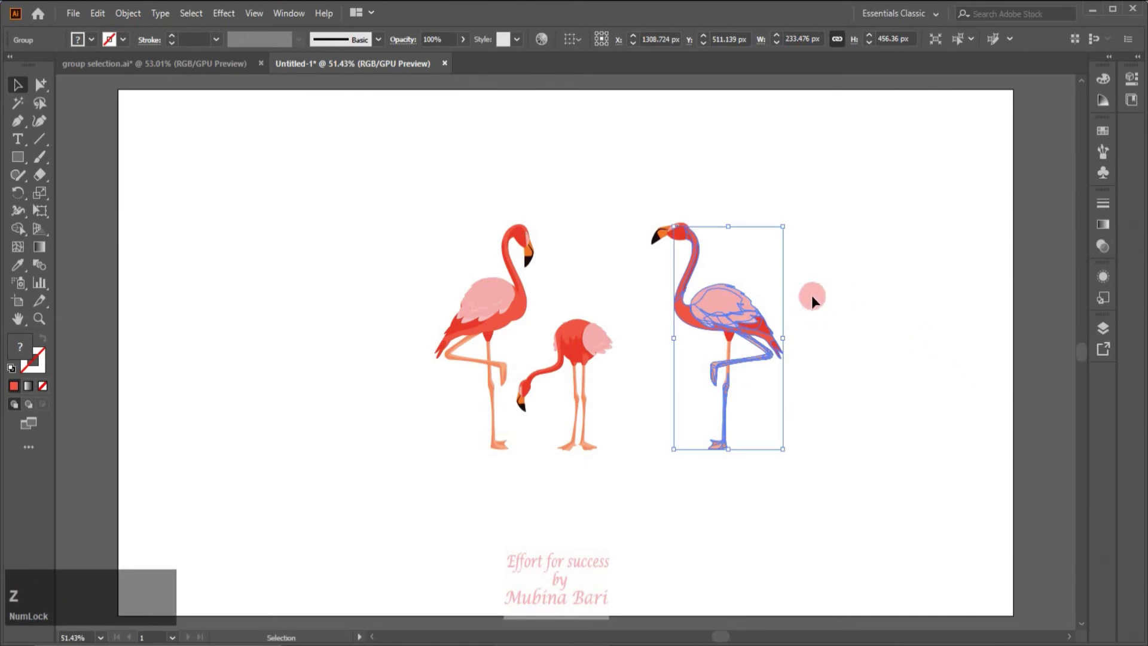
click(833, 191)
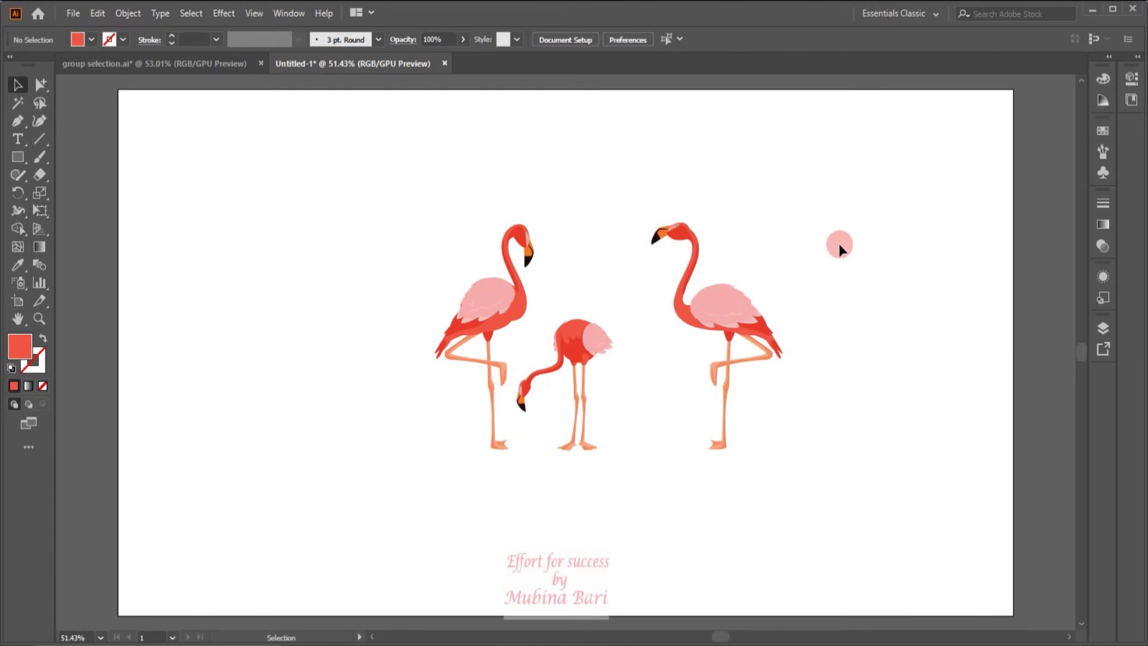
Select the right-hand flamingo's head and body groups together and move them to the left of the other flamingos.
click(659, 241)
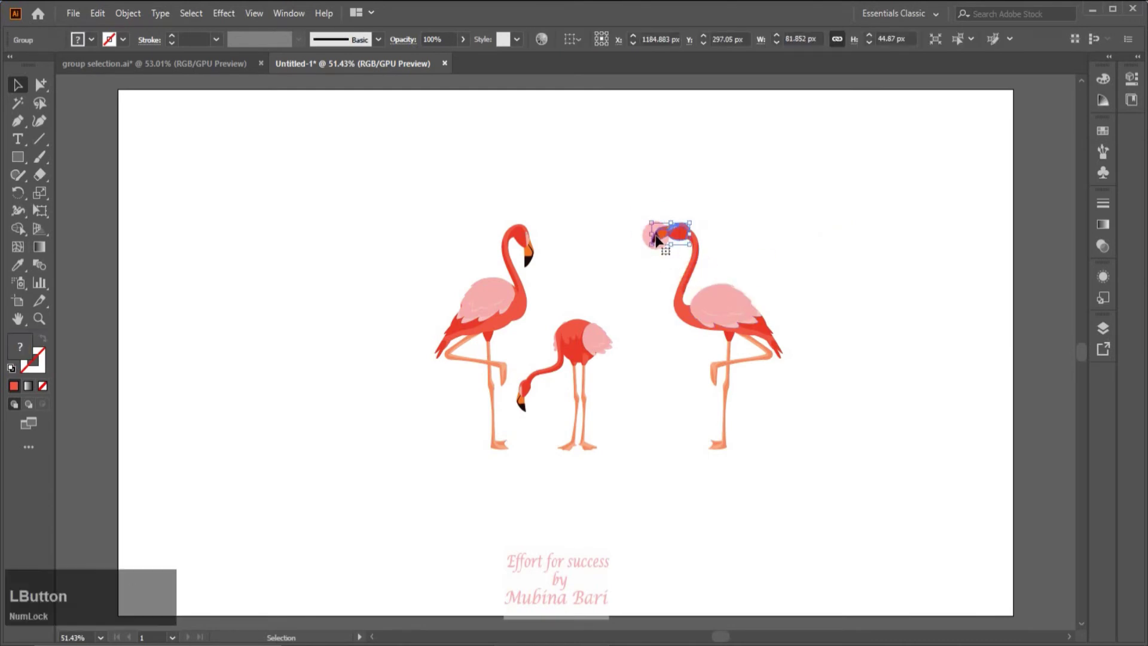
shift+click(692, 275)
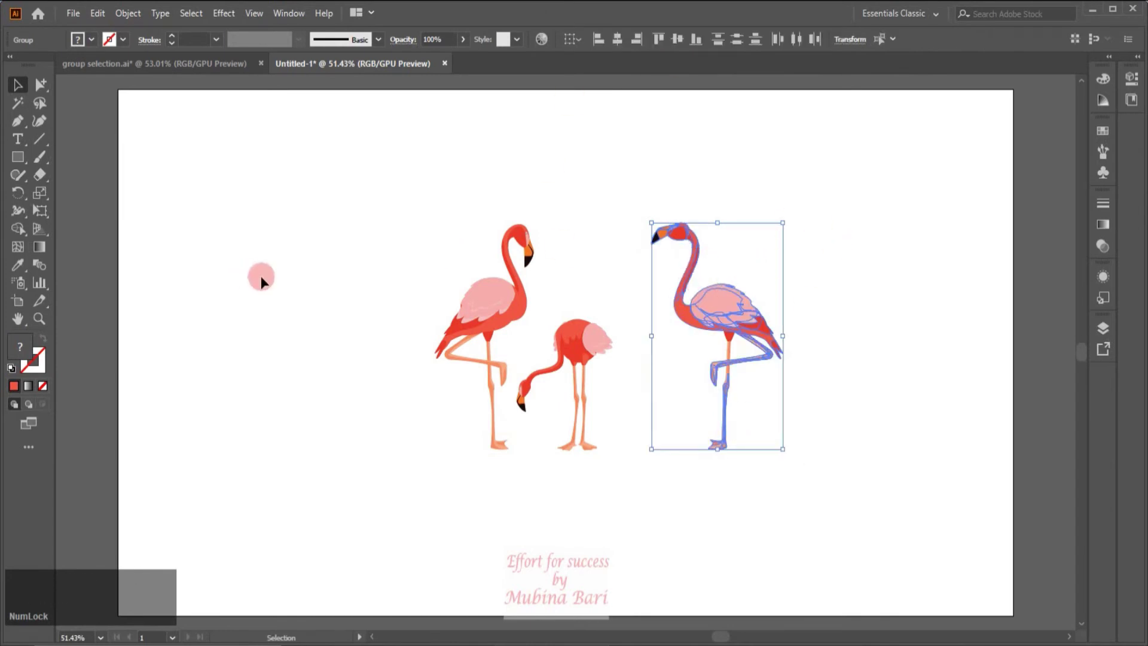
drag(720, 303, 377, 301)
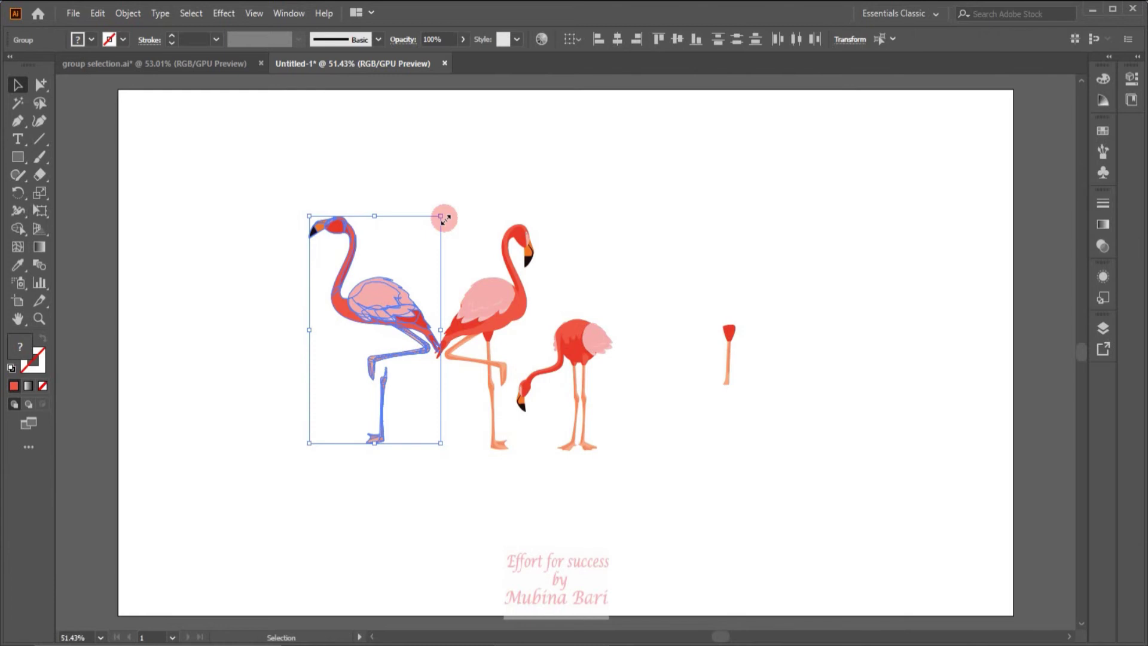
Close the Untitled-1 document without saving its changes and deselect the flamingos in group selection.ai.
click(446, 62)
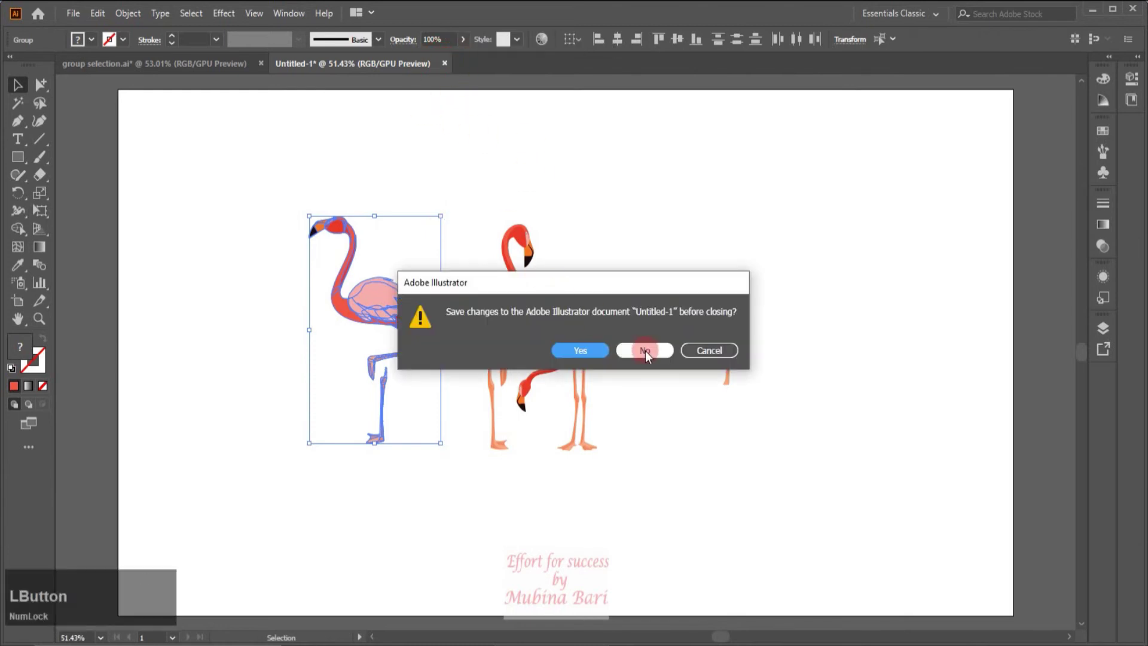
click(645, 351)
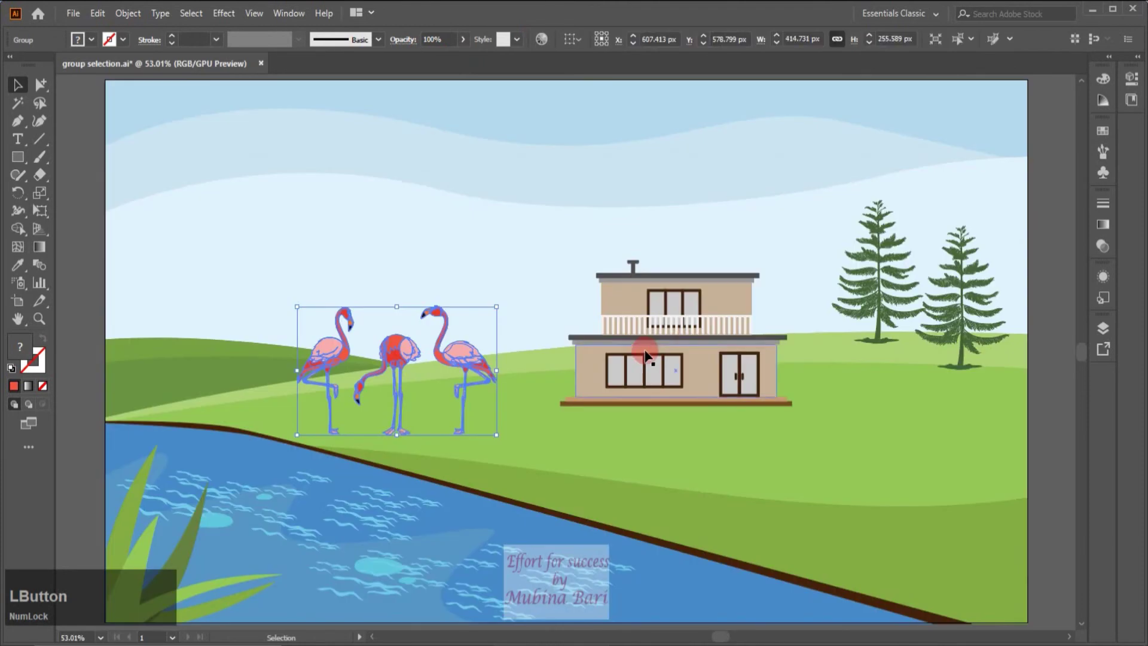
click(82, 242)
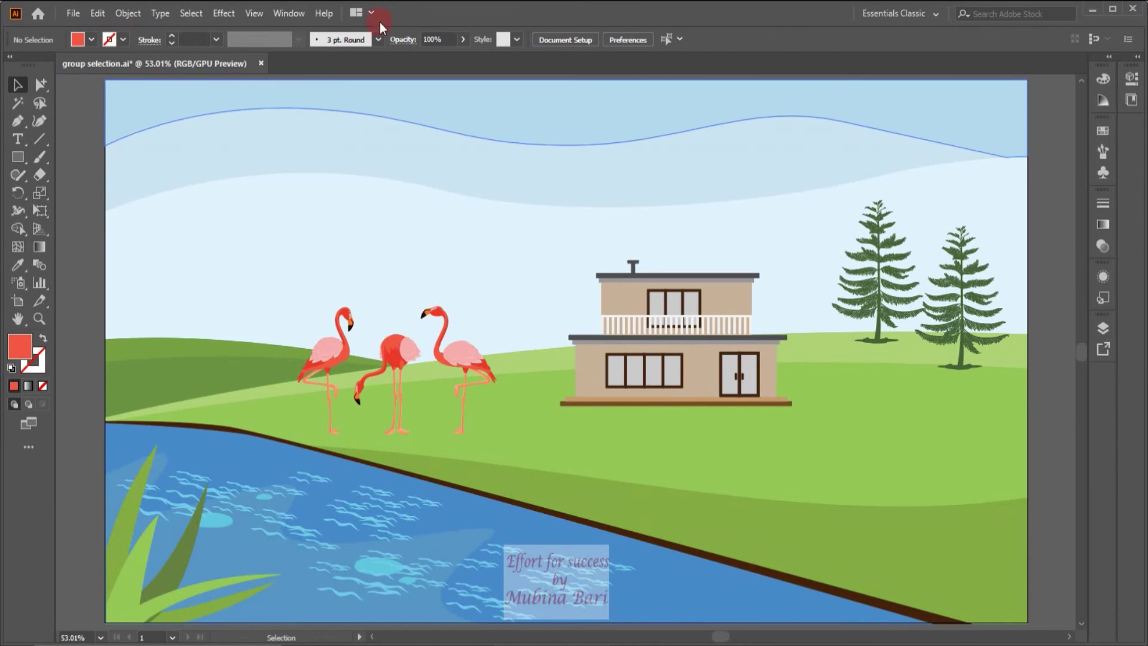
Select the entire grouped landscape illustration with the Selection tool and deselect it.
click(19, 85)
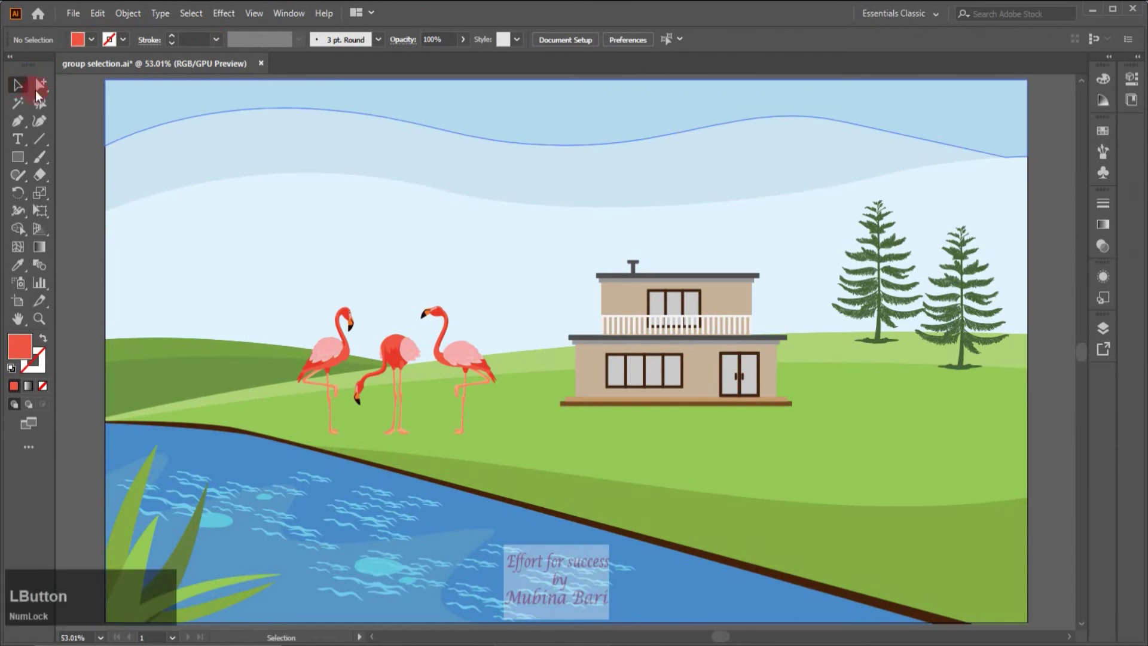
drag(250, 269, 474, 366)
click(473, 361)
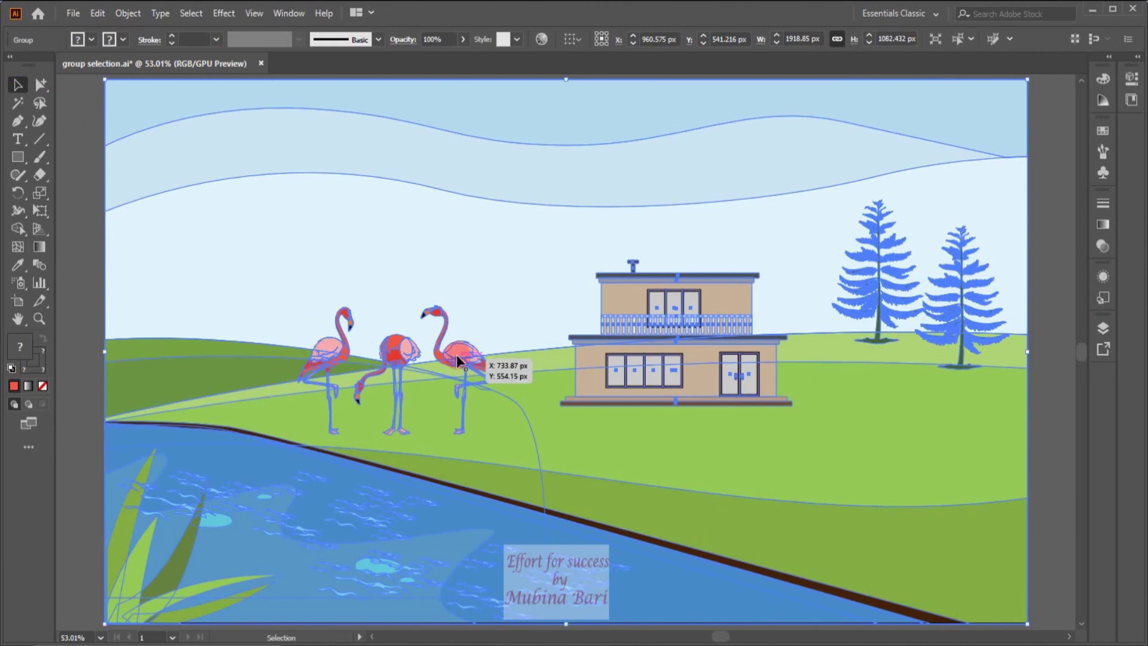
click(458, 202)
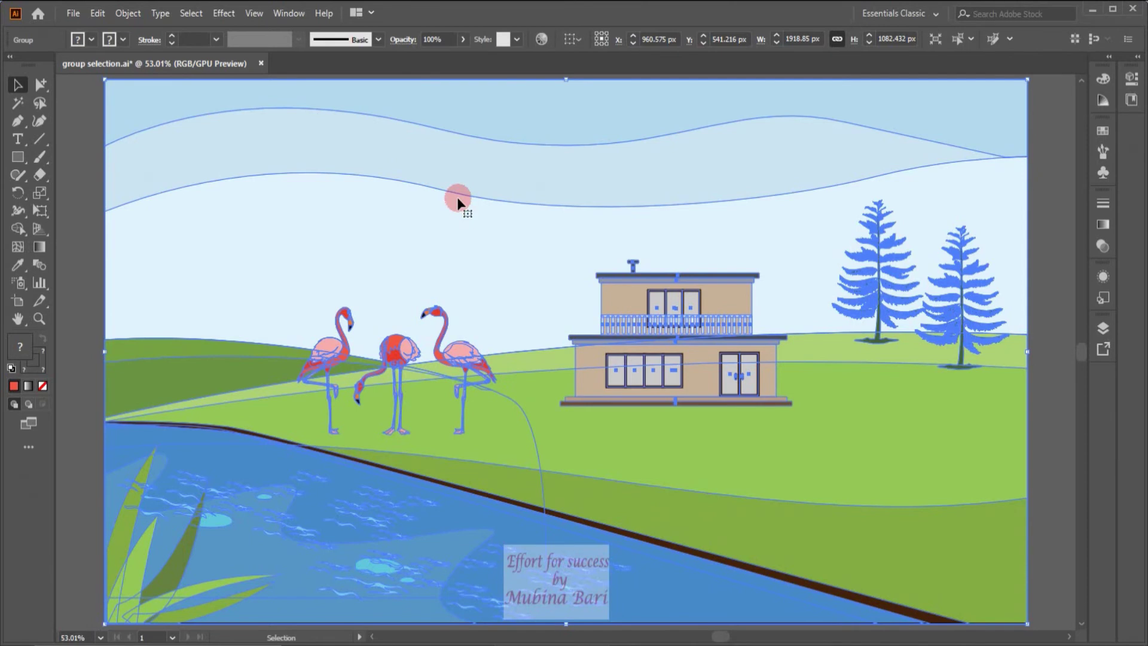
click(82, 216)
With the Group Selection tool, select one pane of the ground-floor window and extend the selection to the whole window.
click(41, 85)
click(41, 87)
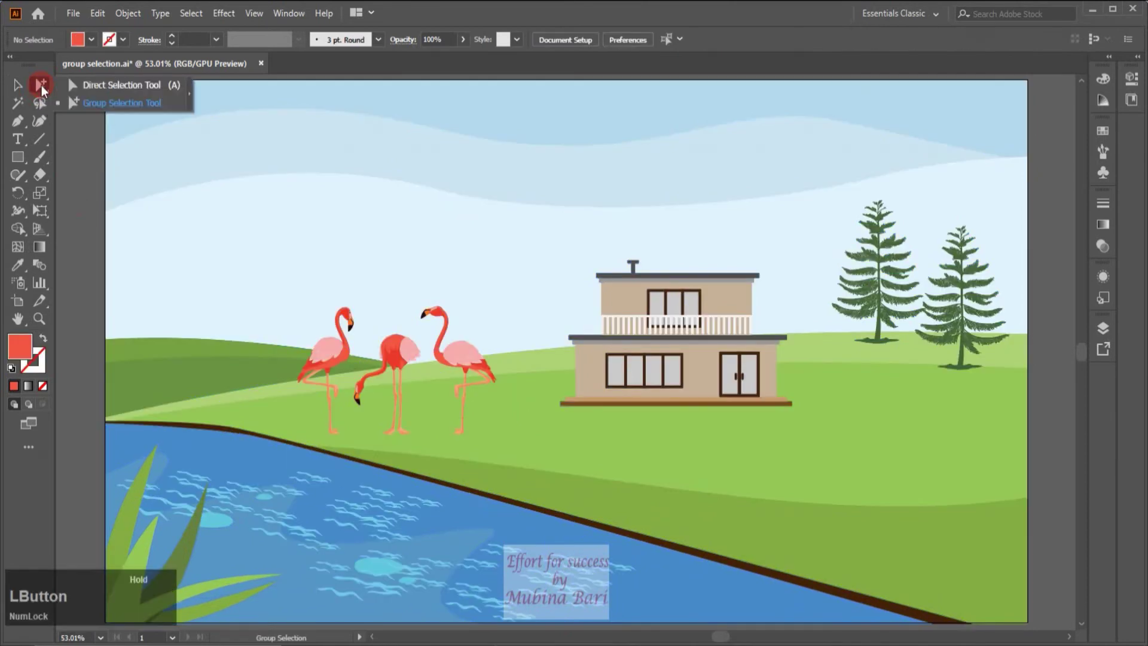
drag(42, 88, 99, 108)
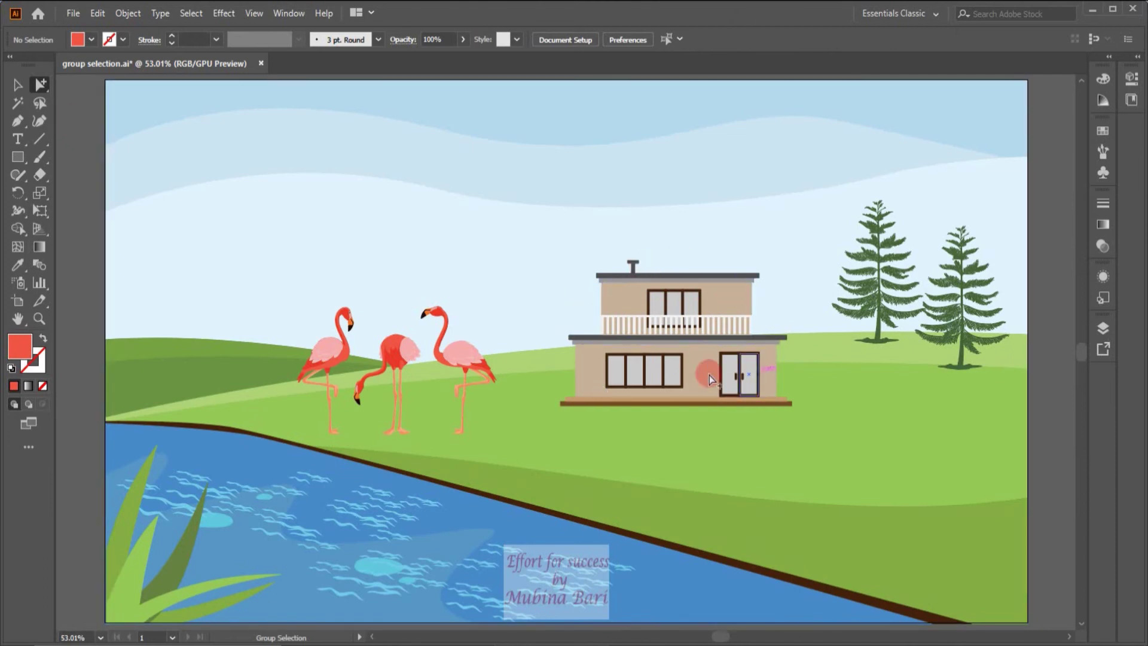
click(634, 378)
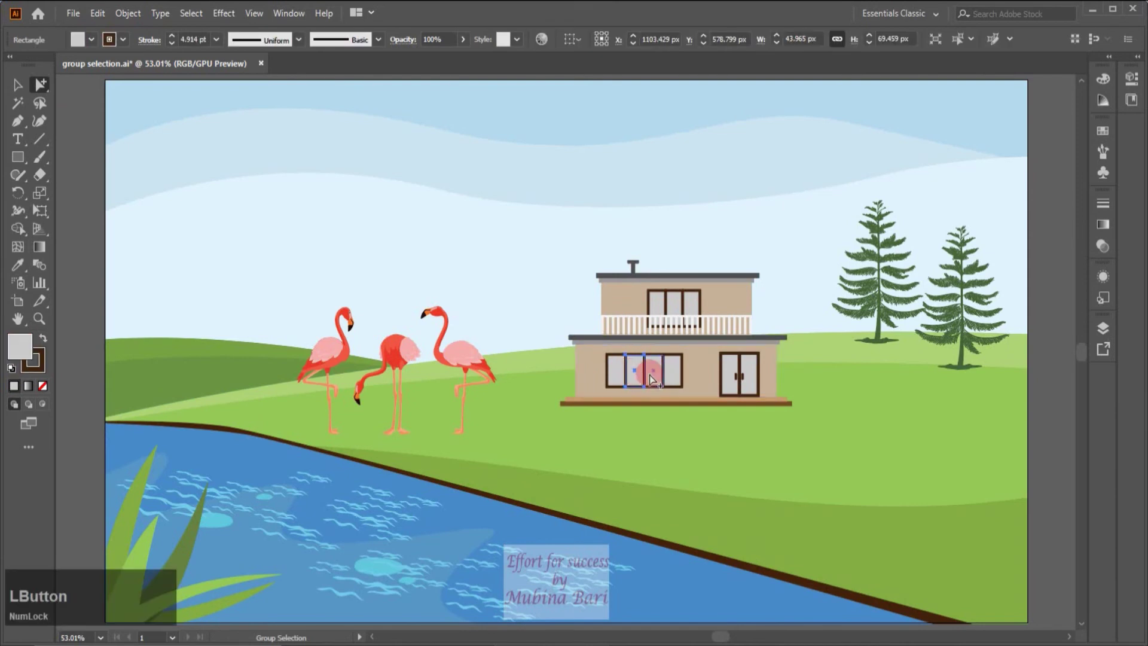
click(638, 377)
click(637, 377)
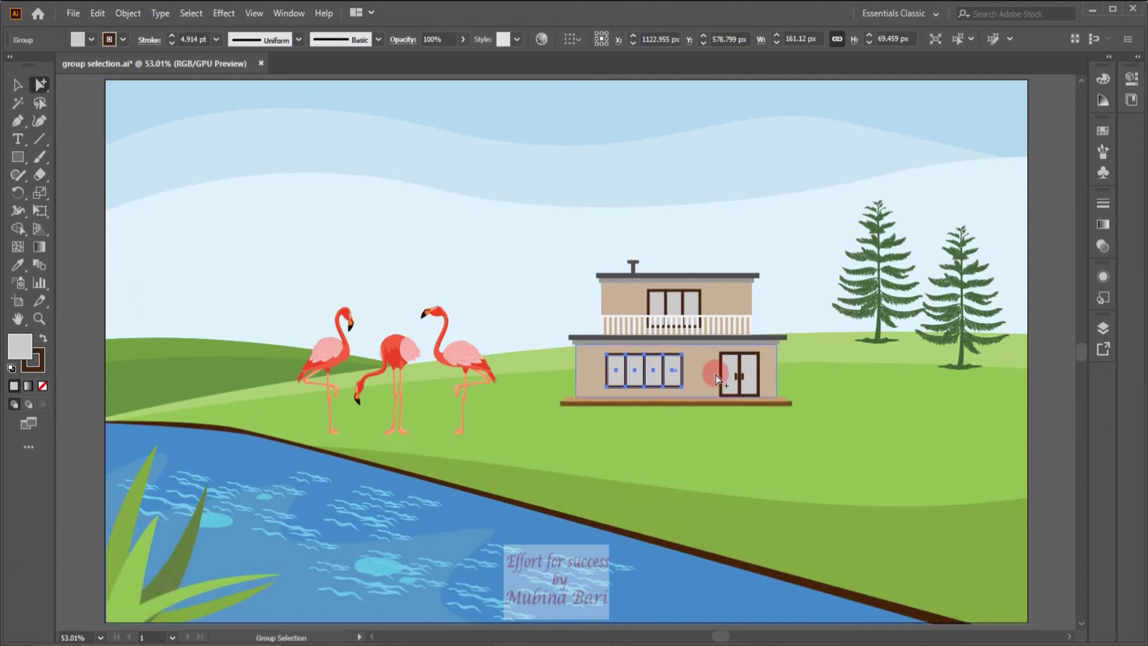
Extend the window selection group by group to the door, upper window, whole house and full illustration, and clear the selection.
click(636, 373)
click(637, 374)
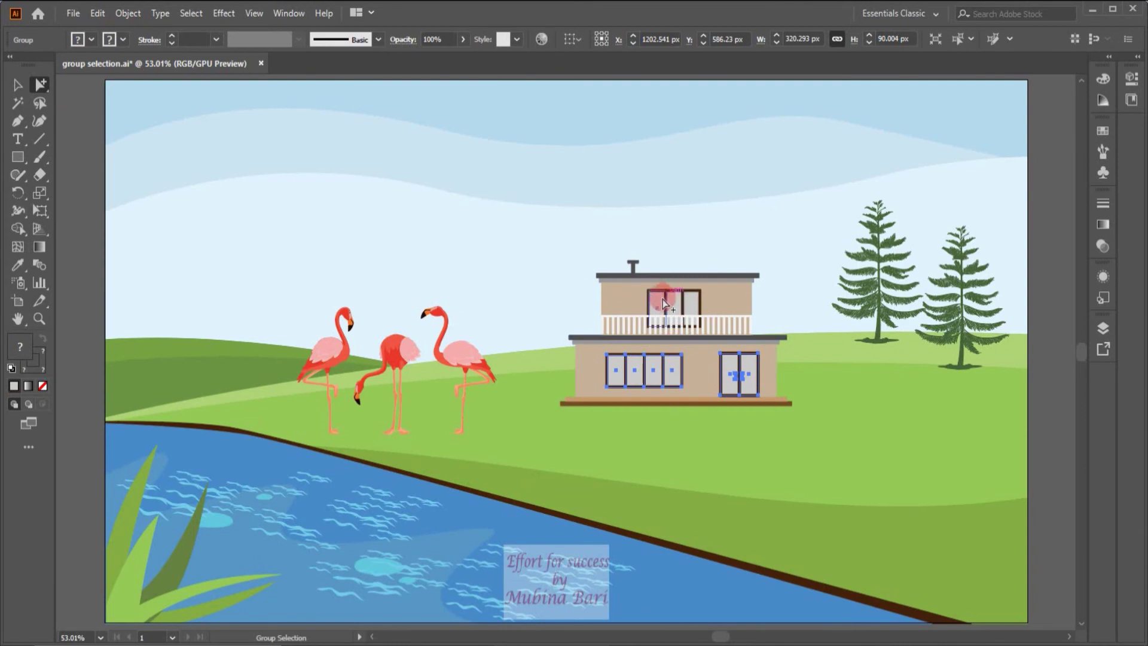
click(652, 371)
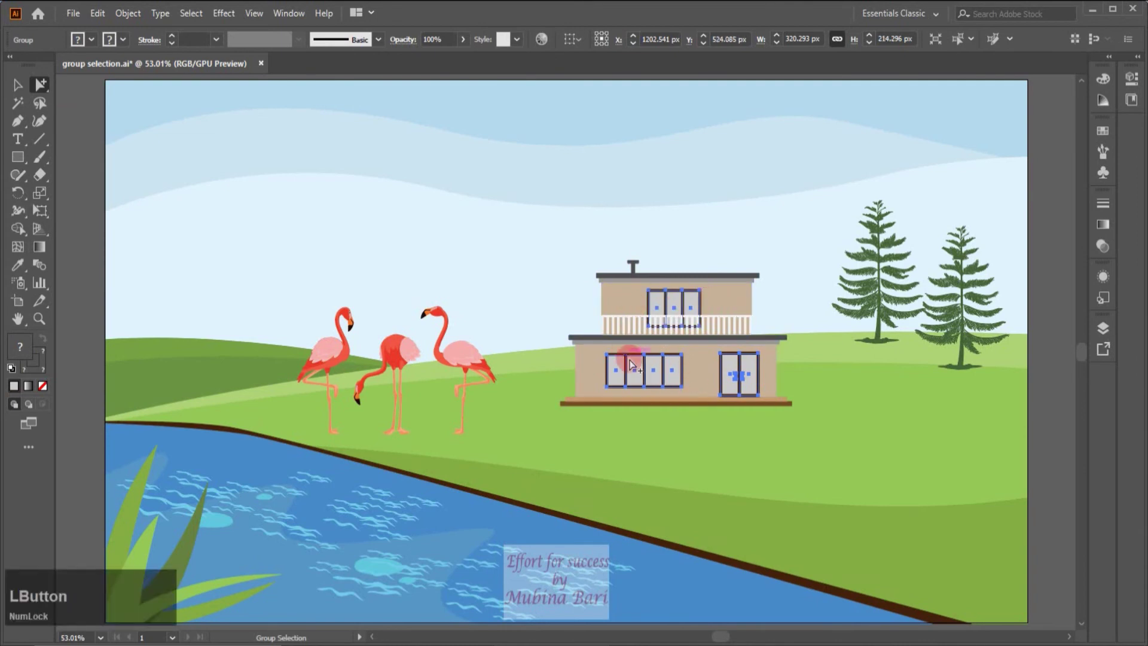
click(635, 376)
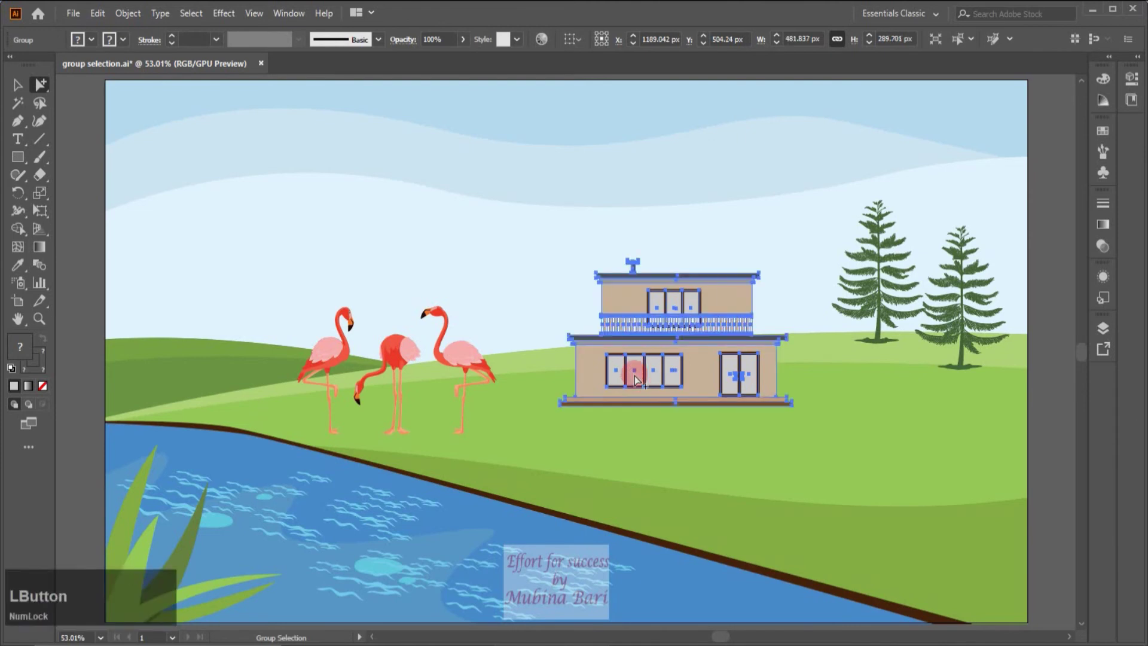
click(636, 376)
click(636, 378)
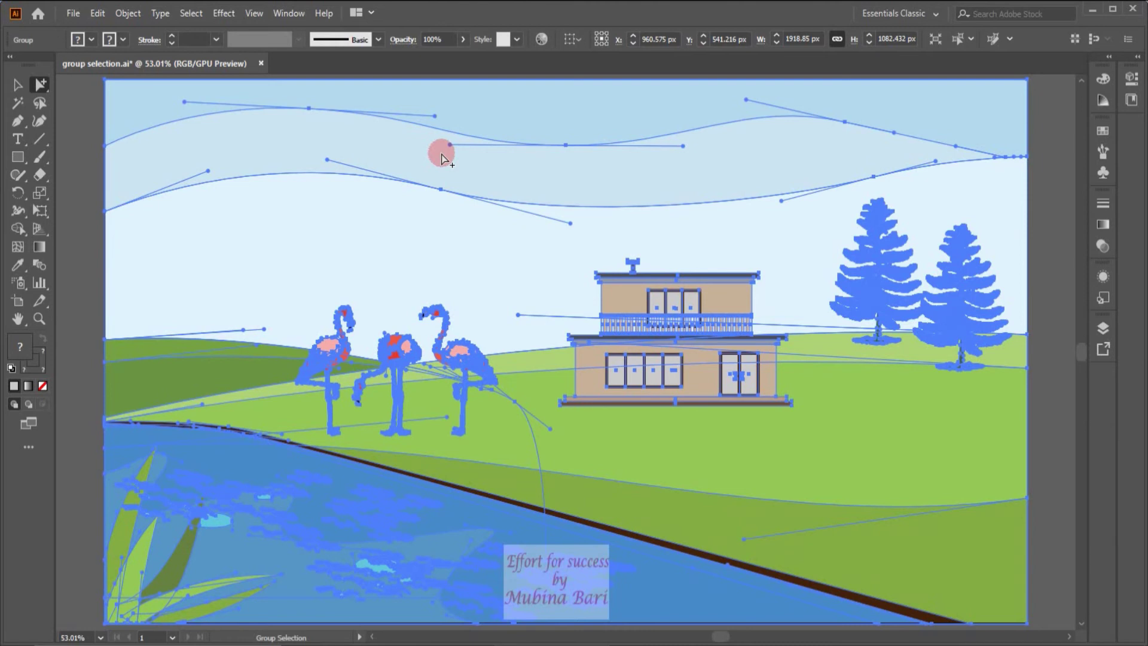
click(73, 247)
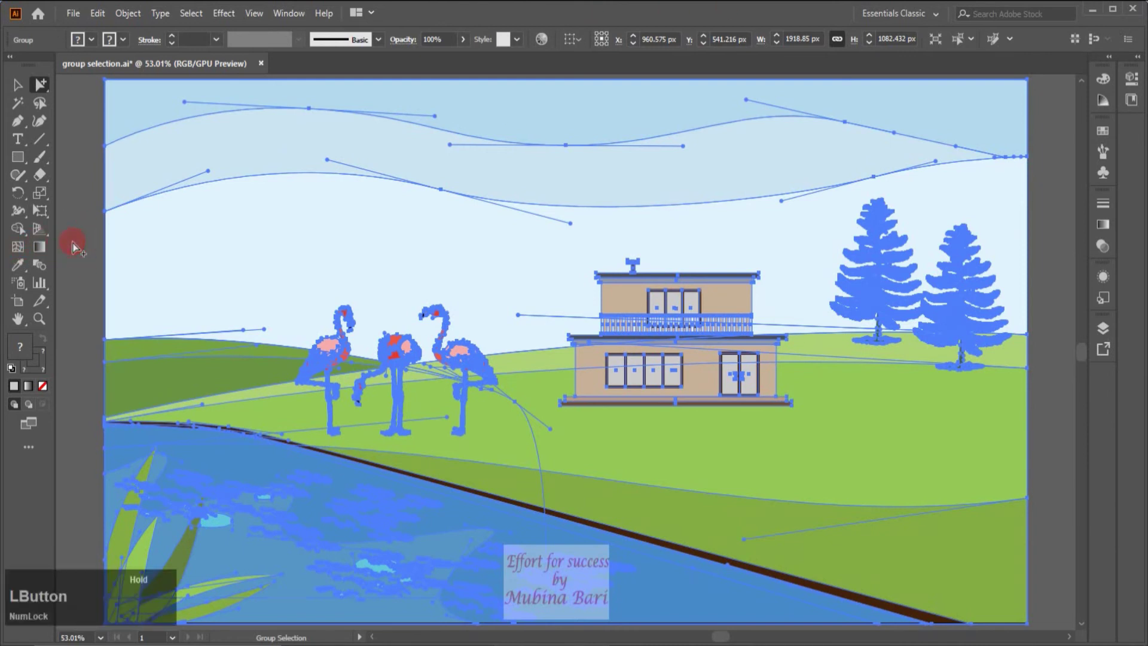
Delete the left flamingo's foot and the lower end of its standing leg using the Group Selection tool.
key(v)
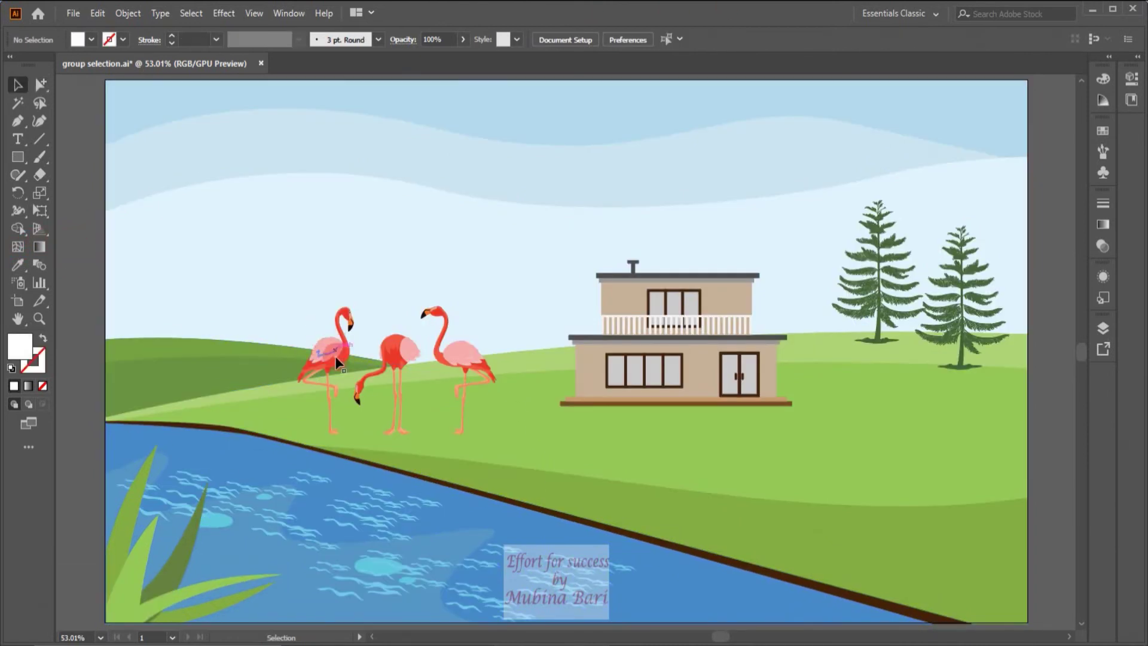
click(285, 470)
click(40, 85)
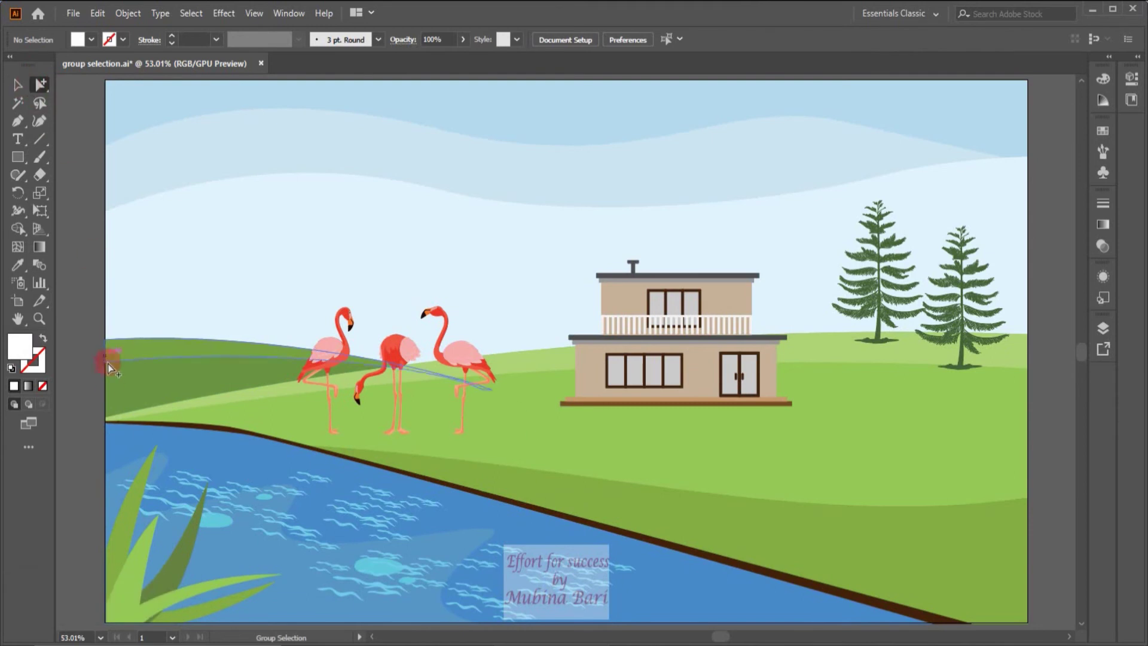
click(311, 435)
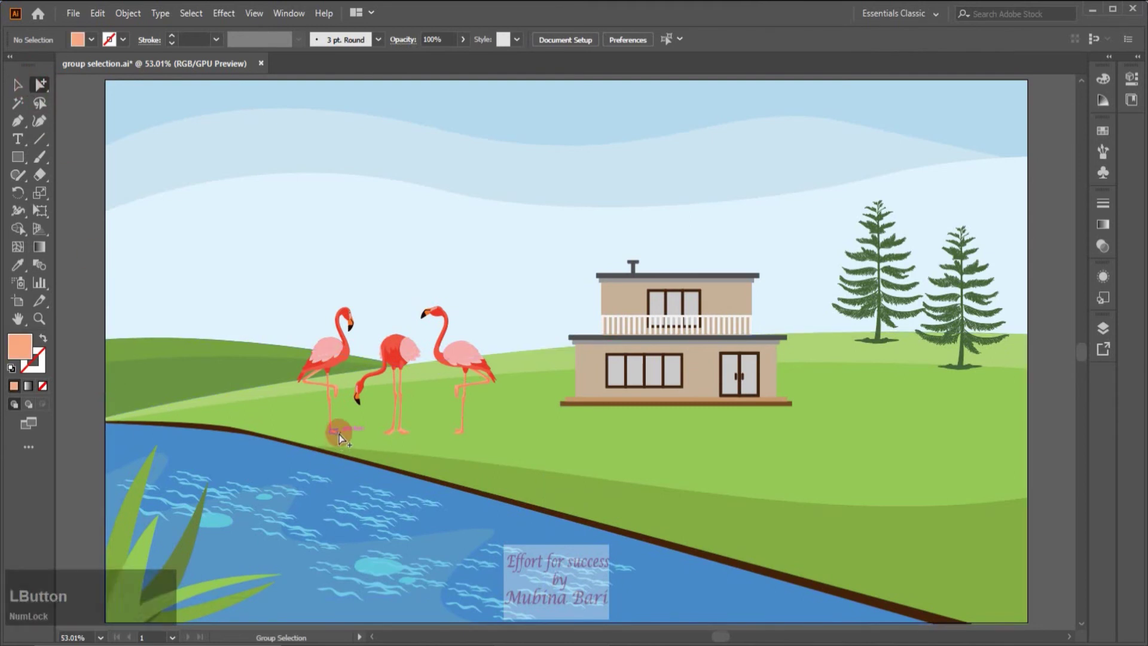
click(336, 430)
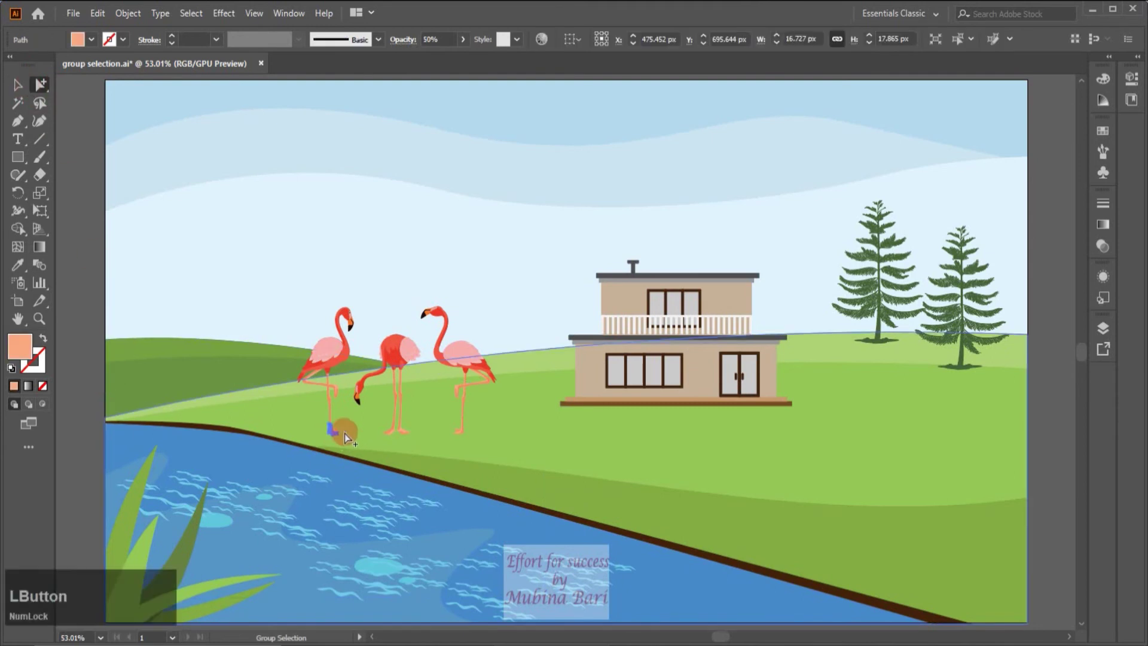
click(336, 432)
key(Delete)
click(94, 401)
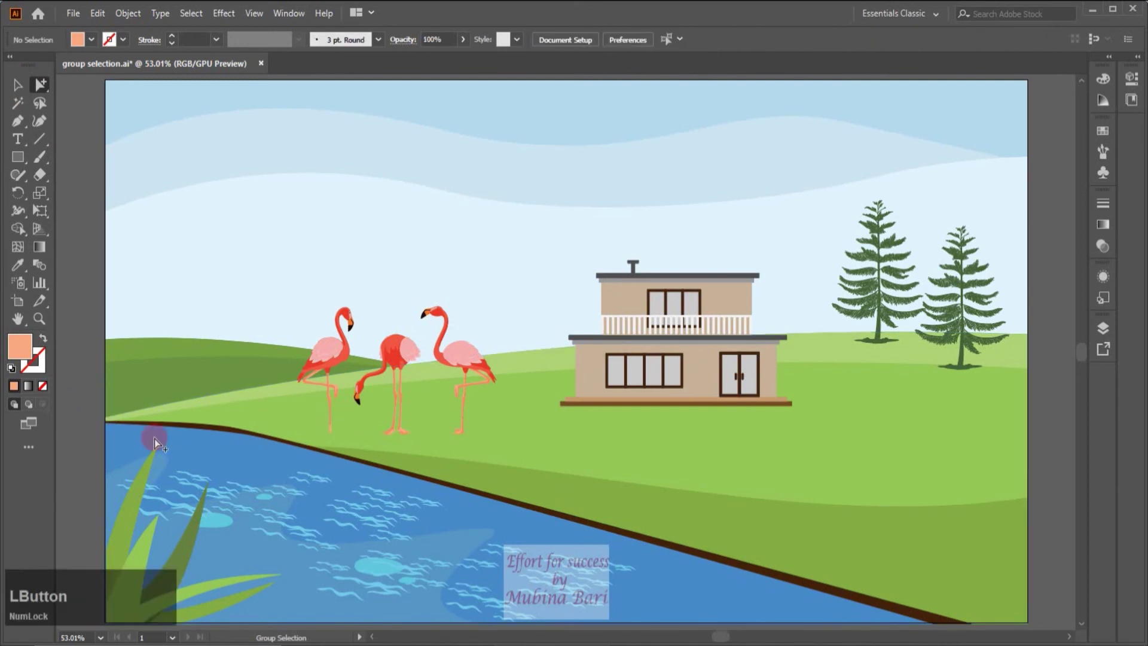
click(328, 433)
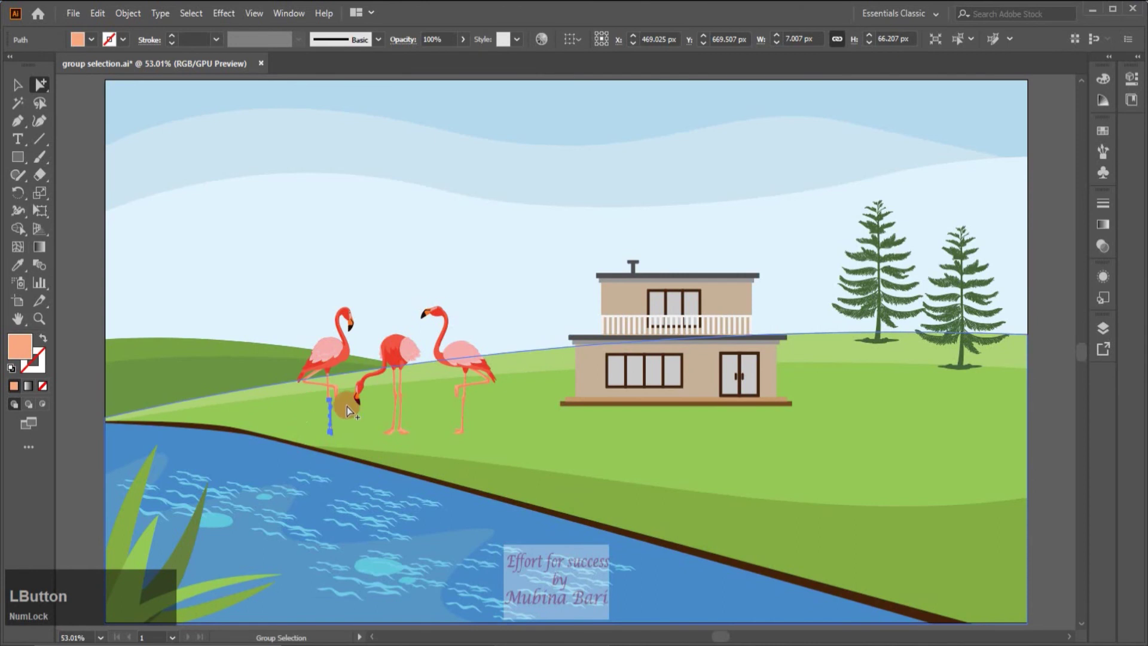
click(17, 84)
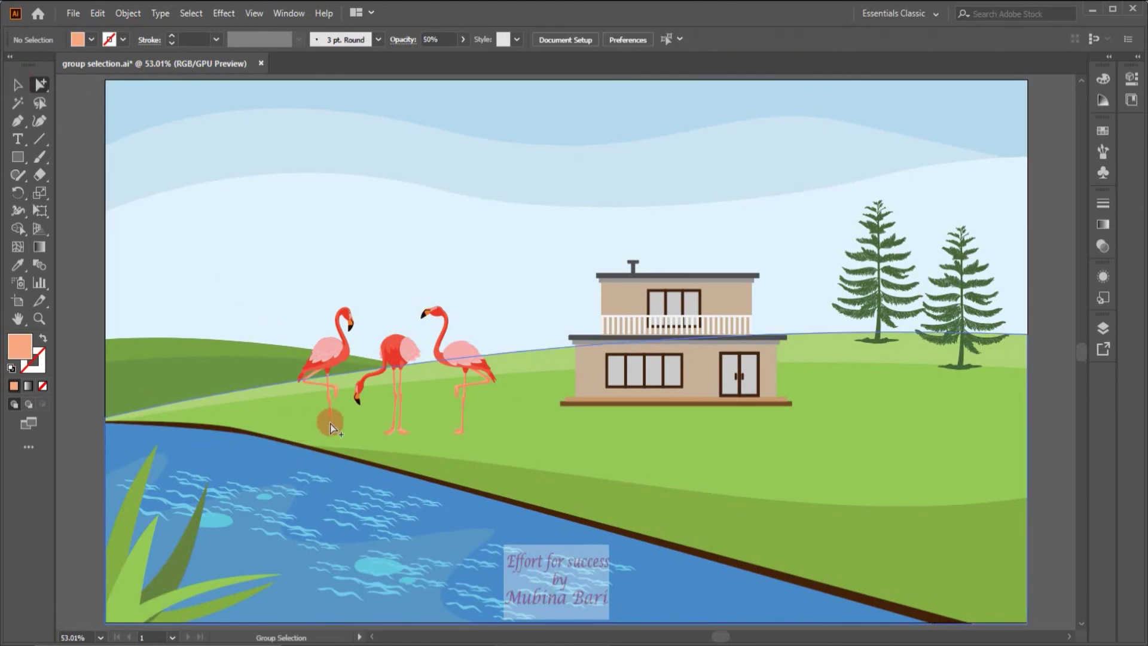
Select the left flamingo's whole group and move it down into the lake beside the grass blades.
click(329, 351)
click(328, 350)
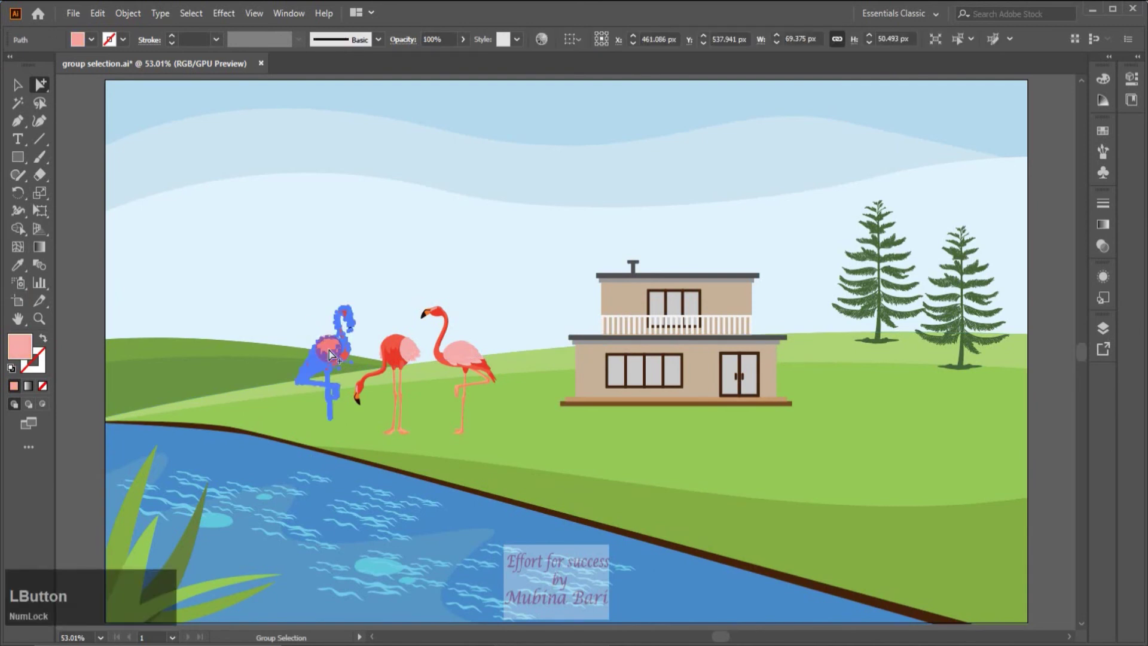
click(316, 365)
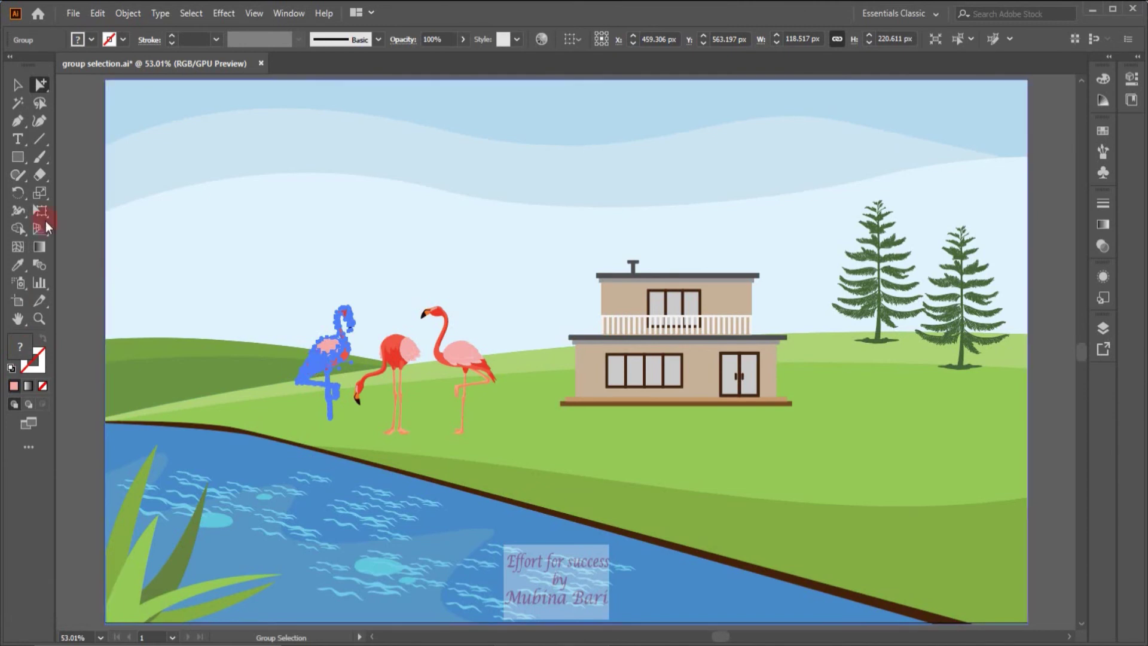
click(19, 85)
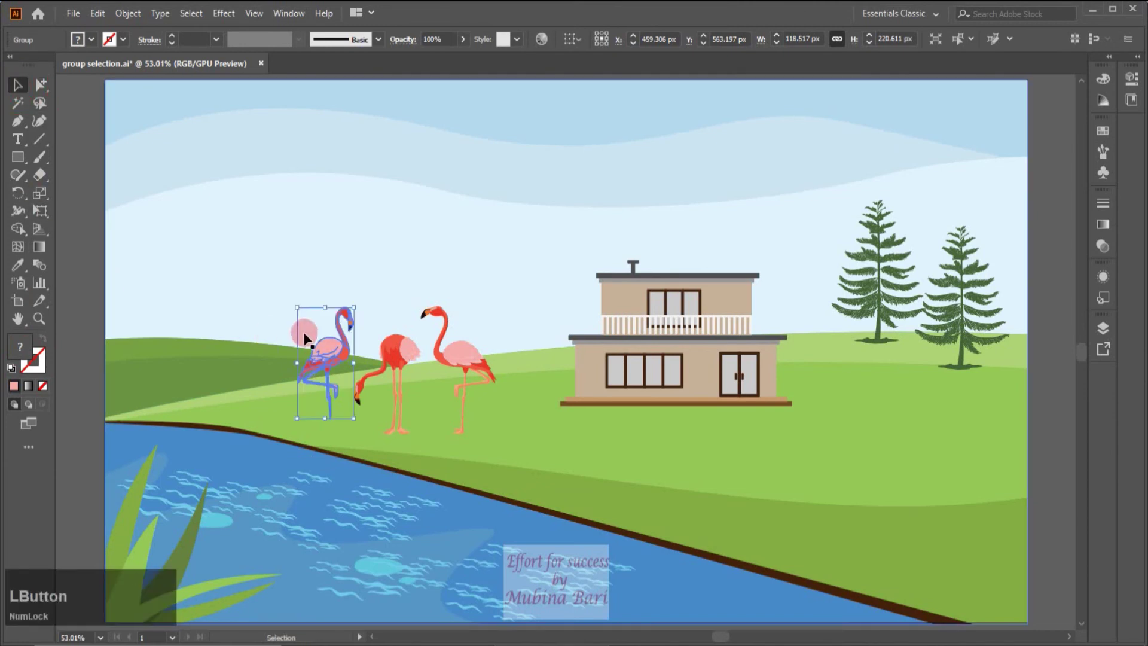
drag(326, 347, 261, 425)
drag(254, 441, 250, 450)
Select the middle flamingo's whole group, move it straight down close to the lake's edge and deselect it.
click(40, 84)
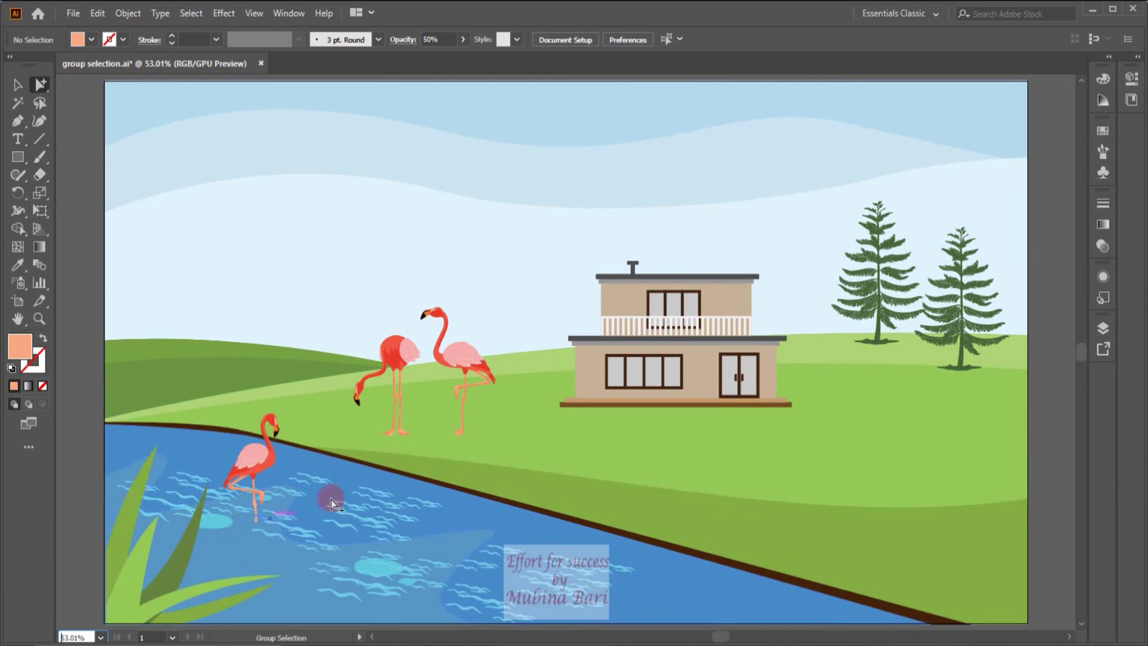
click(372, 432)
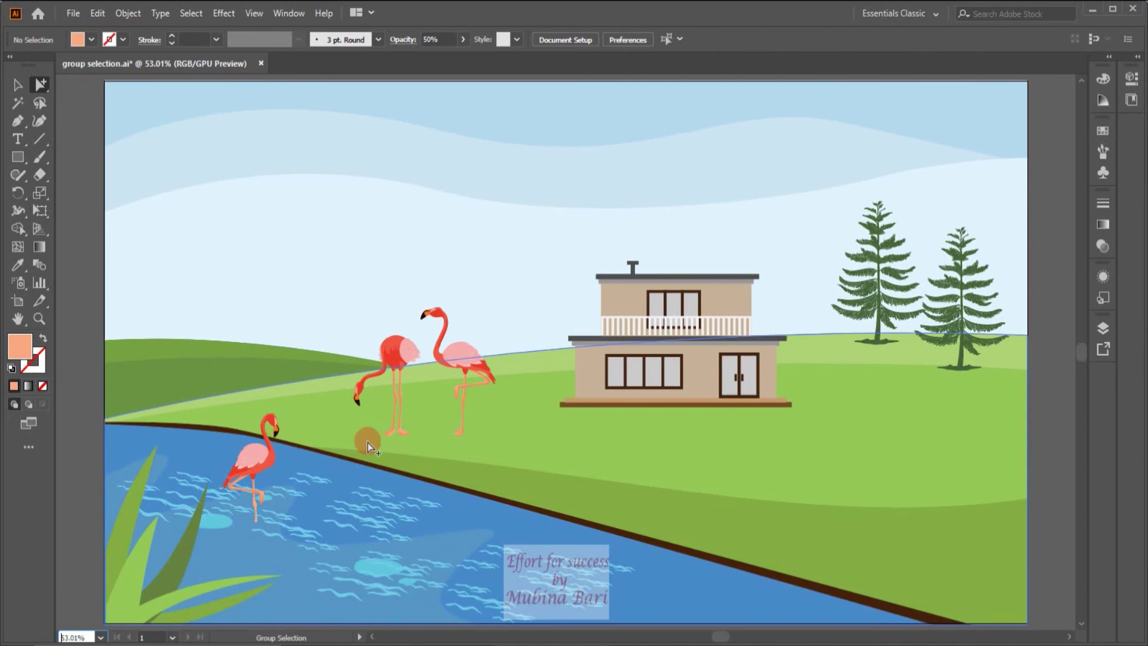
click(77, 82)
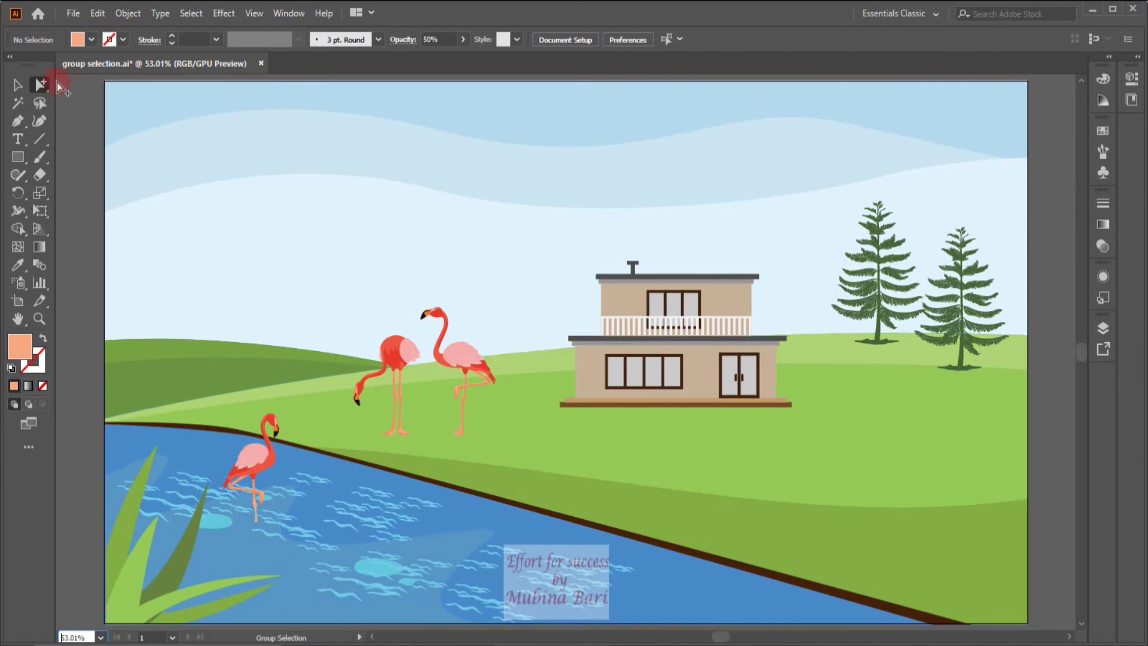
click(40, 86)
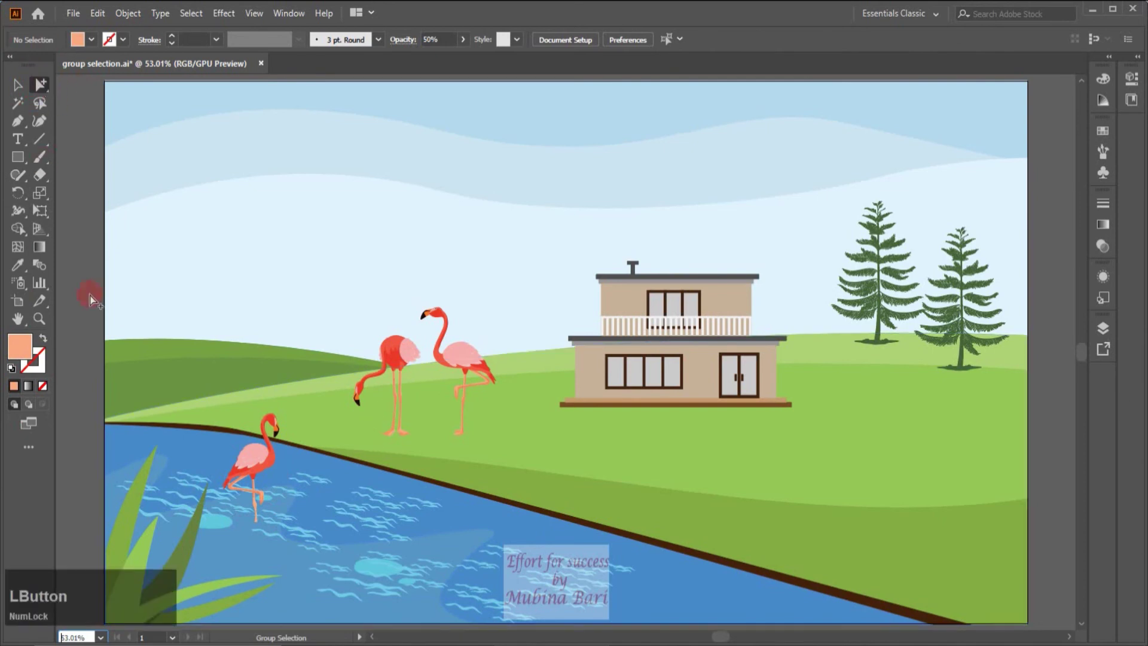
click(386, 350)
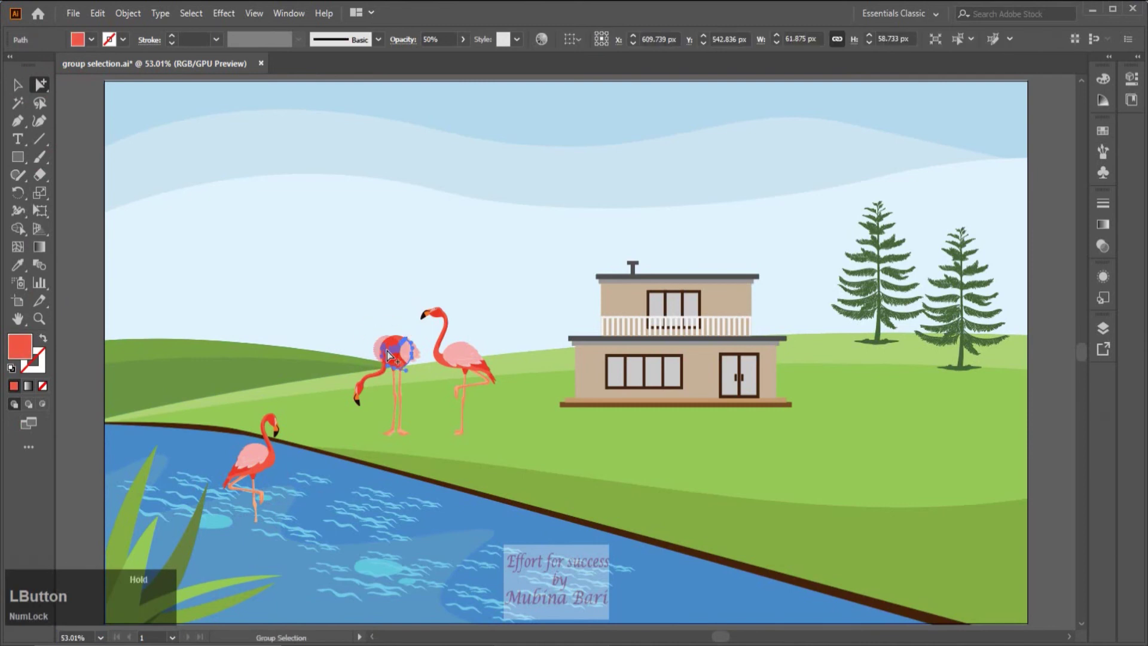
click(392, 352)
click(391, 353)
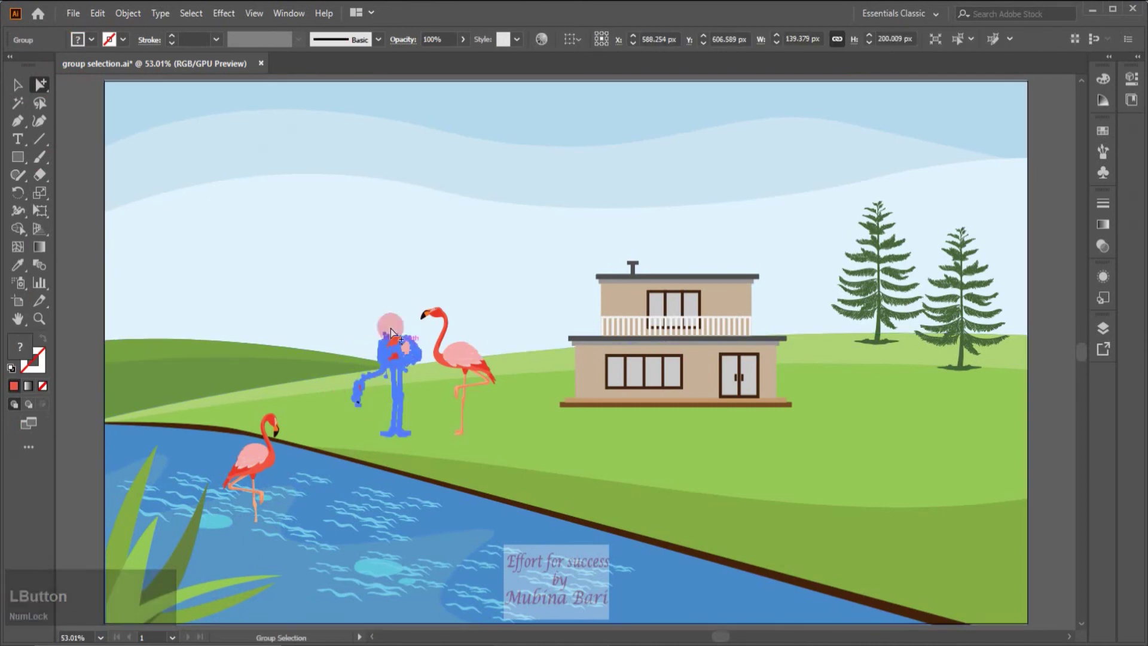
click(19, 86)
click(21, 86)
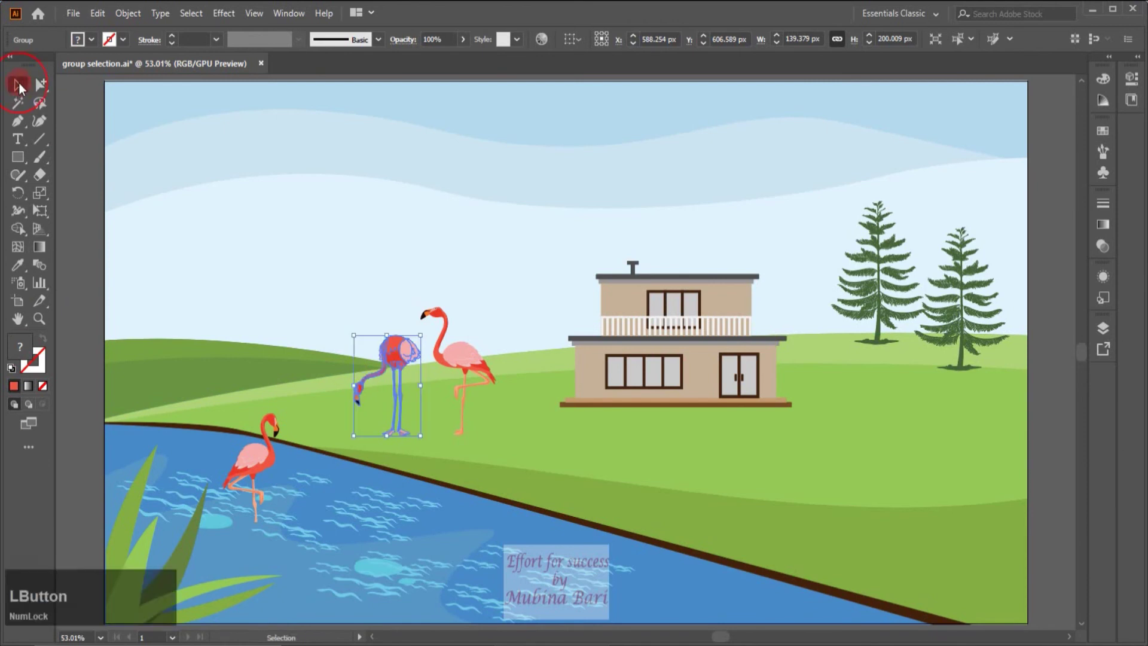
drag(398, 354, 398, 381)
click(61, 92)
Select the right flamingo's whole group with Group Selection, move it down and right towards the house, and clear the selection.
click(40, 82)
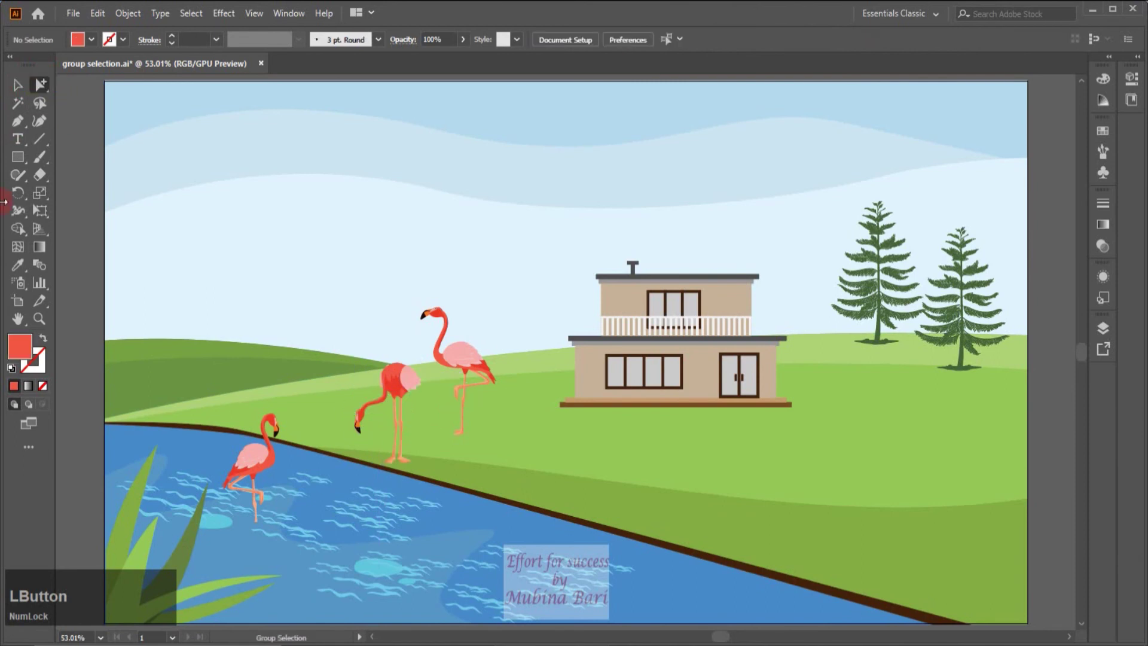
click(458, 362)
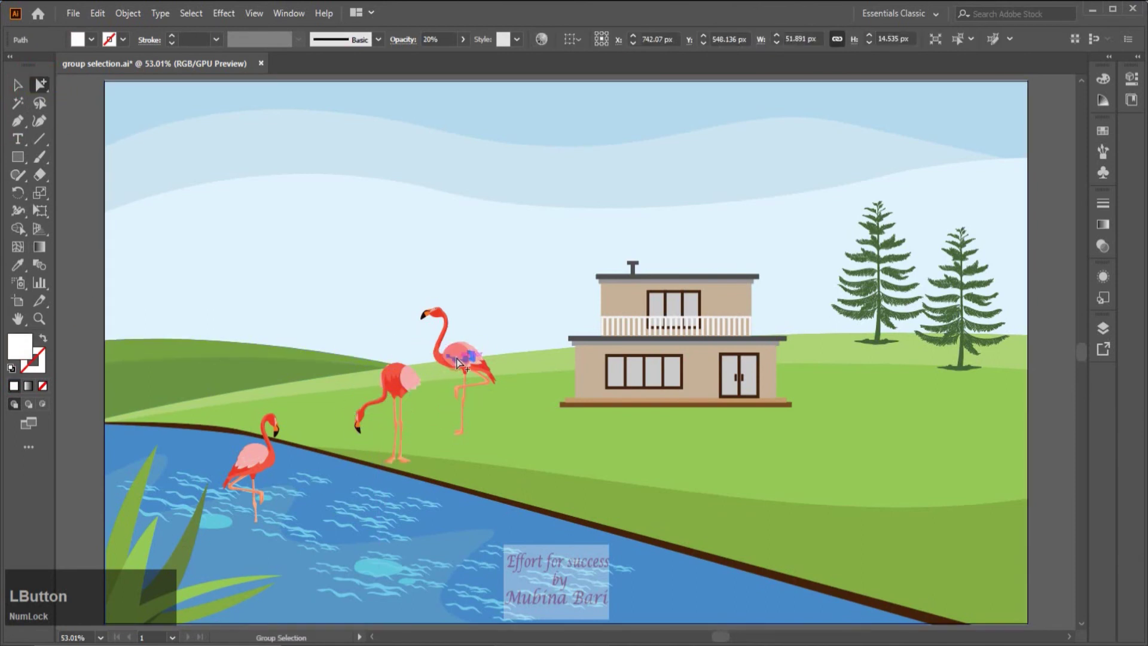
click(456, 359)
click(457, 359)
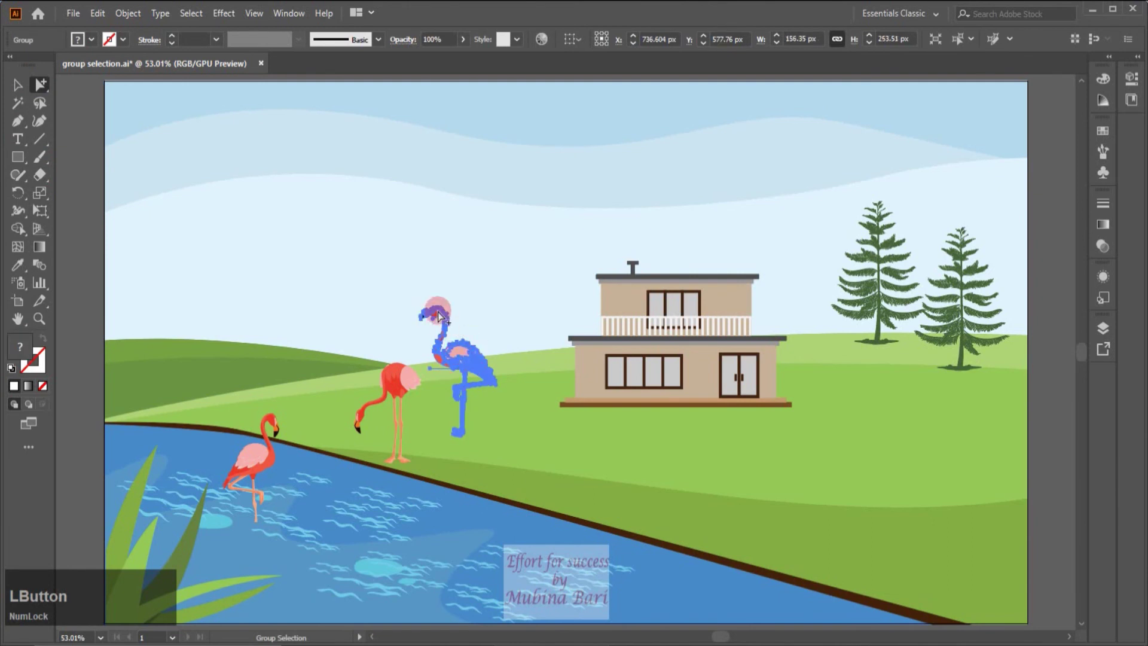
click(17, 86)
drag(454, 343, 525, 390)
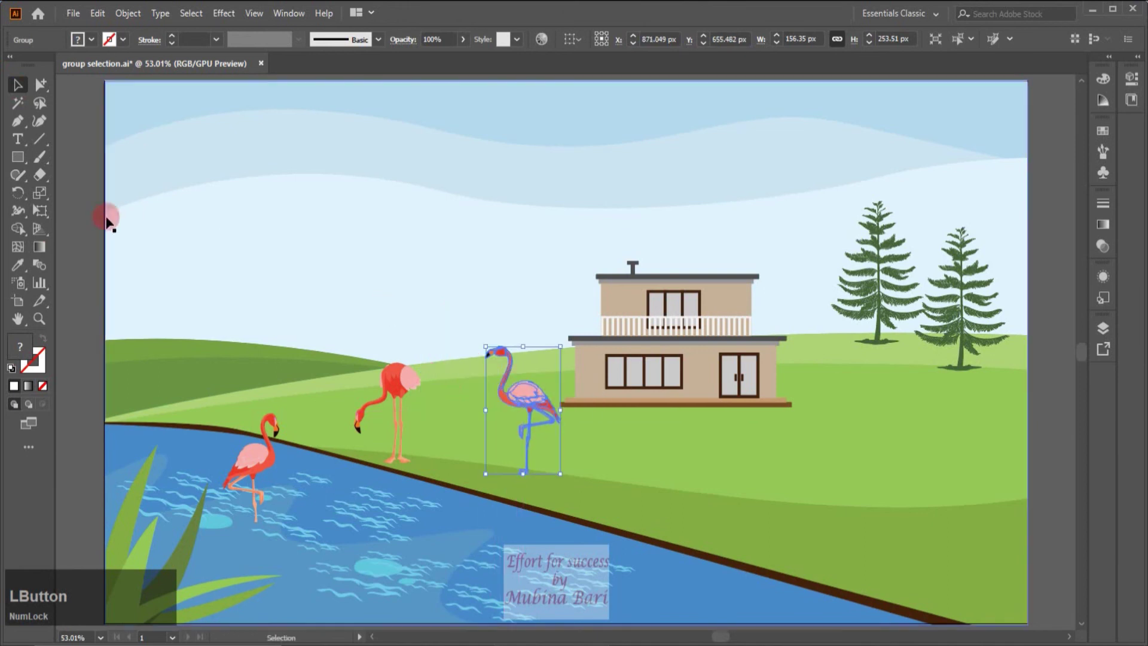
click(82, 209)
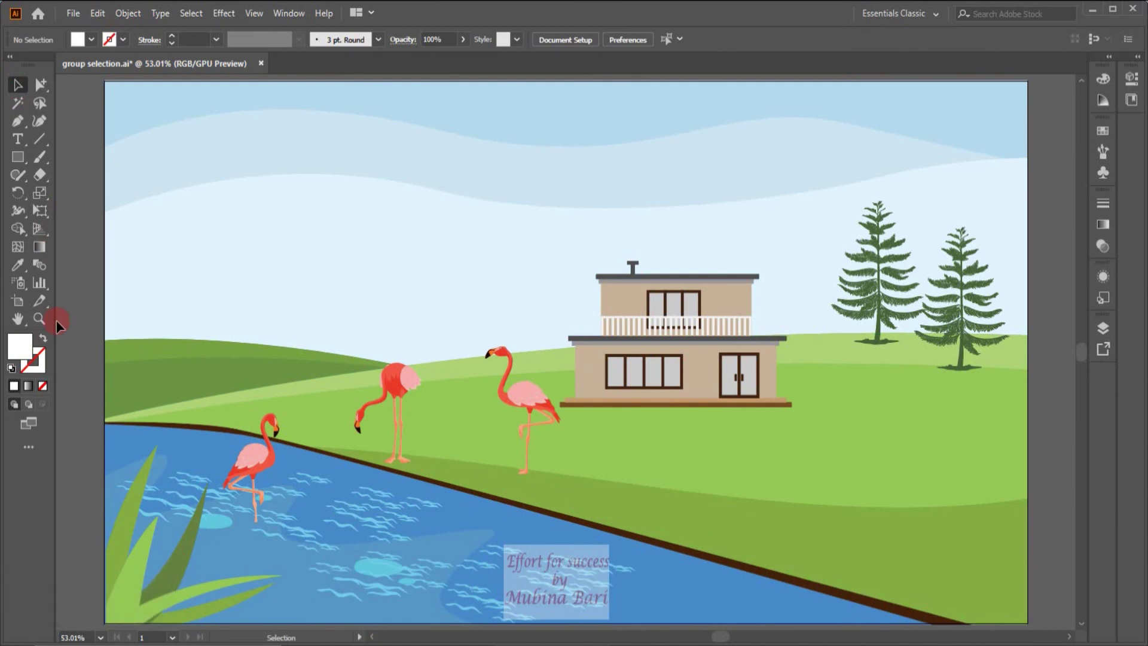
key(ctrl+a)
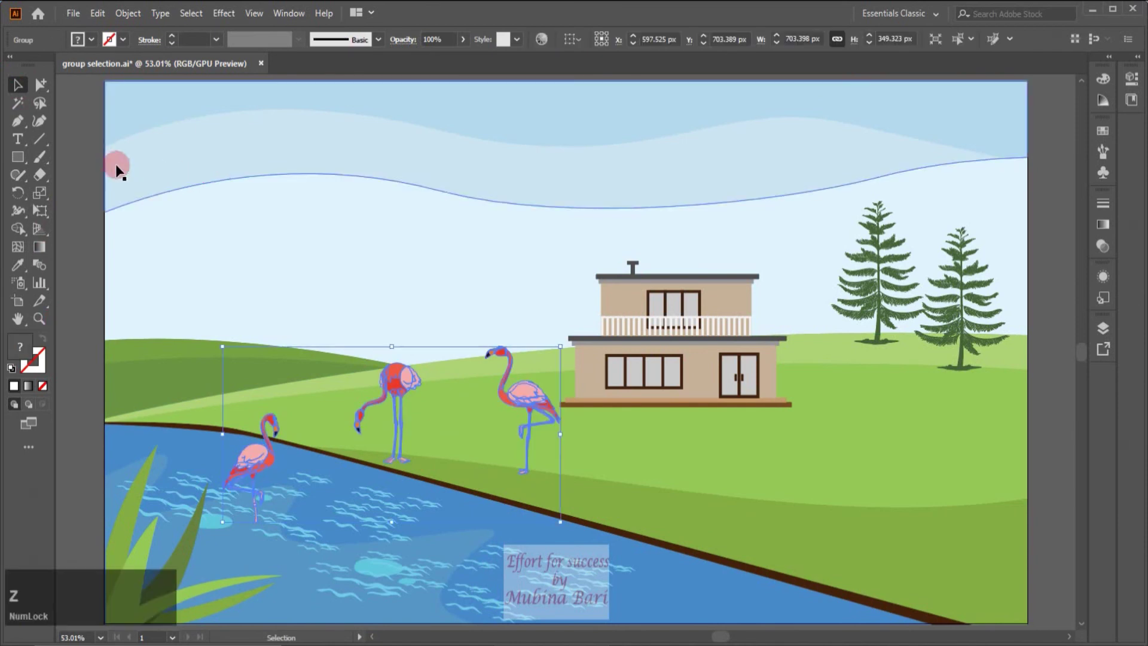
click(77, 149)
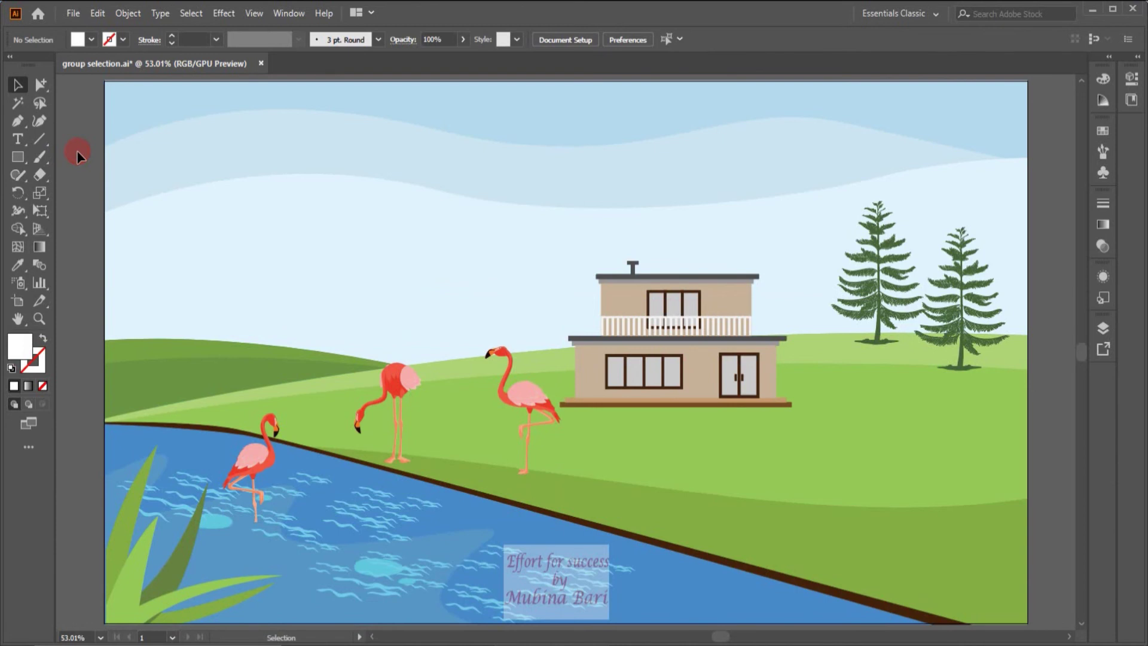
Select the left flamingo's whole group and shift it slightly right and down, farther into the lake.
click(40, 85)
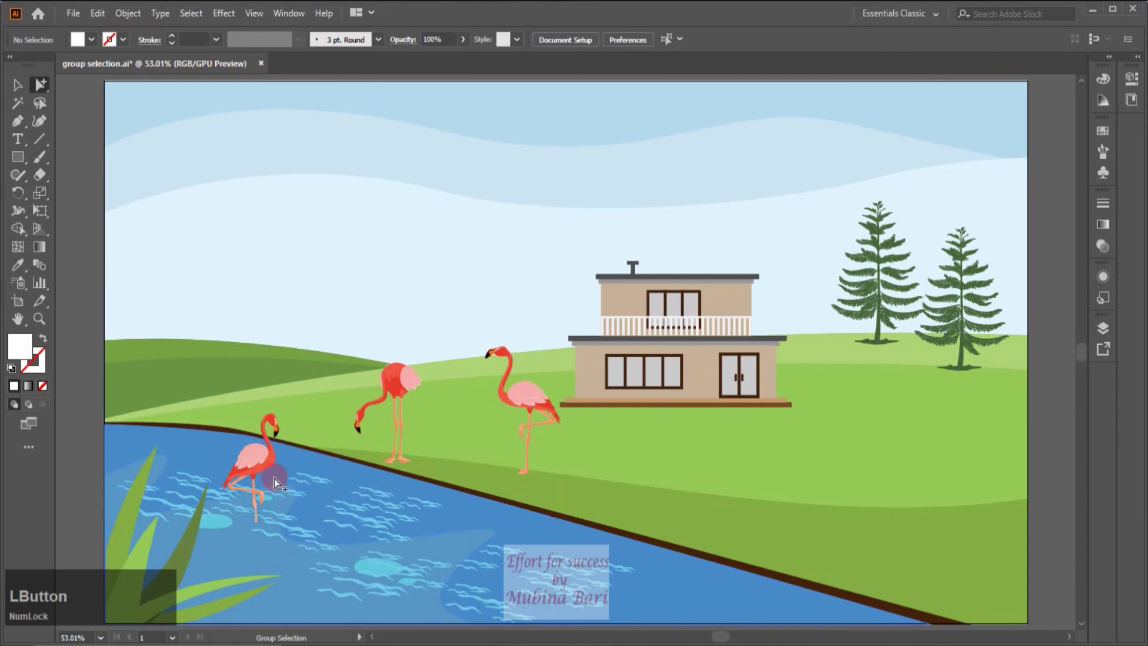
click(264, 466)
click(265, 467)
click(19, 86)
drag(254, 448, 264, 453)
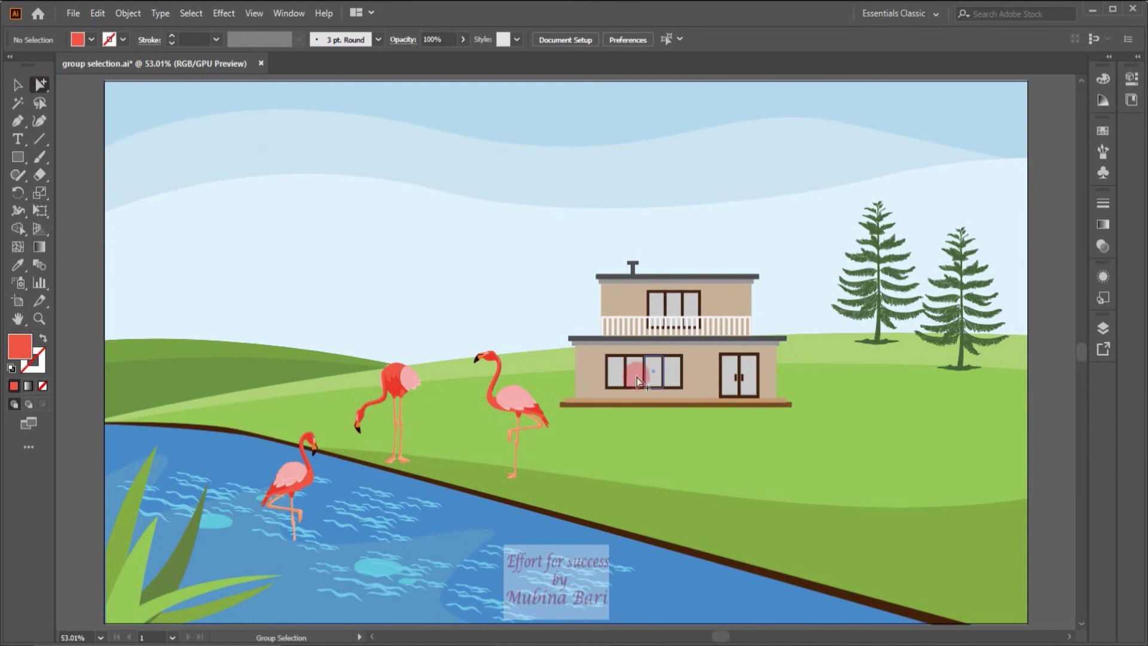
Extend the Group Selection from one lower pane to all the house's windows and the door, and fill them with cyan.
click(616, 380)
click(616, 379)
click(616, 379)
click(616, 379)
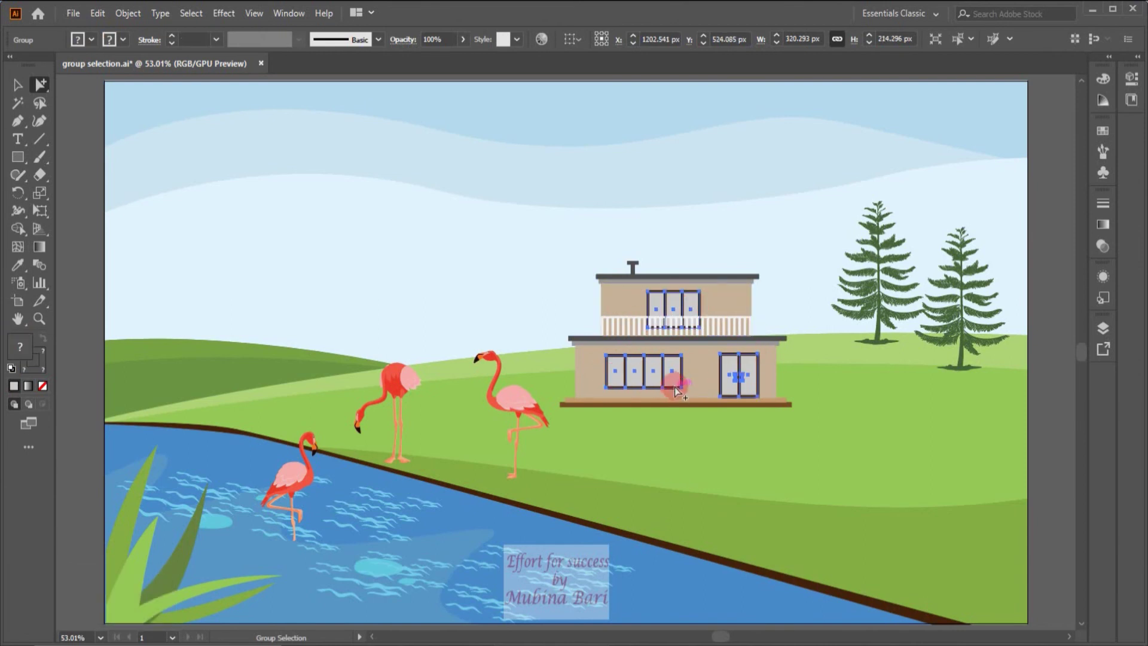
click(17, 85)
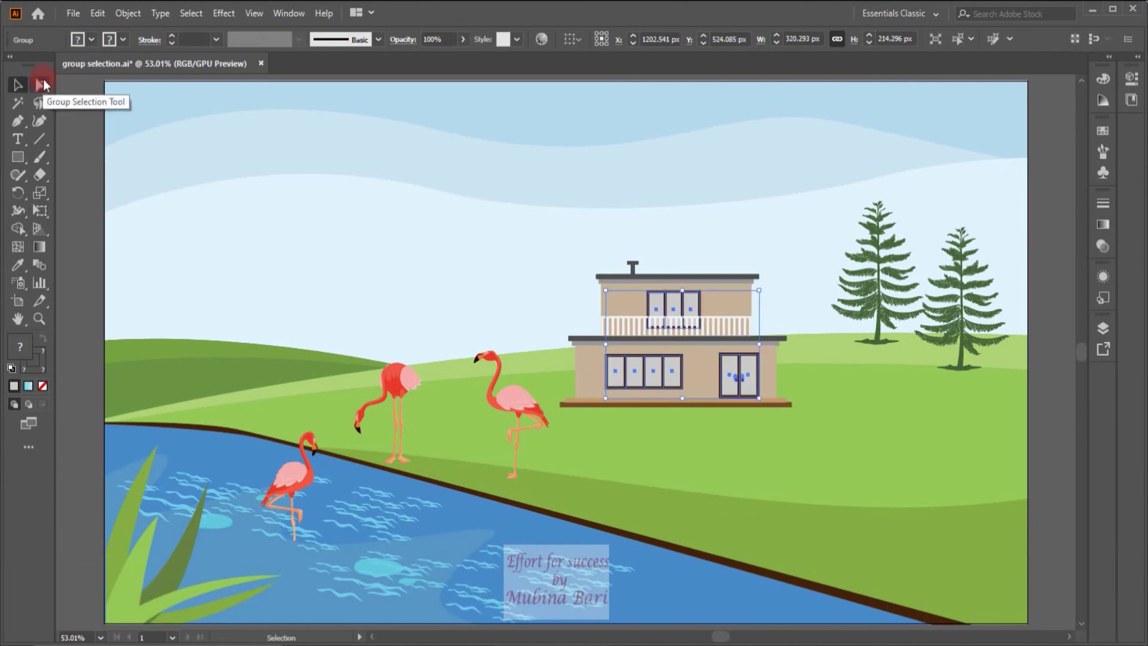
click(93, 38)
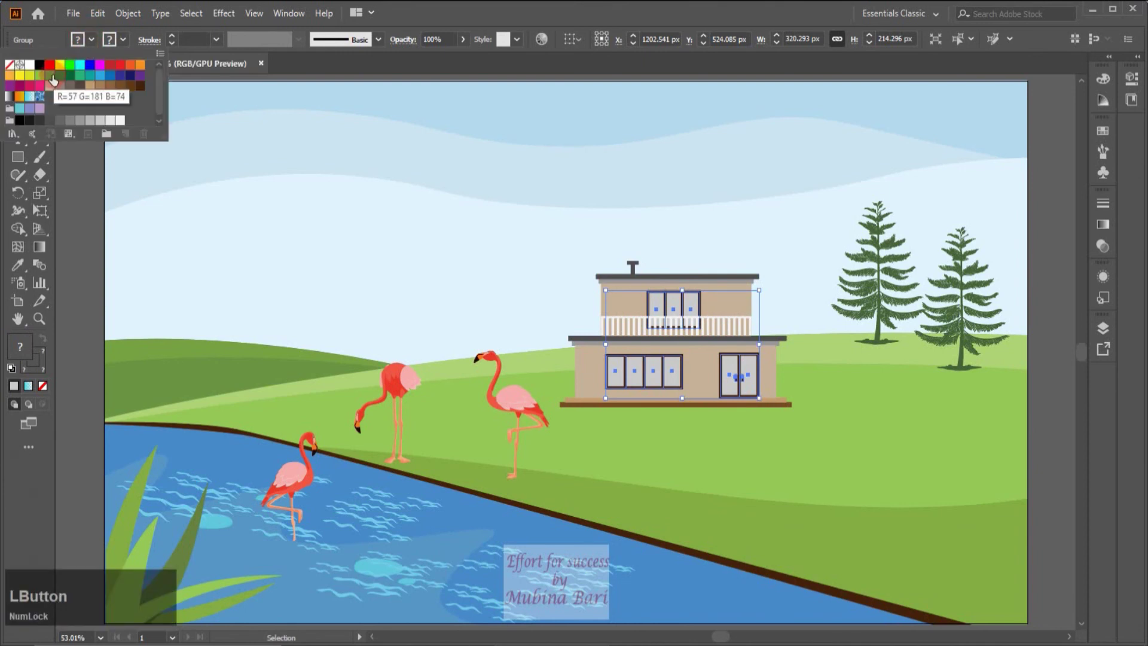
click(80, 64)
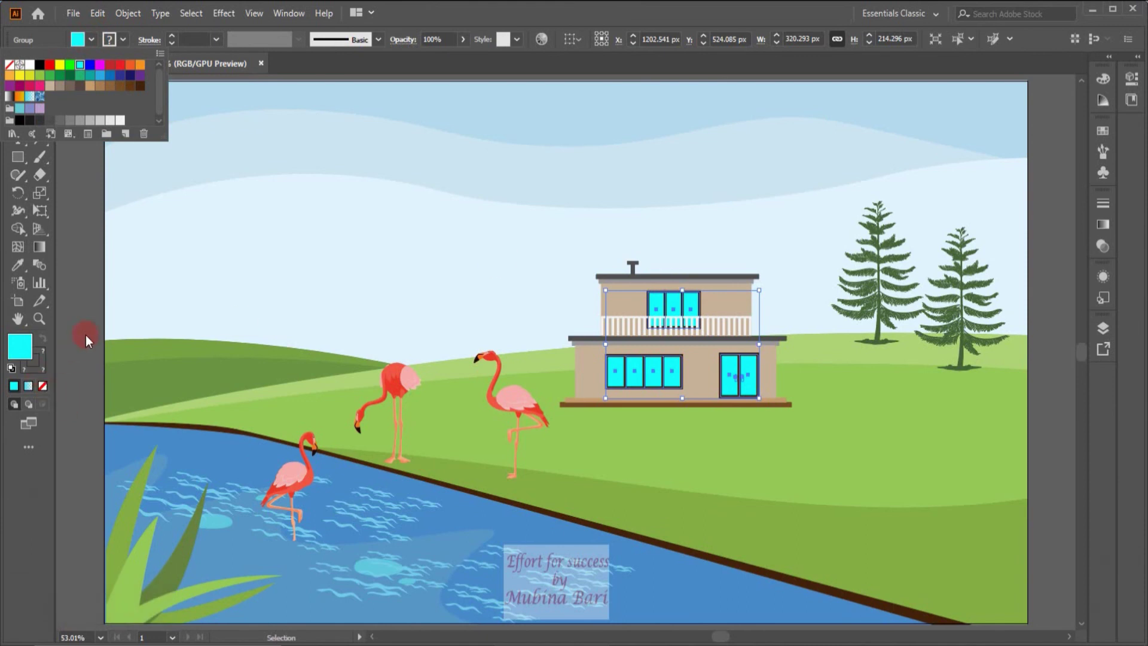
Lighten the fill of the windows and door to 8FFAFF in the Color Picker and deselect them.
click(22, 352)
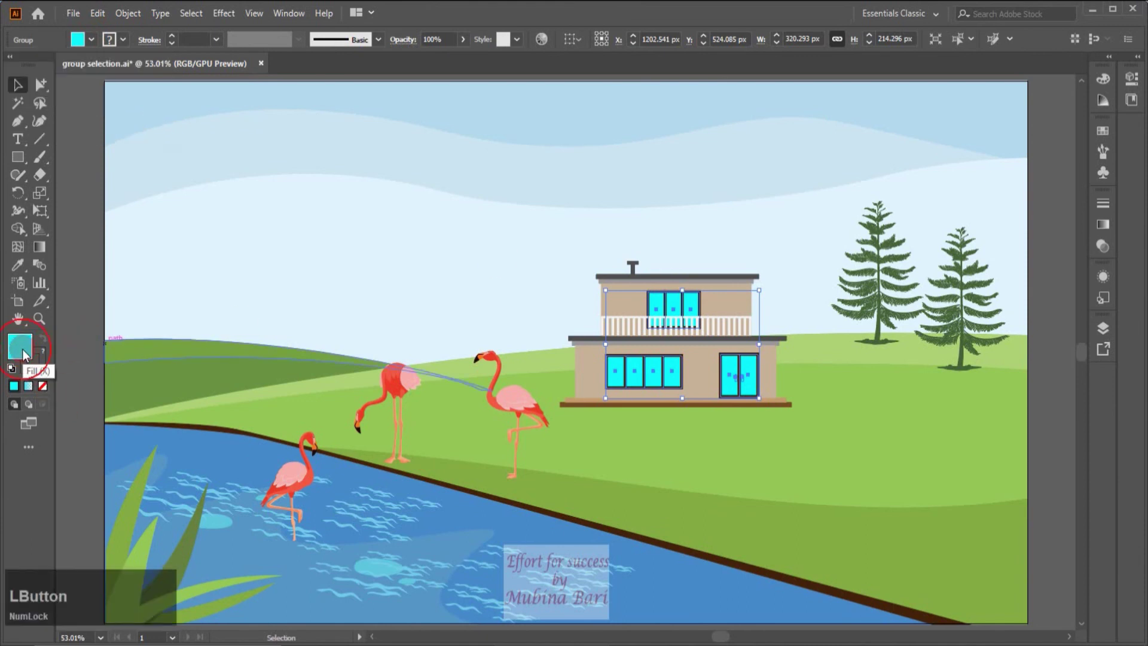
double_click(23, 353)
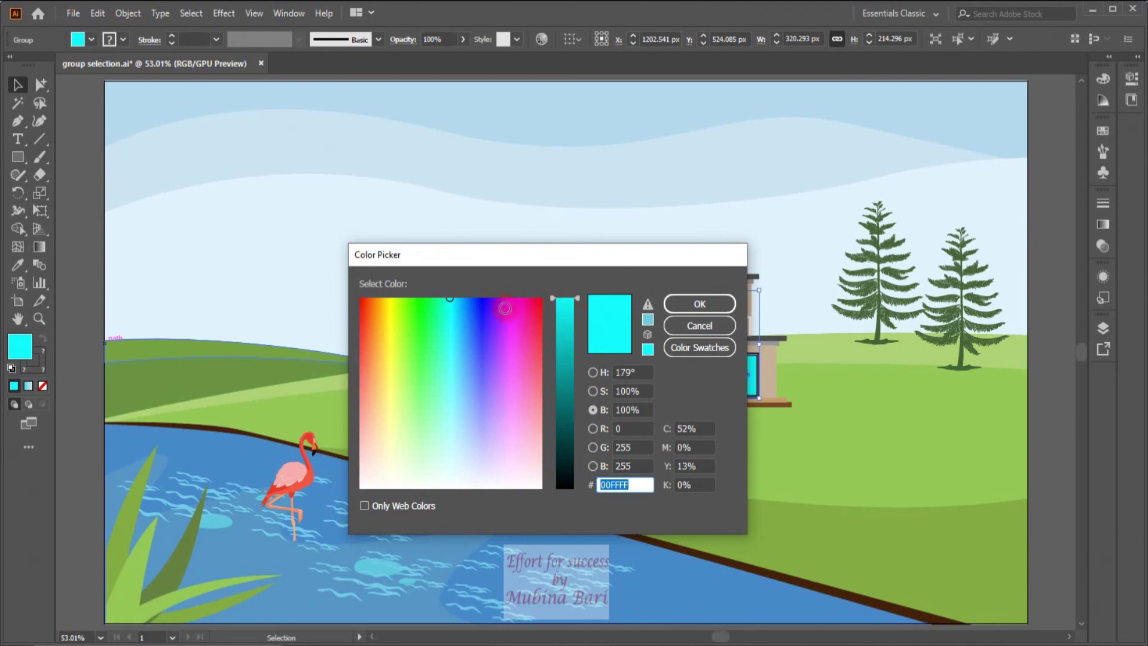
drag(451, 335, 454, 404)
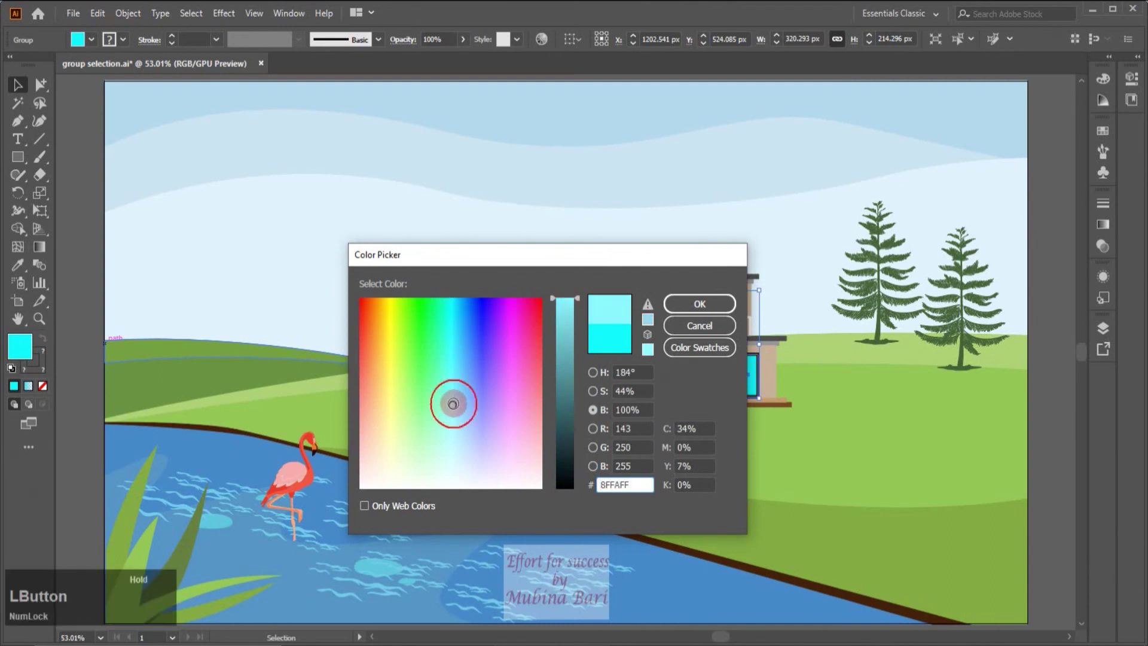
click(719, 304)
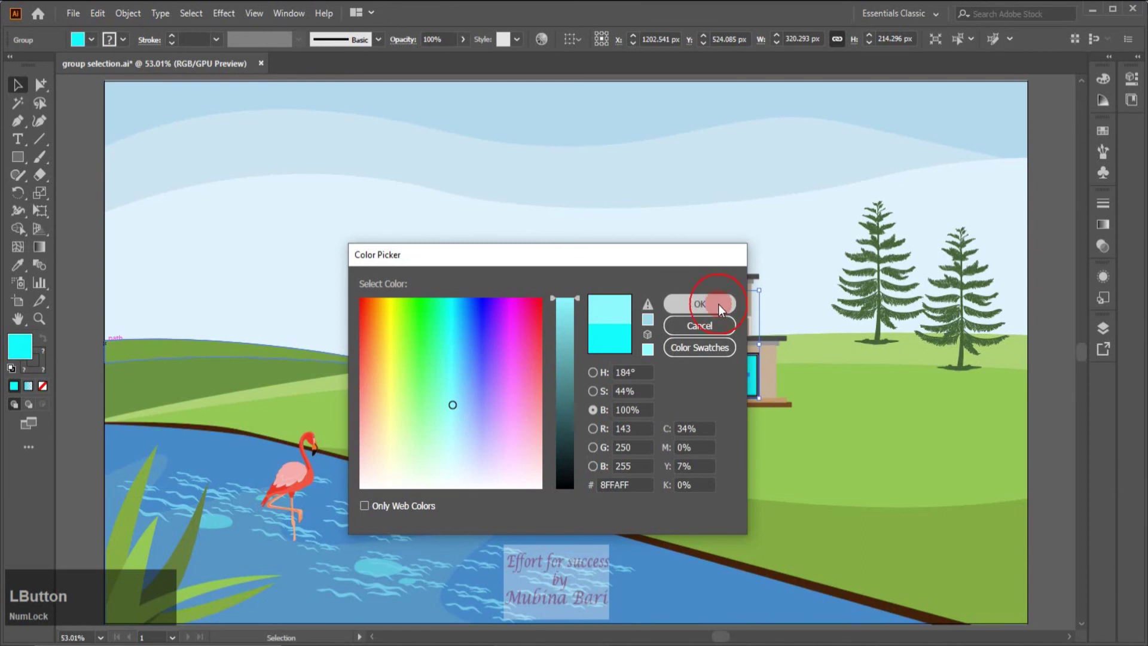
click(76, 278)
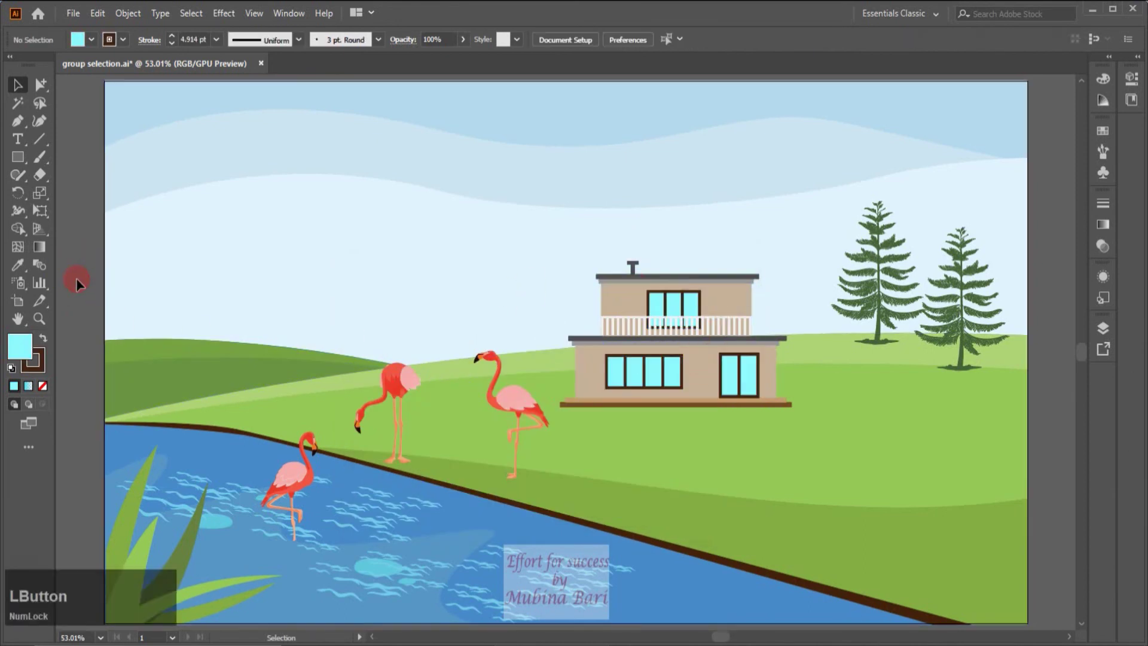
Select the group of both roof slabs and the chimney with Group Selection and fill it with red R=193 G=39 B=45.
click(40, 84)
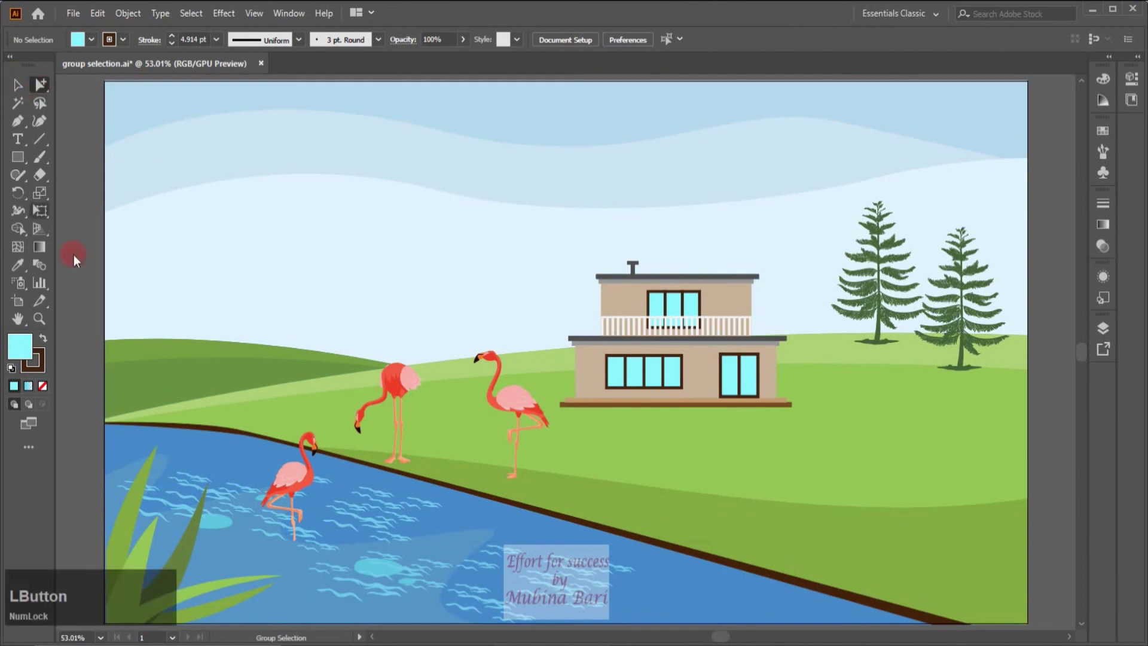
click(709, 281)
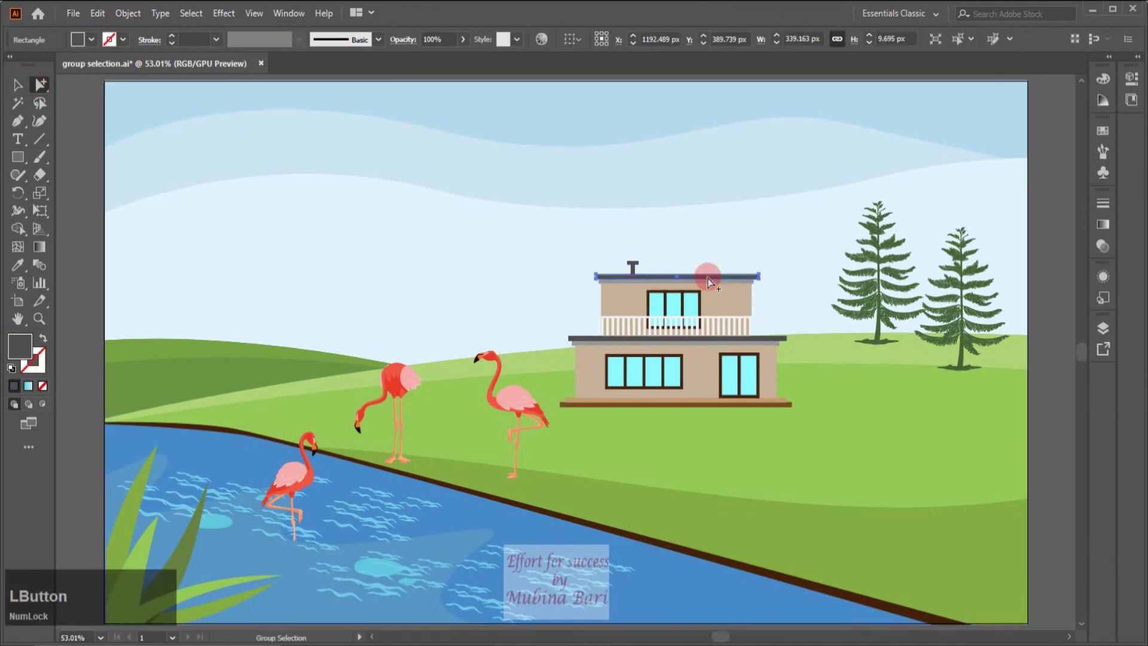
click(707, 275)
click(91, 40)
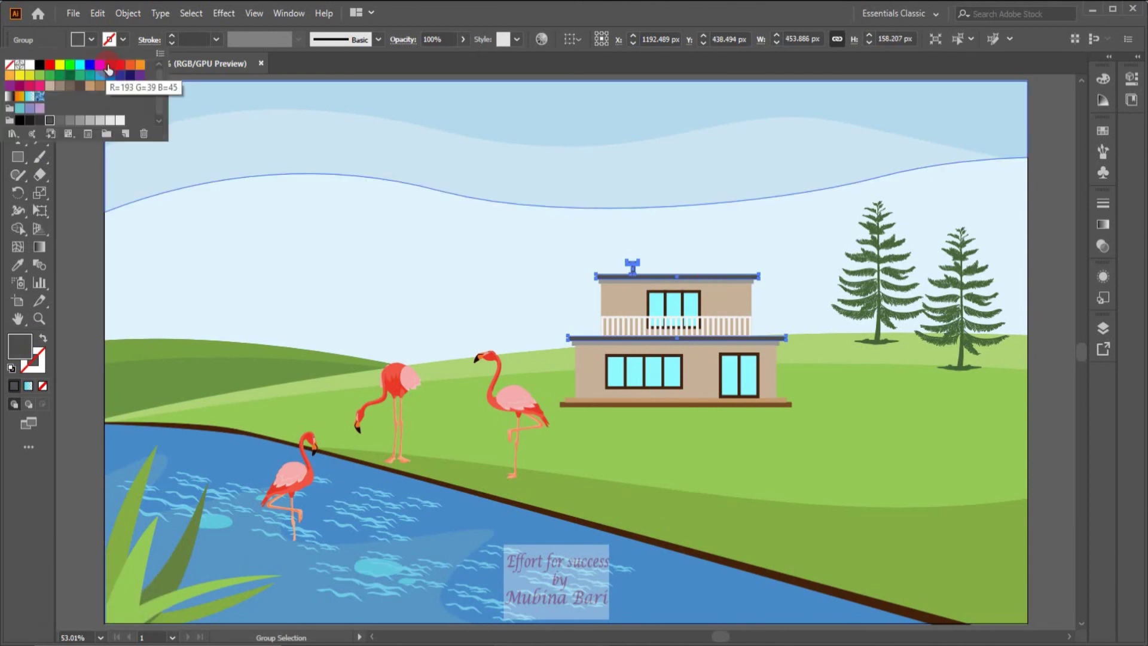
click(109, 66)
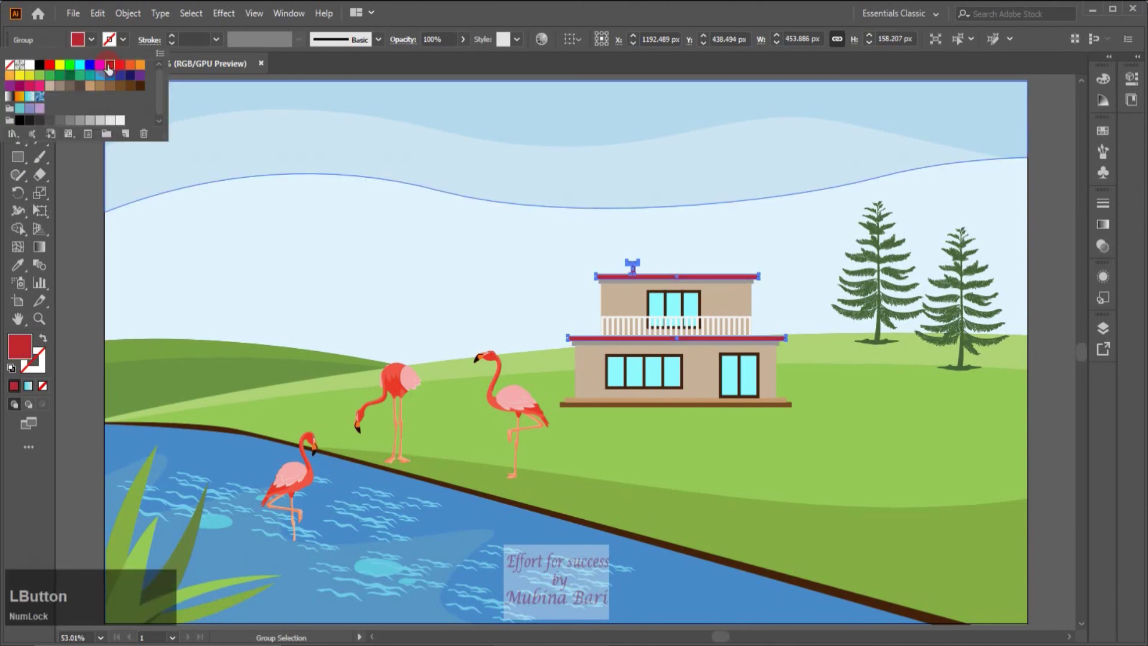
Darken the roof group's red fill to a deep maroon in the Color Picker and deselect it.
double_click(20, 350)
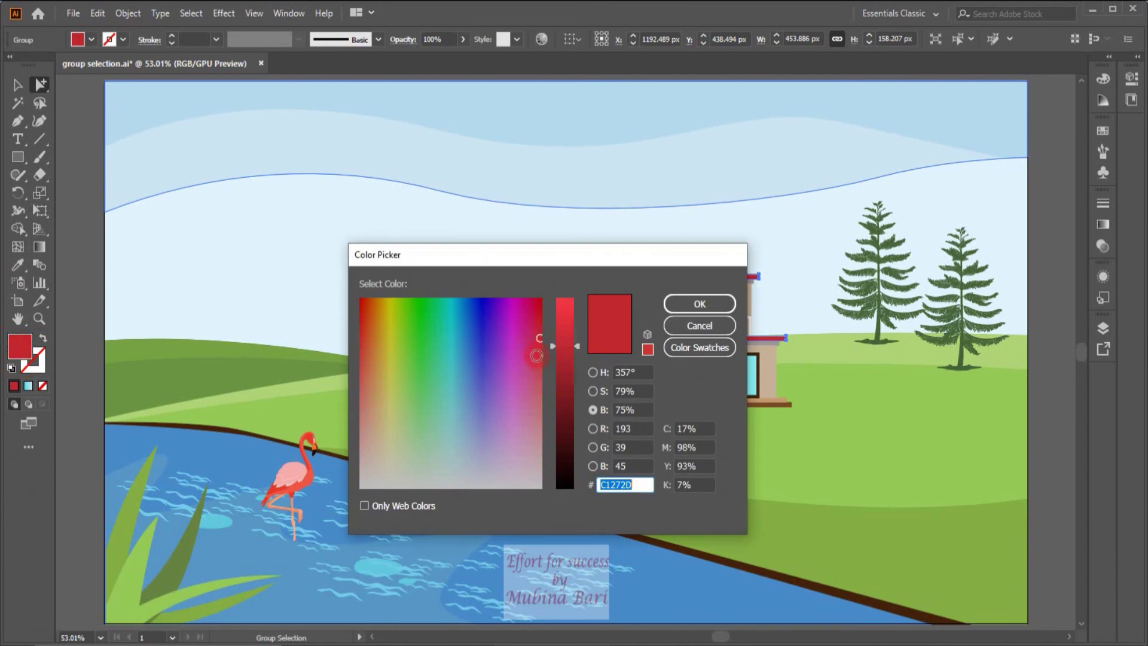
drag(565, 347, 565, 396)
click(702, 304)
click(79, 199)
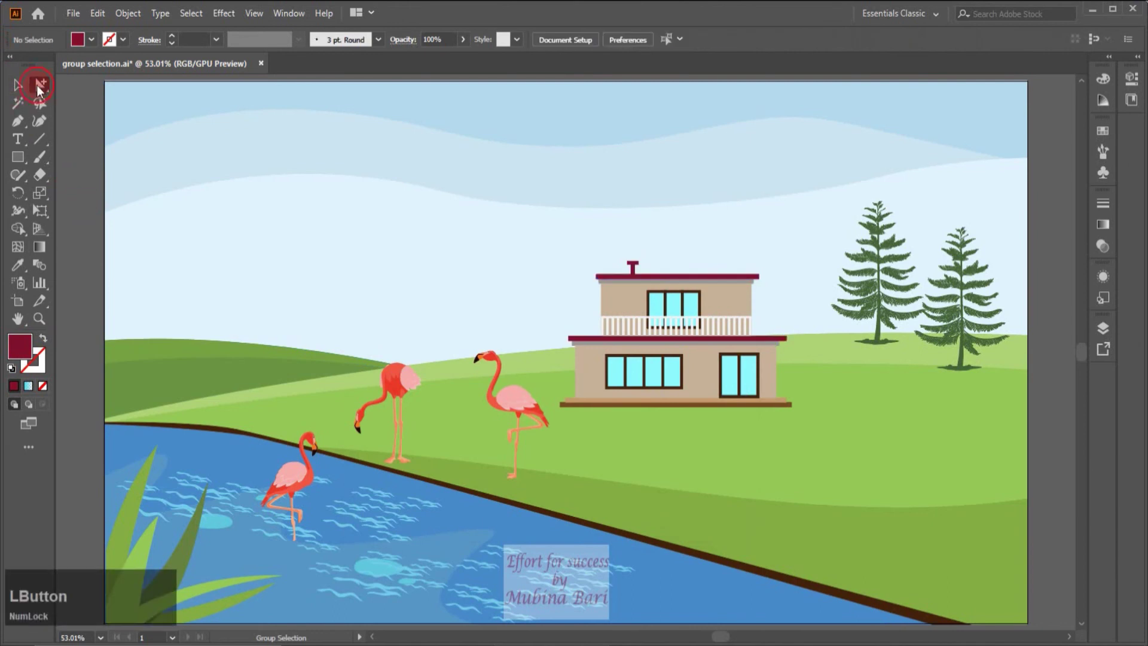
Move the chimney left into the sky and lift the upper roof slab off the house with Group Selection.
click(633, 267)
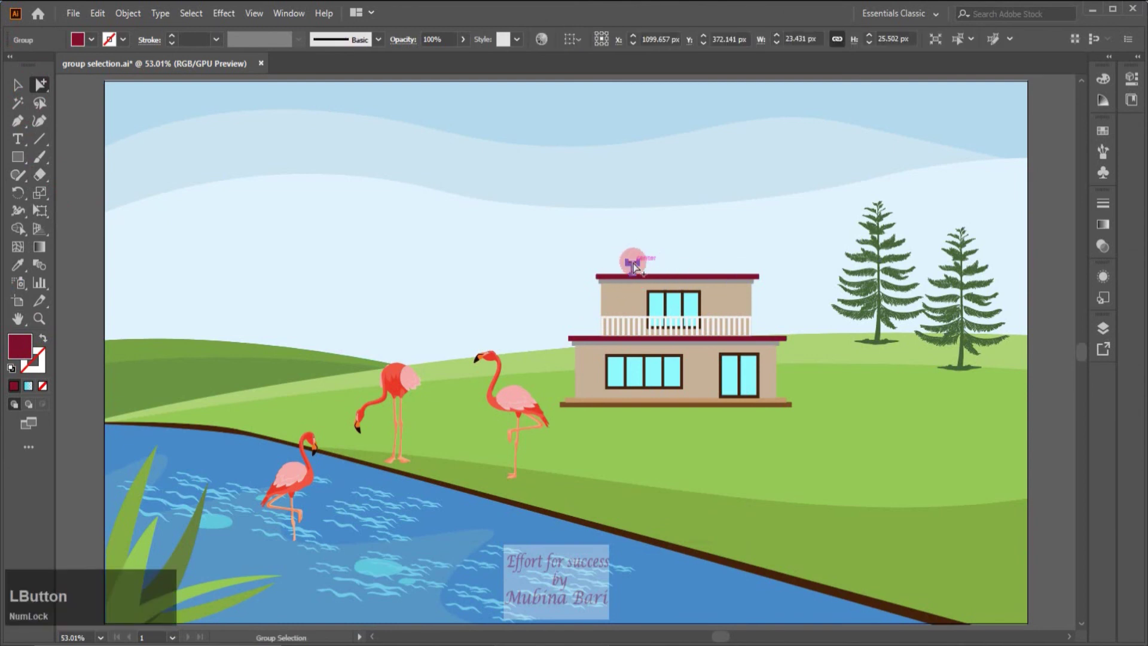
drag(632, 267, 472, 270)
click(689, 278)
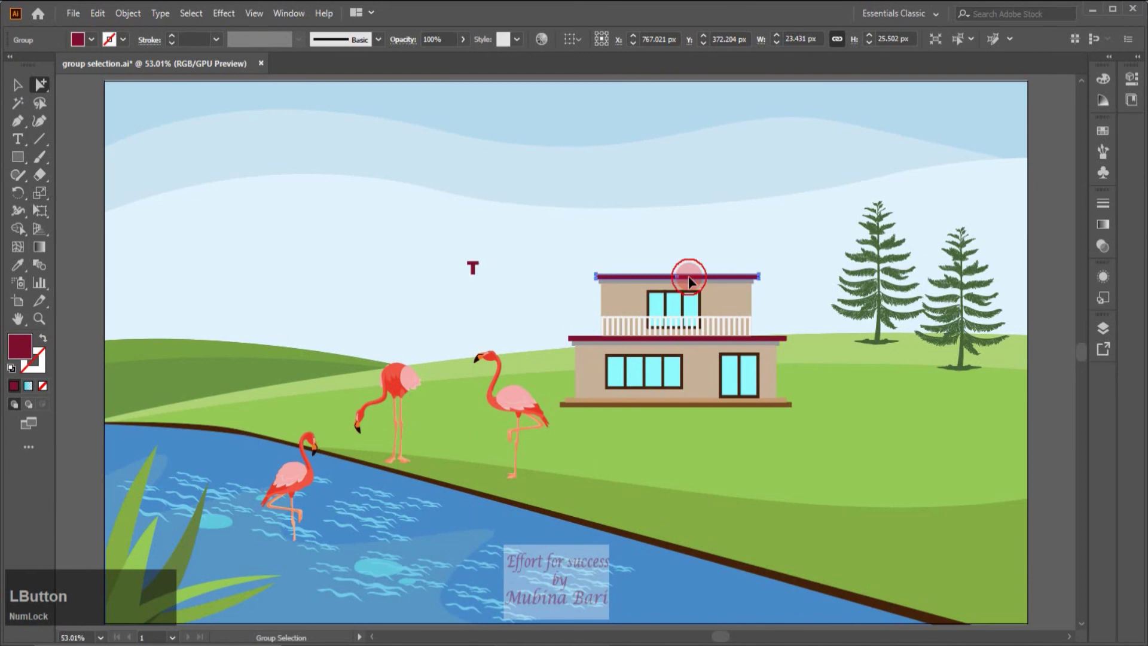
drag(689, 278, 684, 238)
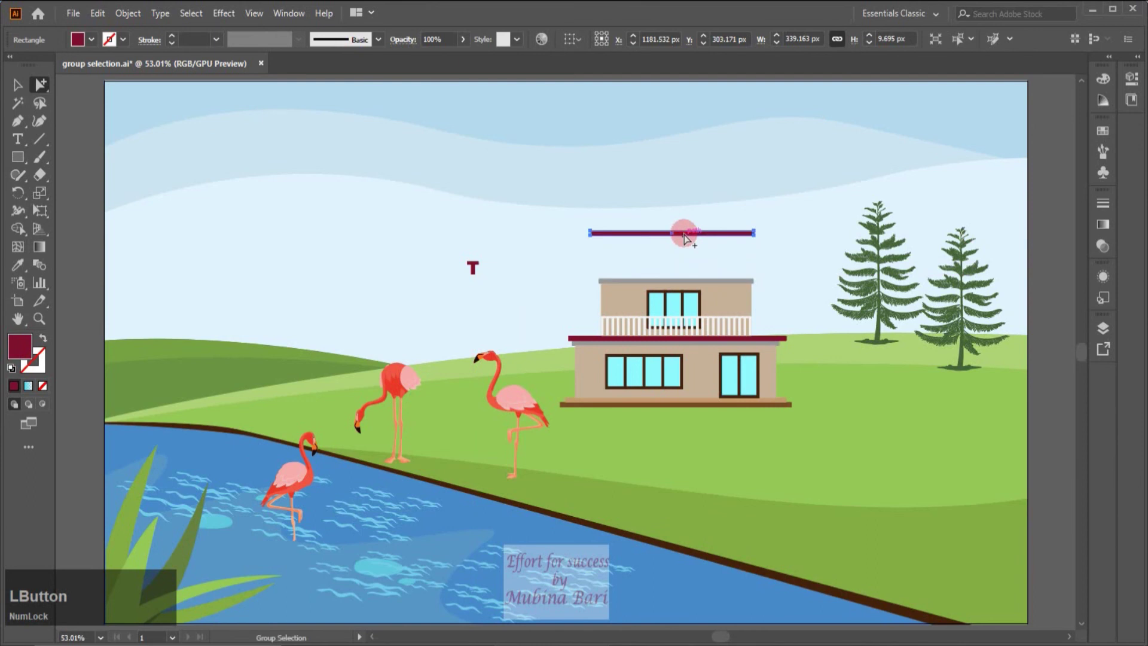
Delete the grey strip above the upper wall and add an anchor point at the middle of that wall's top edge.
click(677, 281)
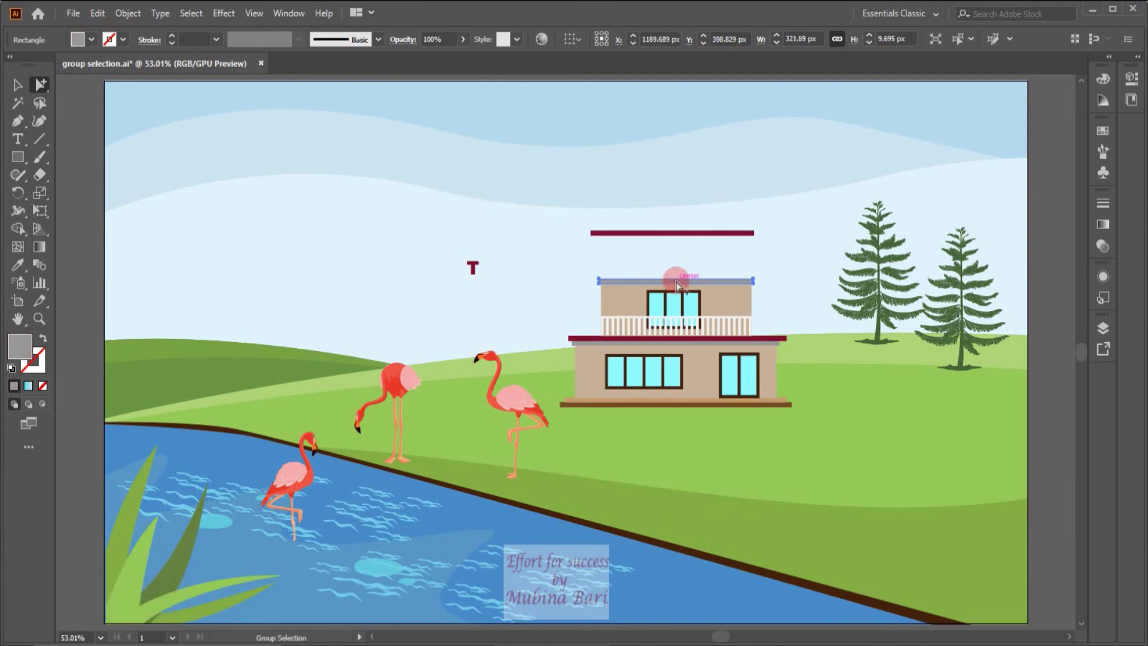
key(Delete)
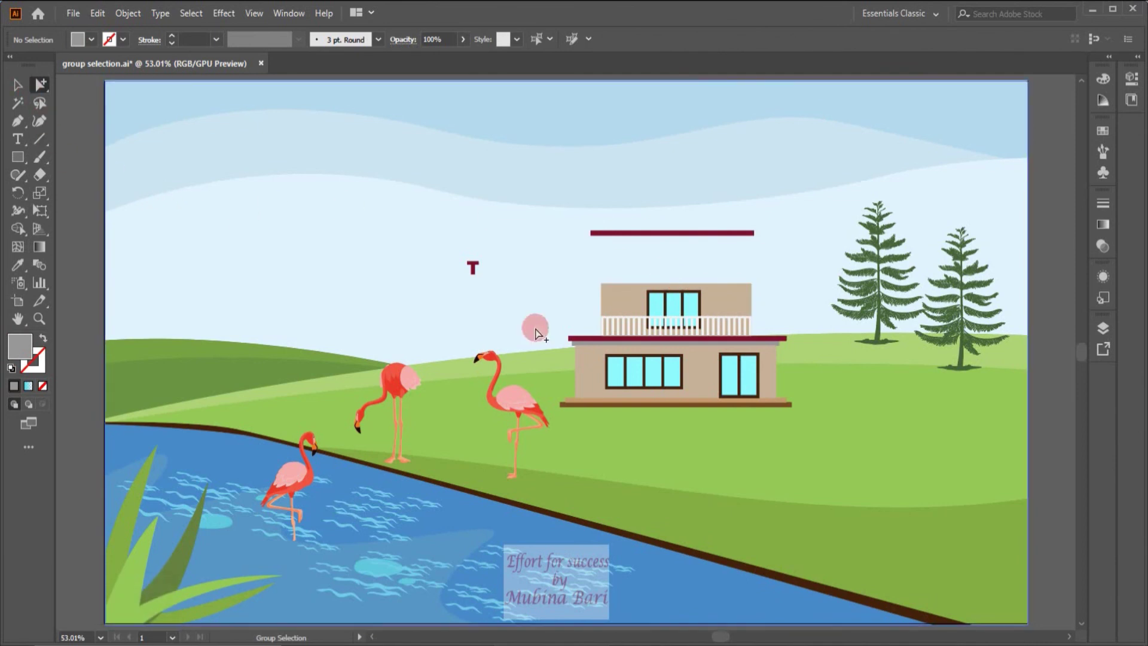
click(612, 301)
click(18, 85)
drag(18, 123, 88, 142)
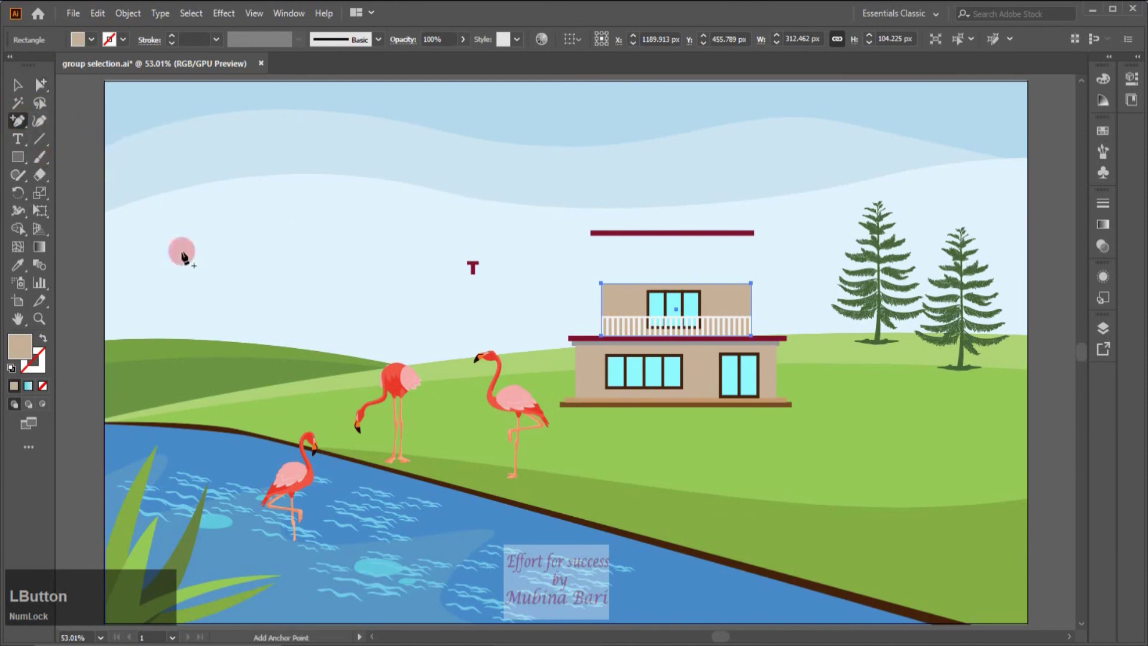
click(677, 284)
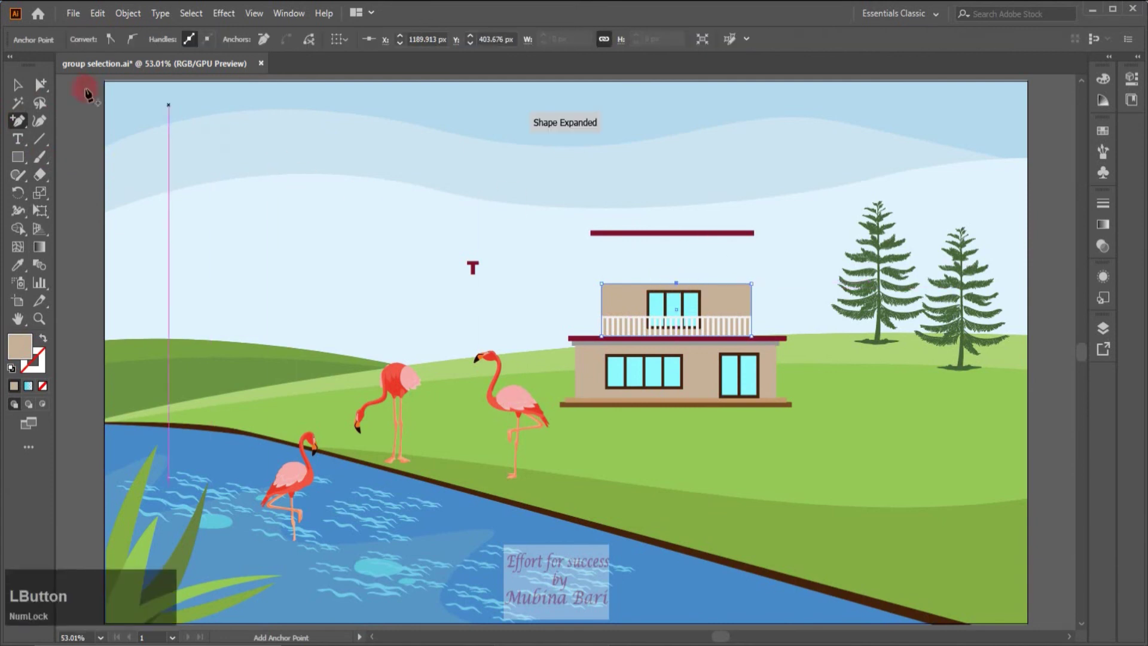
Raise the upper wall's middle anchor point straight up to about Y 312 px with Direct Selection to form a gable.
click(42, 84)
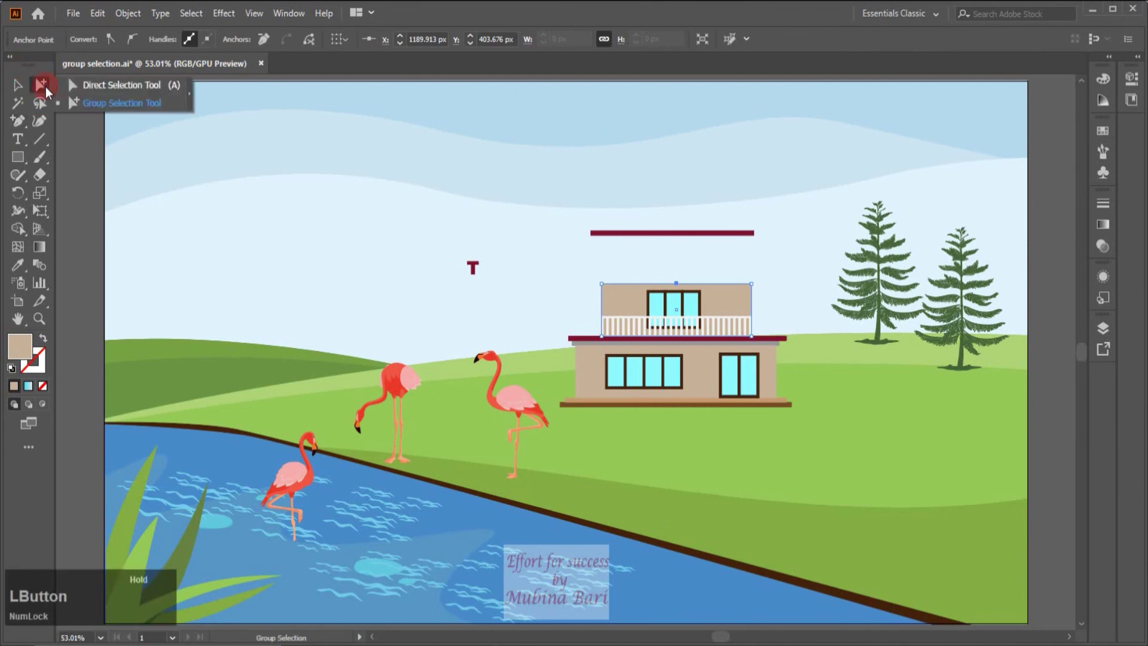
click(103, 89)
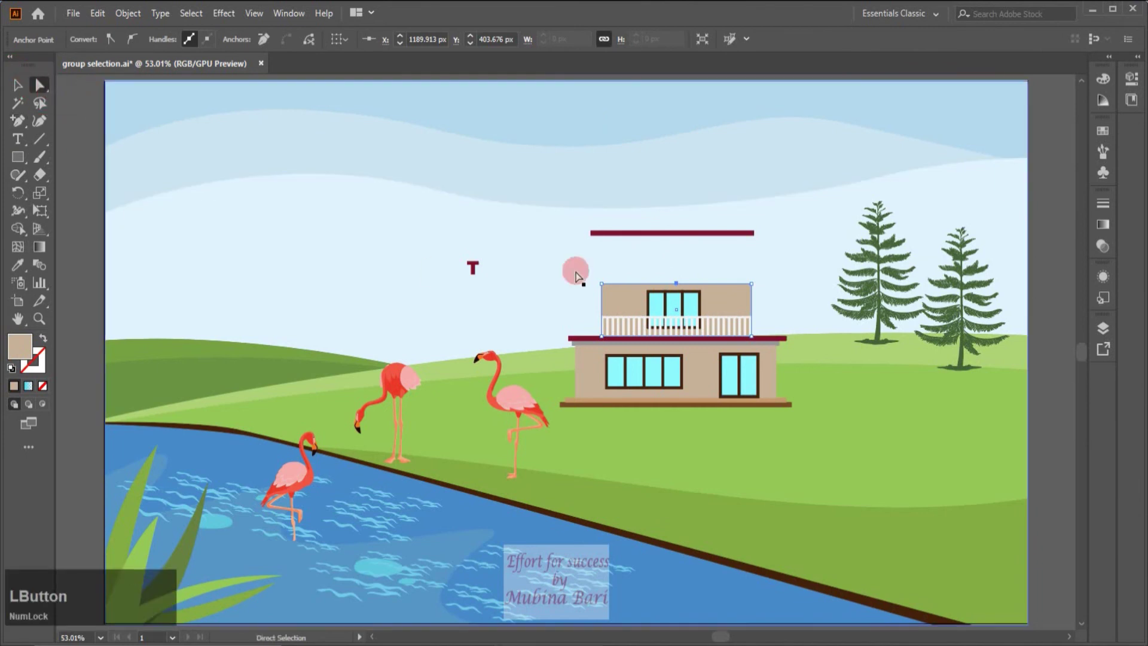
click(676, 285)
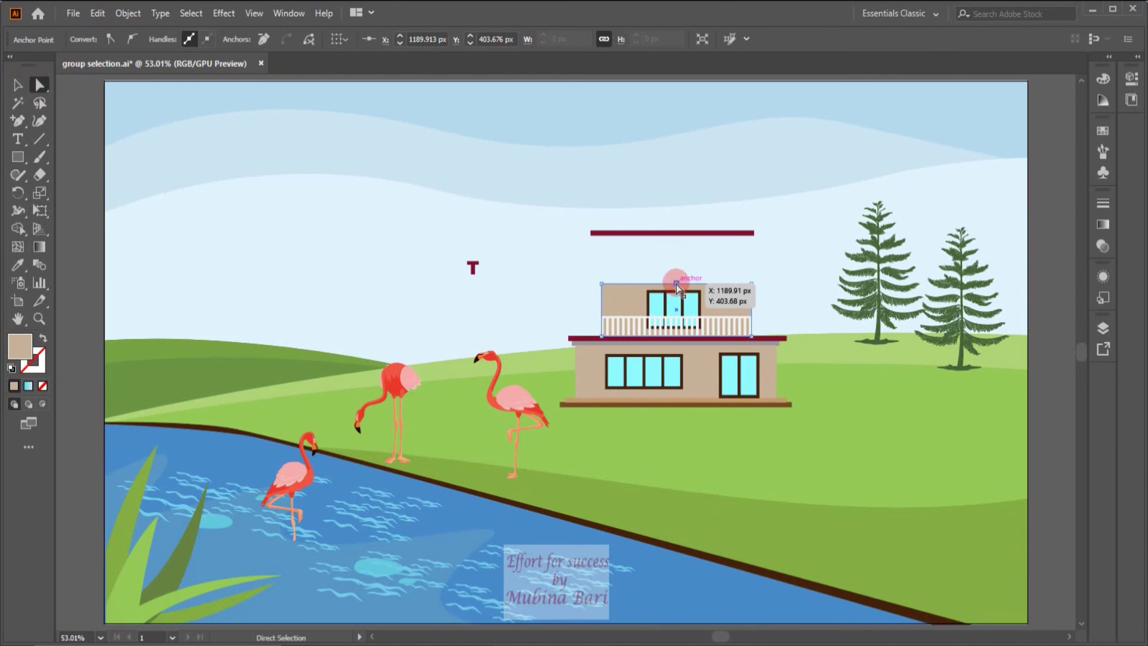
drag(677, 285, 678, 239)
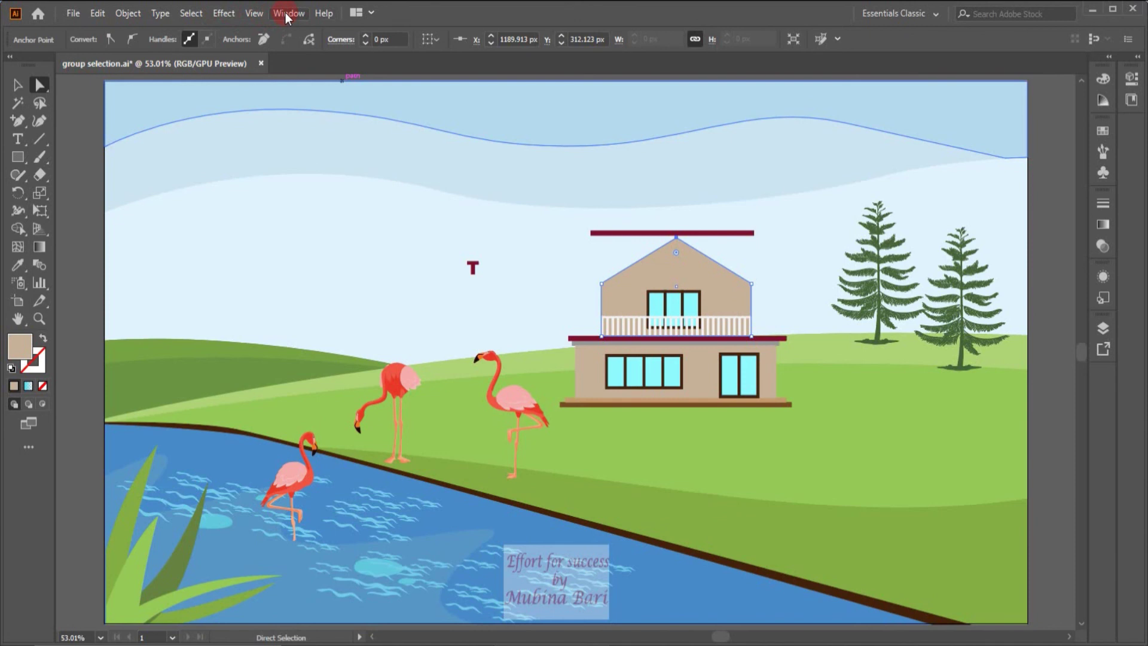
Show the rulers and place a horizontal guide along the upper wall's eaves at about Y 402 px.
key(ctrl+r)
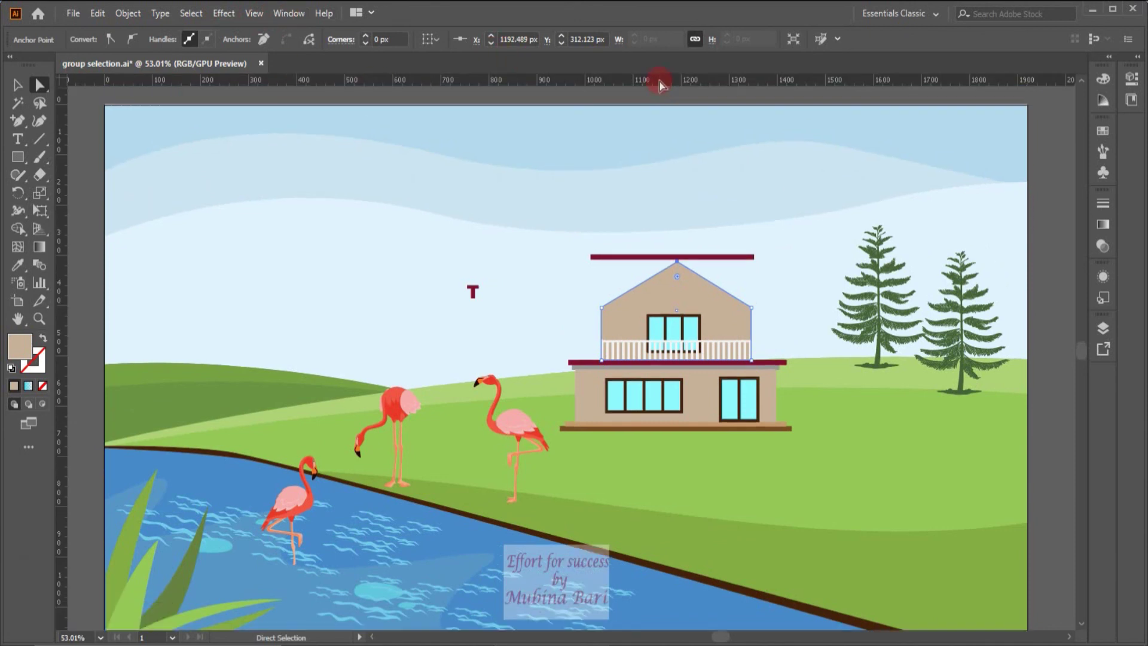
drag(659, 82, 679, 311)
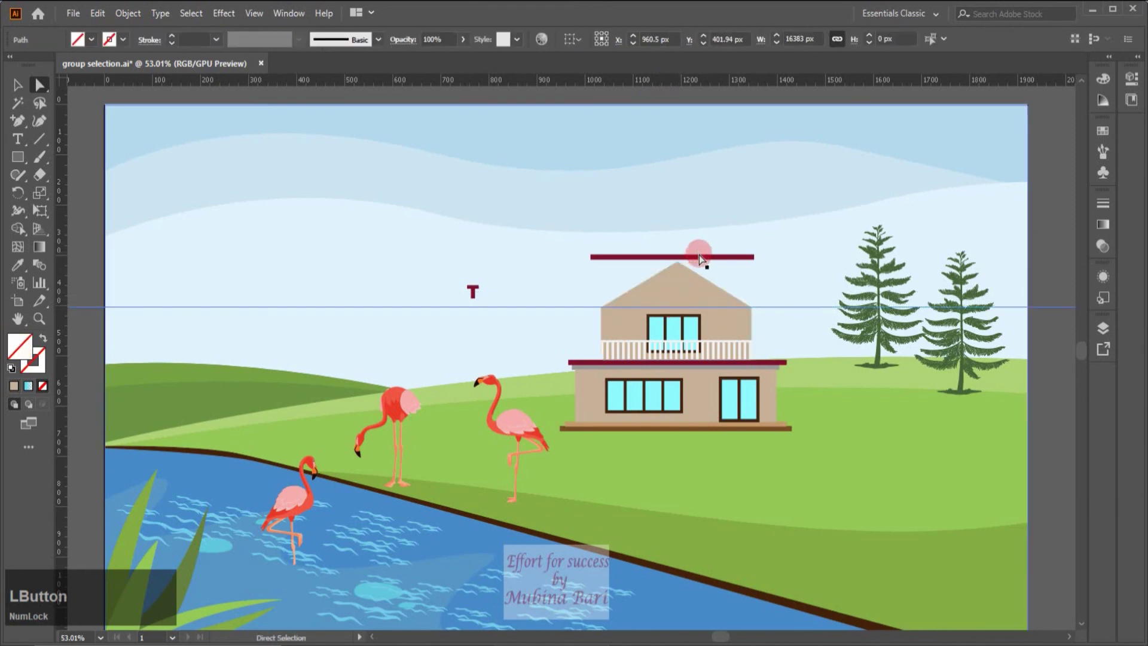
Centre the loose maroon roof slab over the gable peak with Group Selection, at about X 1192 px, Y 306 px.
click(40, 86)
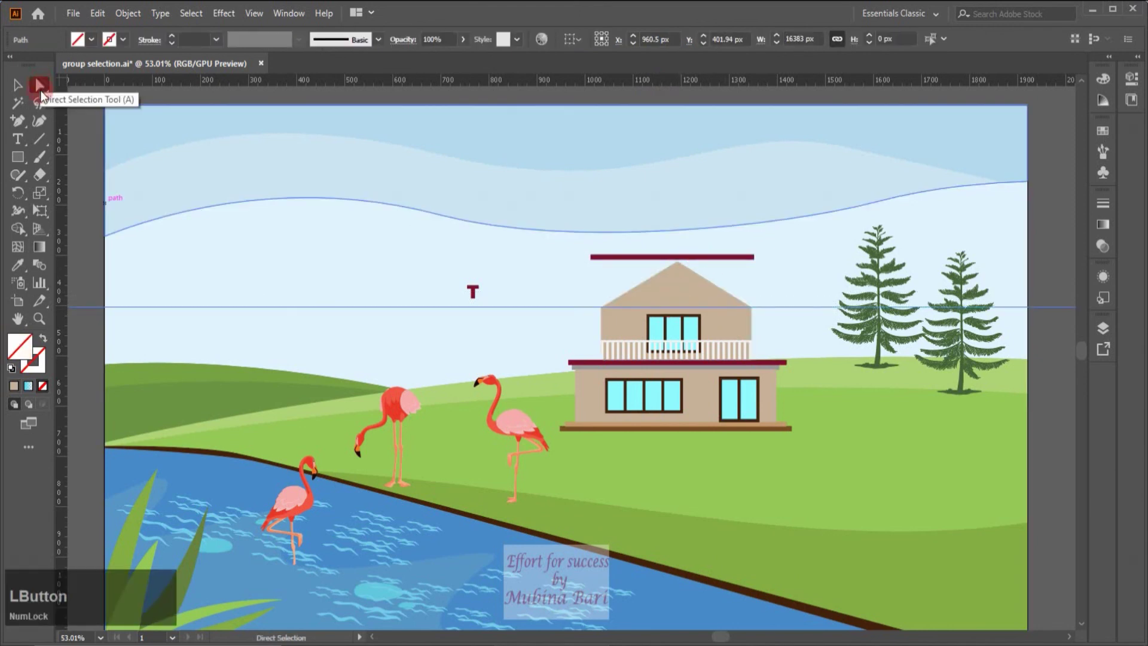
drag(41, 91, 118, 105)
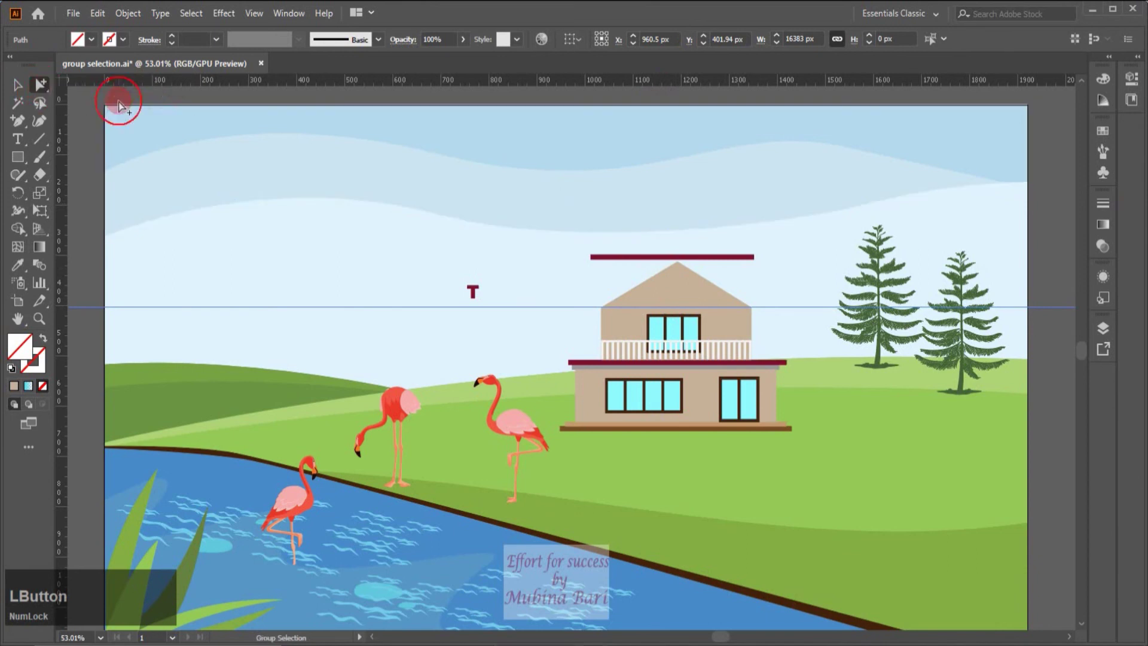
click(705, 258)
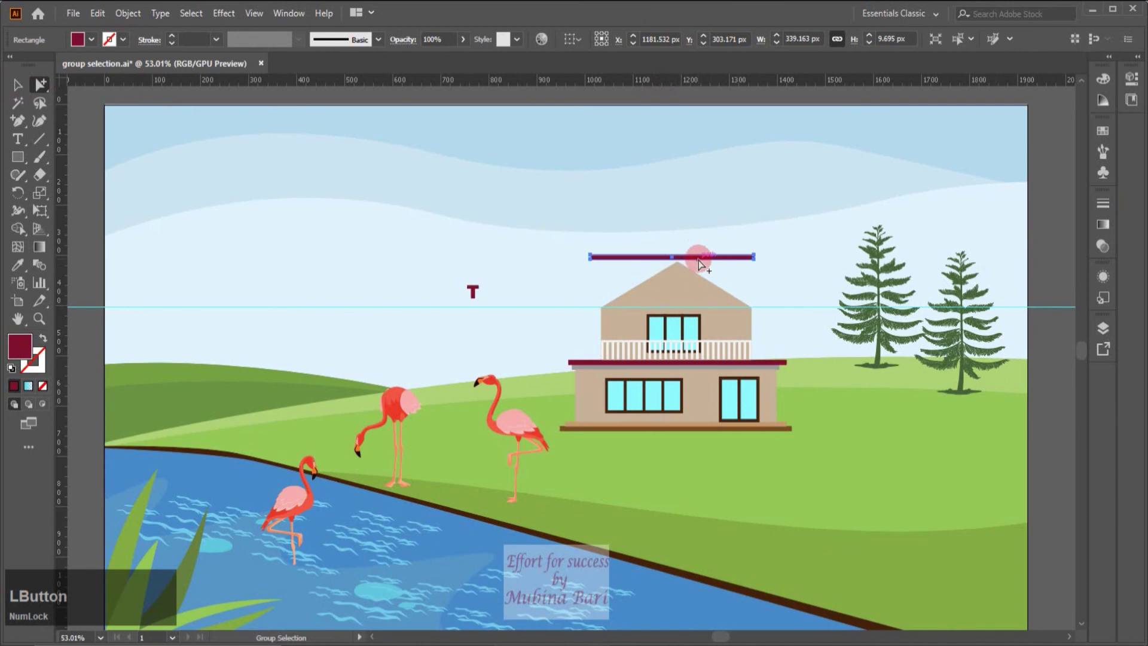
drag(701, 263, 706, 265)
Add anchor points at the middle of the roof slab's lower and upper edges, directly above the gable peak.
key(z)
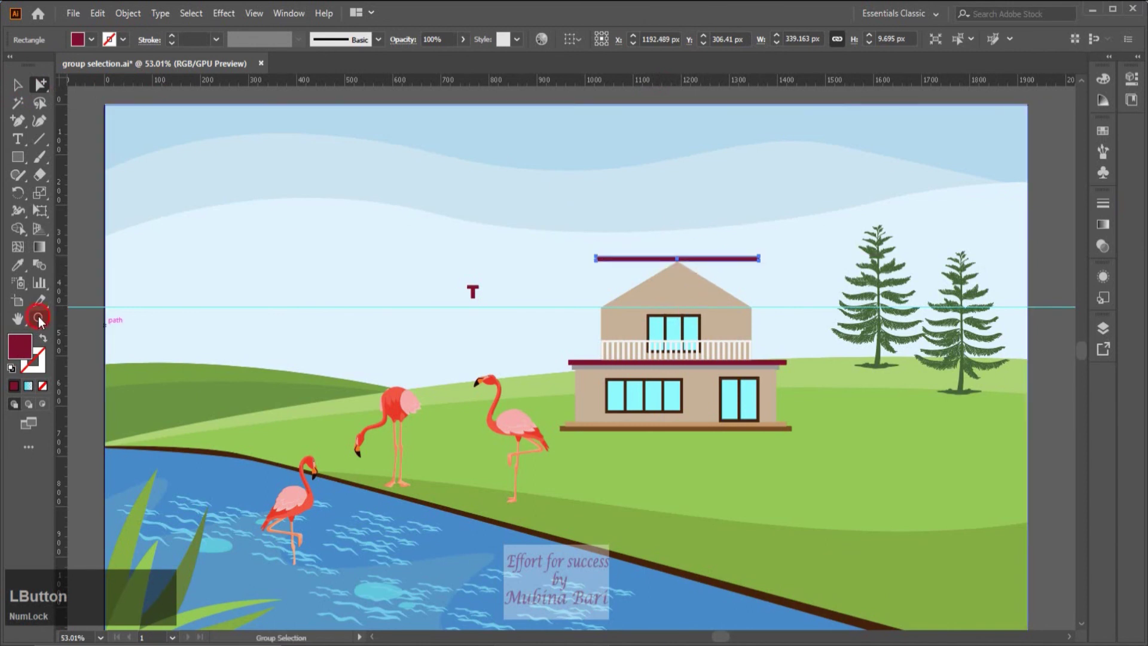
drag(574, 235, 730, 376)
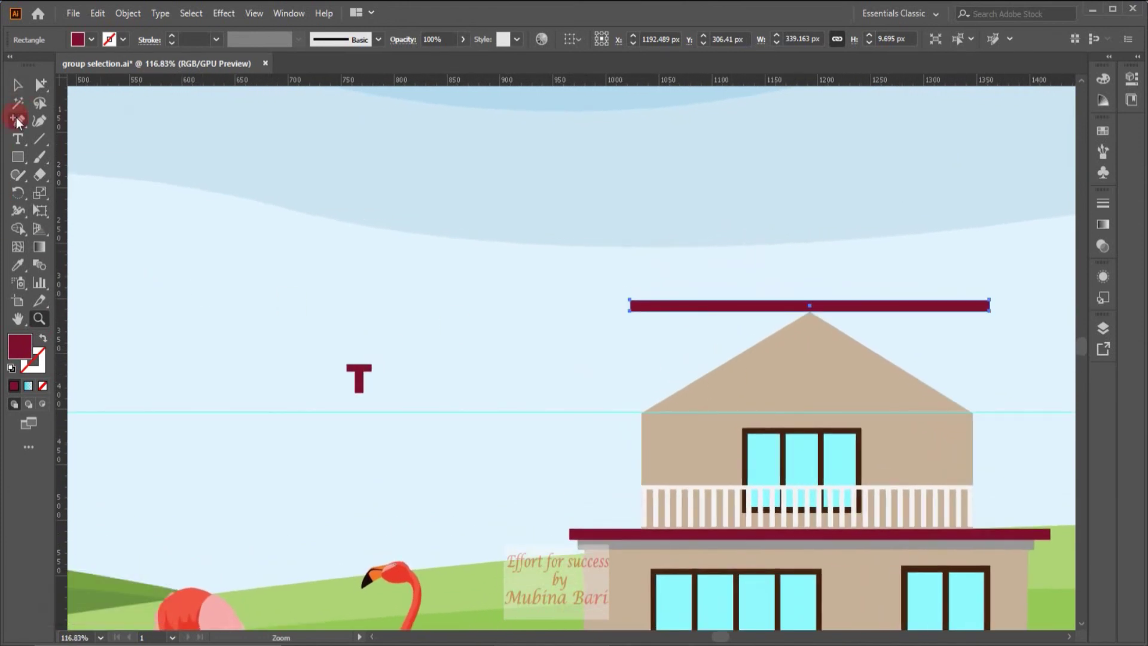
drag(17, 121, 72, 139)
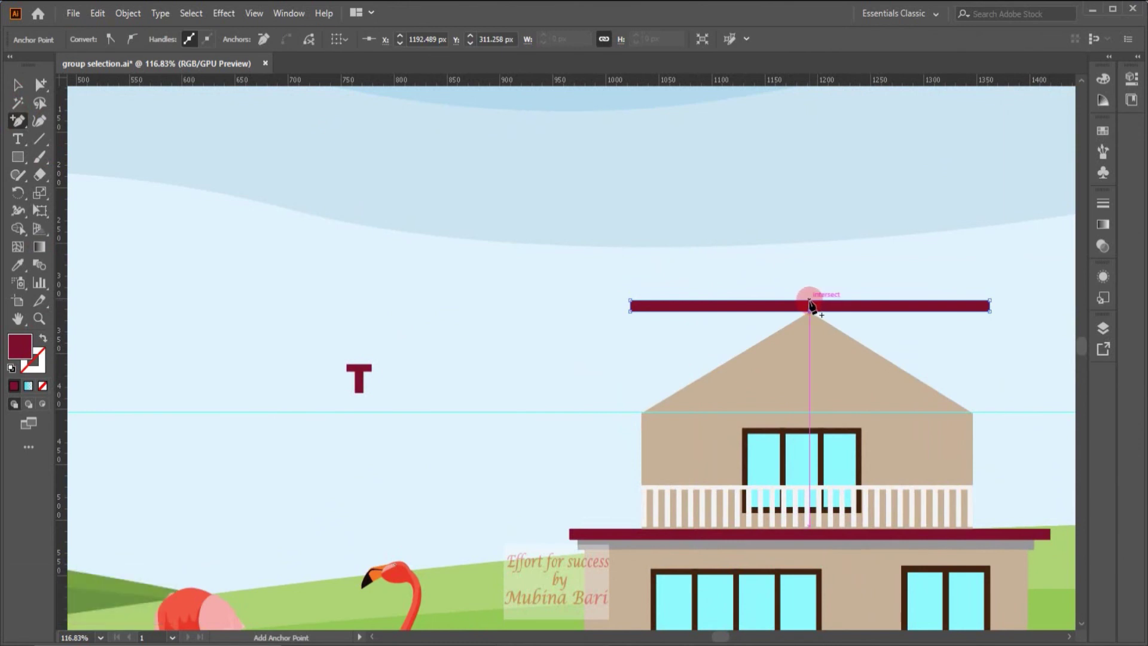
click(810, 300)
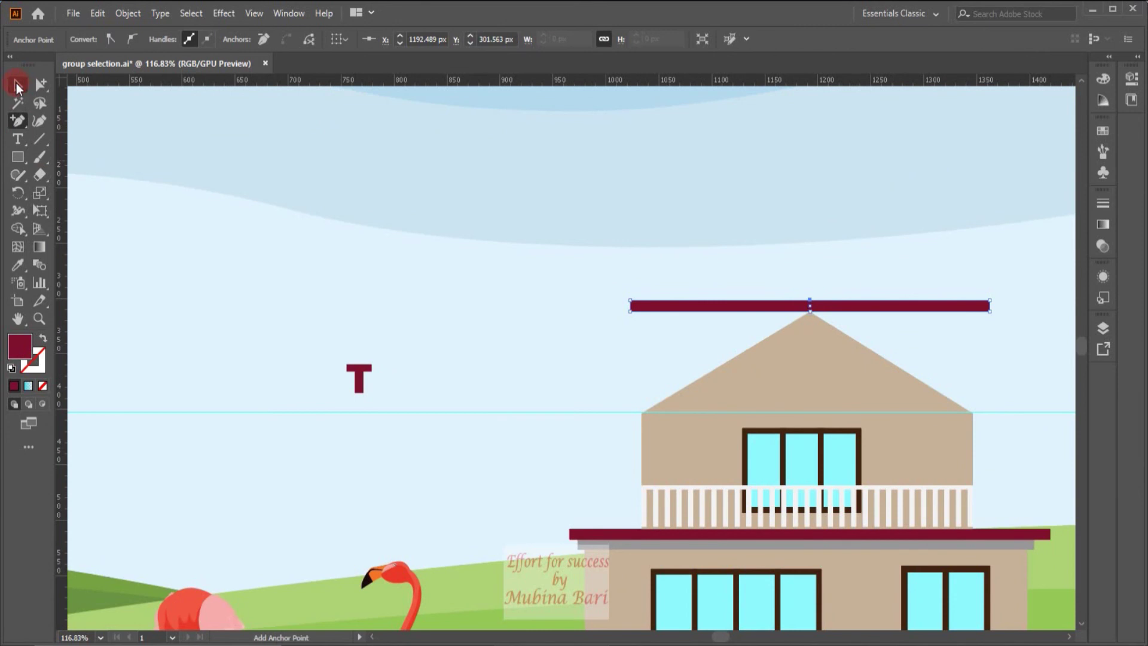
Bend the roof slab into a pitched roof by lowering its four end corners to the guide with Direct Selection, following the gable slopes.
drag(40, 85, 106, 85)
click(992, 312)
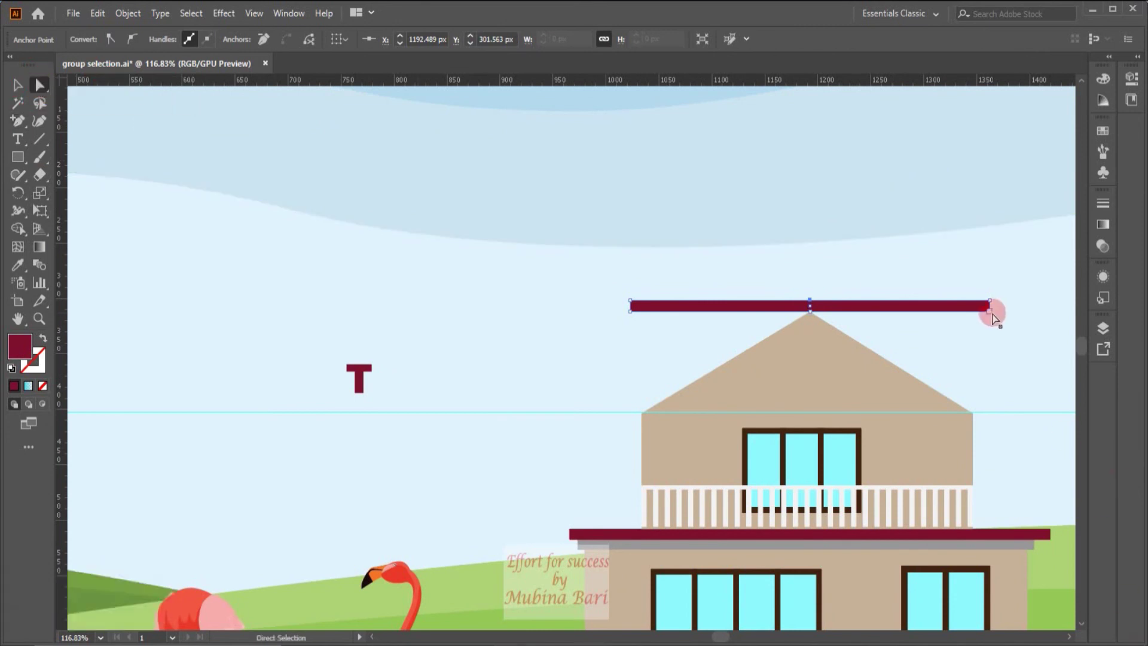
drag(992, 312, 976, 417)
click(992, 305)
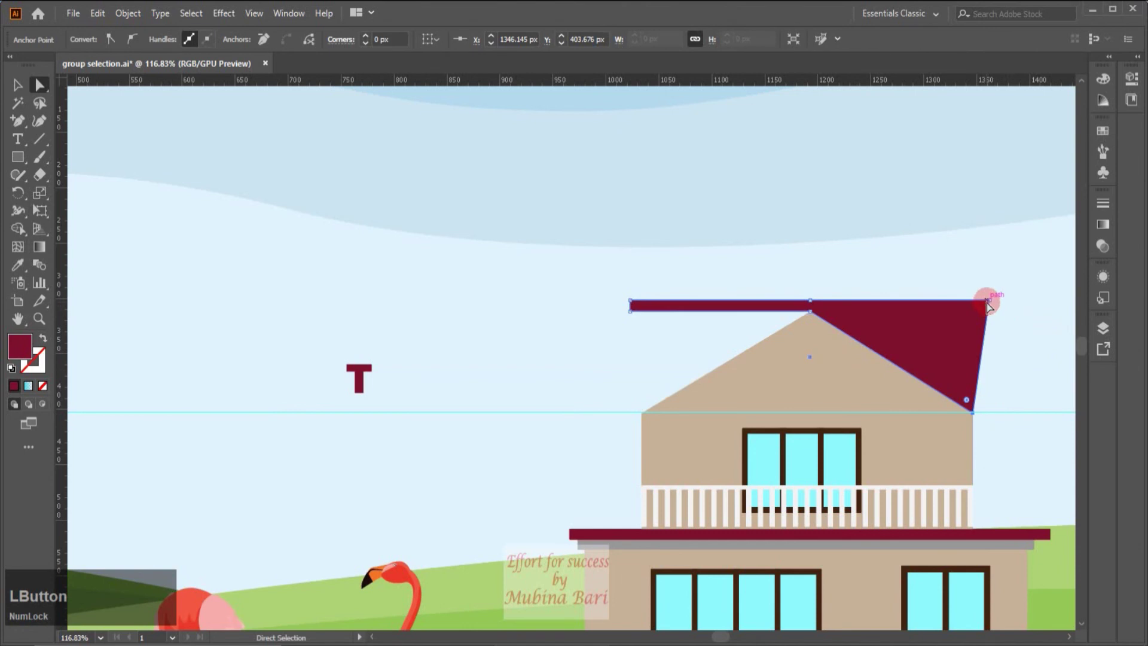
drag(991, 306, 989, 413)
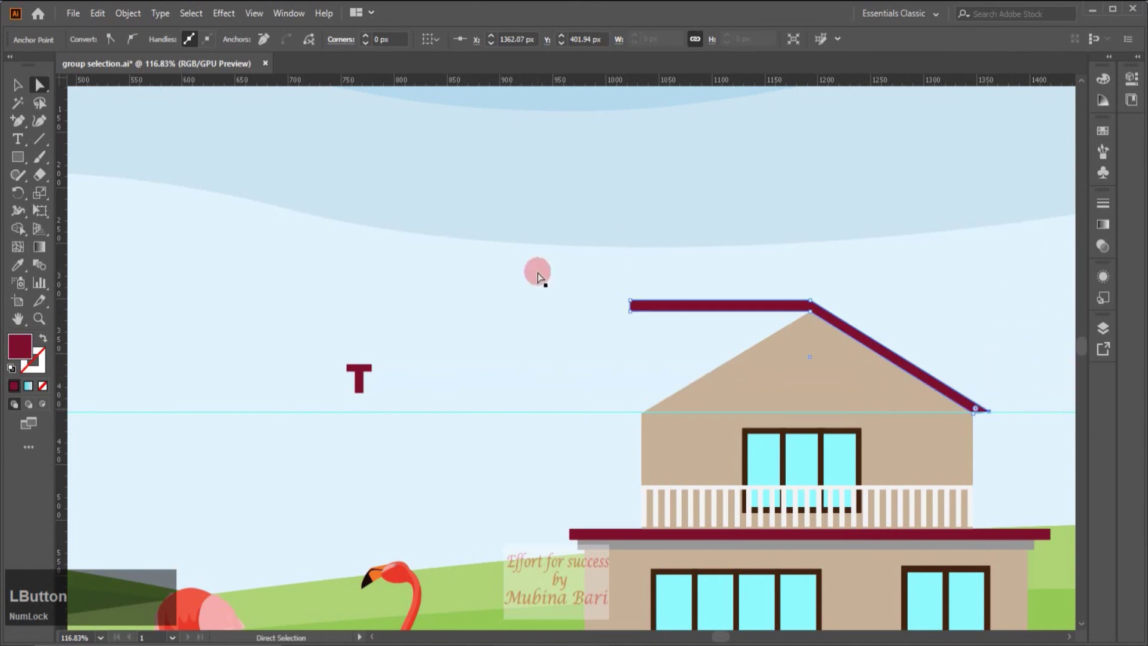
drag(630, 318, 639, 411)
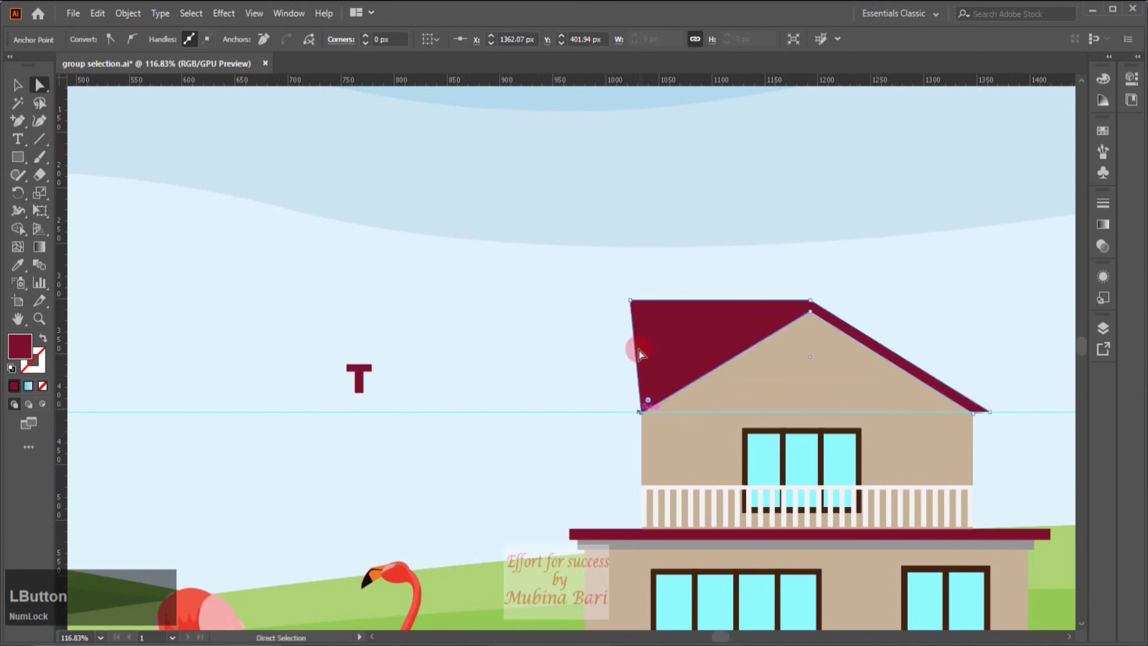
drag(630, 300, 628, 411)
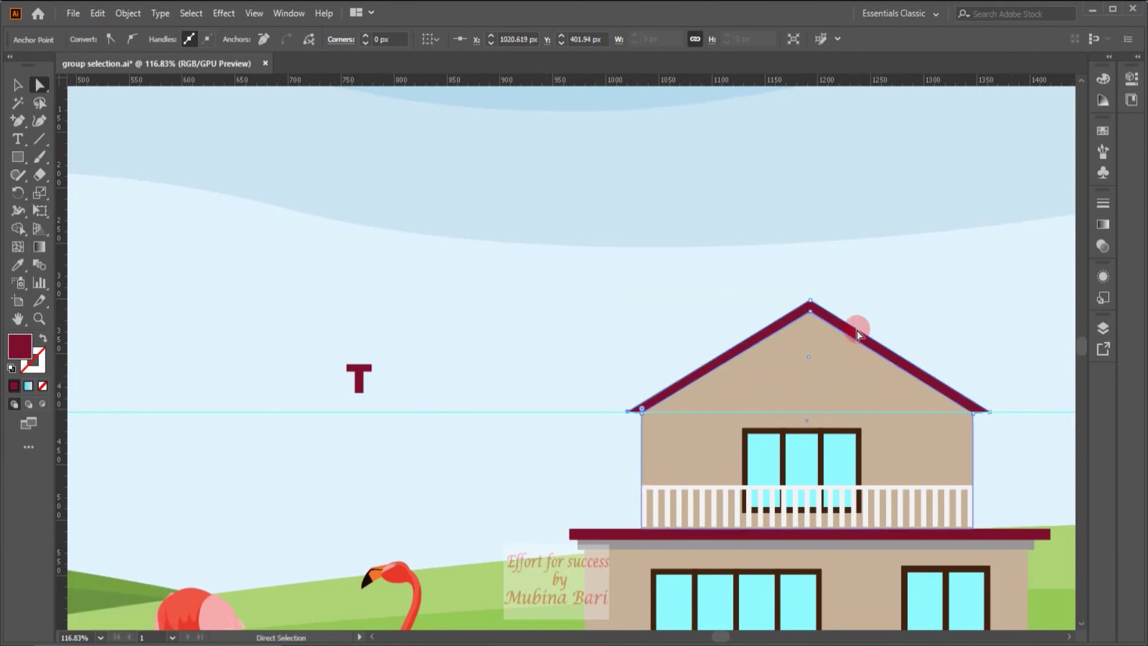
Draw a circle about 32 px wide in the gable and copy the upper window's cyan fill and brown stroke to it.
drag(18, 157, 73, 202)
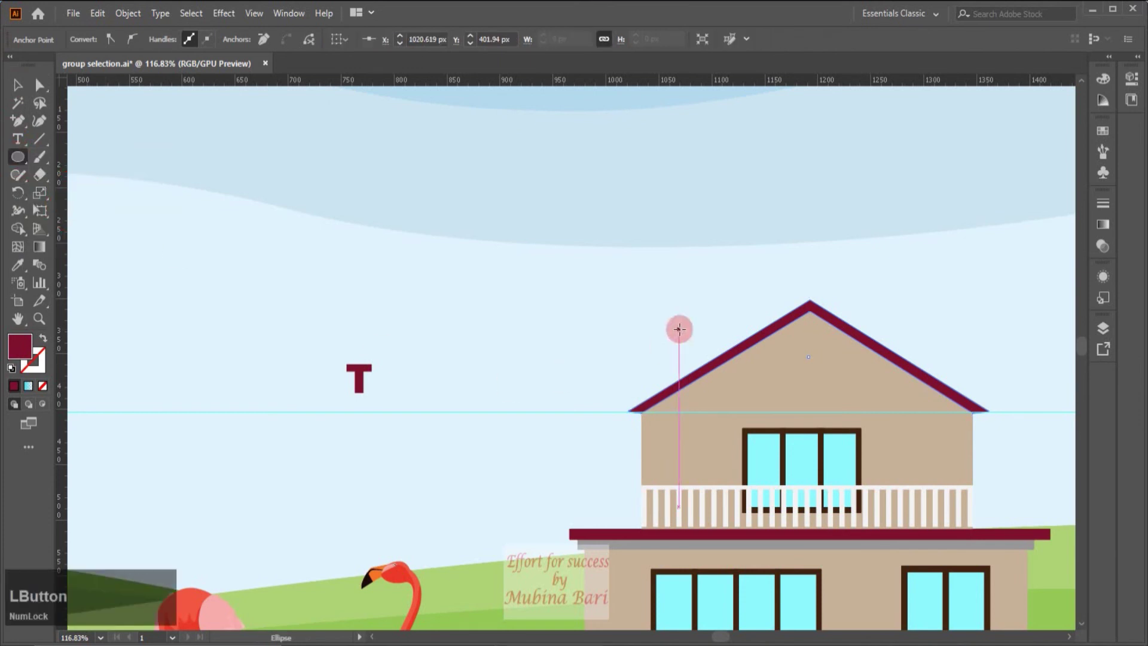
drag(793, 356, 827, 392)
click(18, 266)
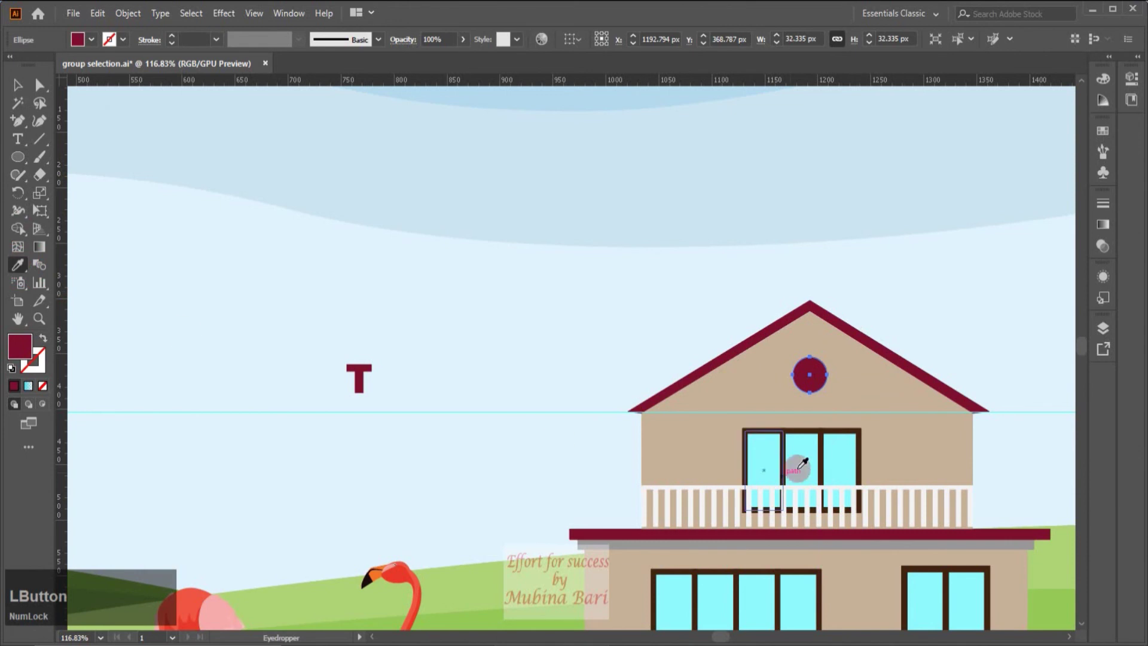
click(766, 458)
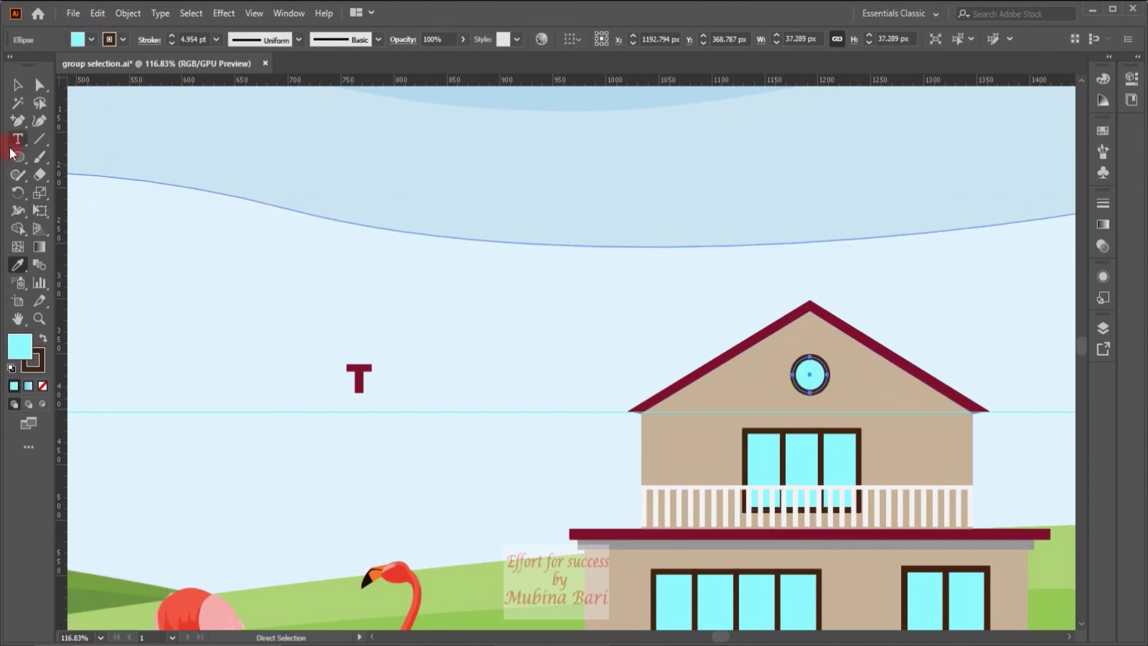
Draw a horizontal and a vertical crossbar through the round window's centre with the Pen tool.
click(17, 120)
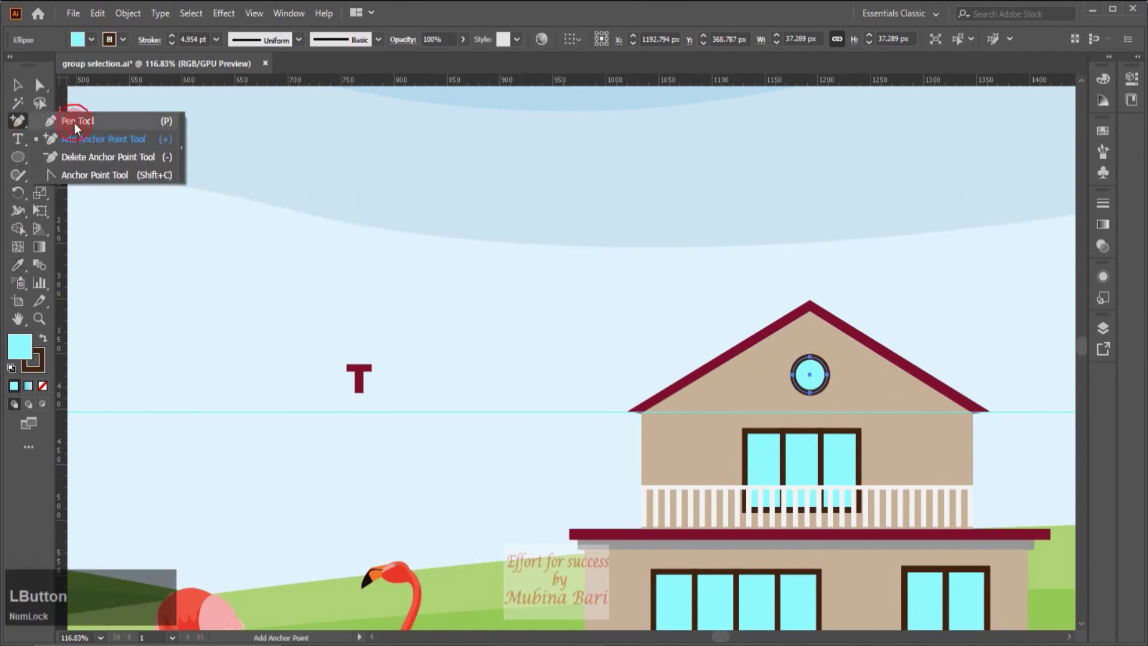
click(824, 379)
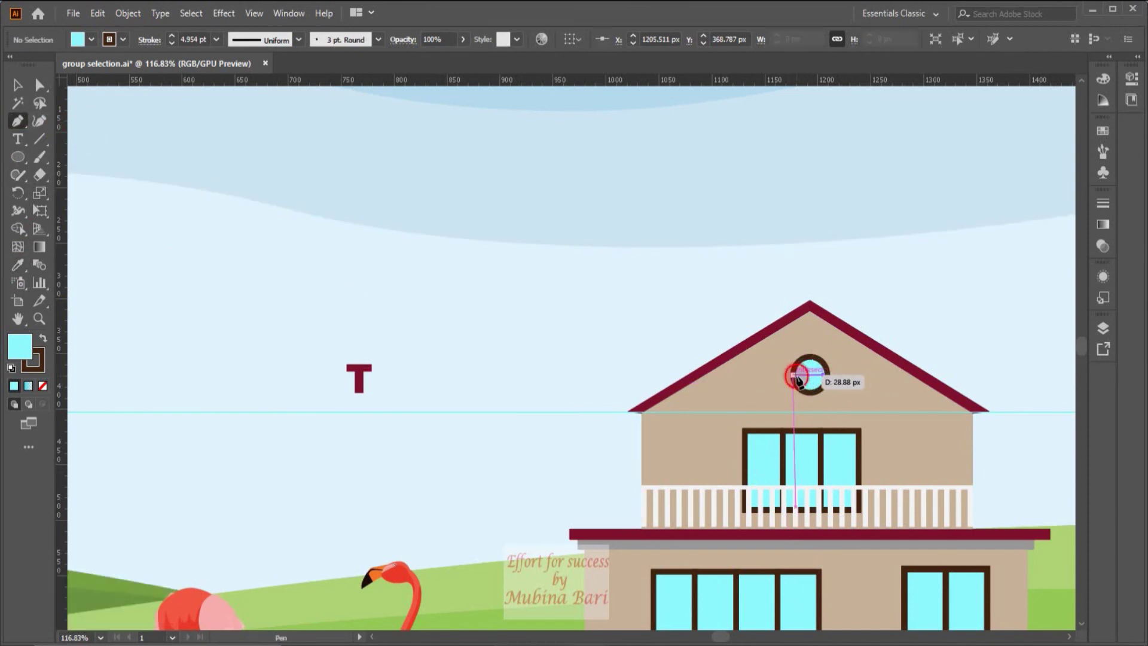
click(801, 376)
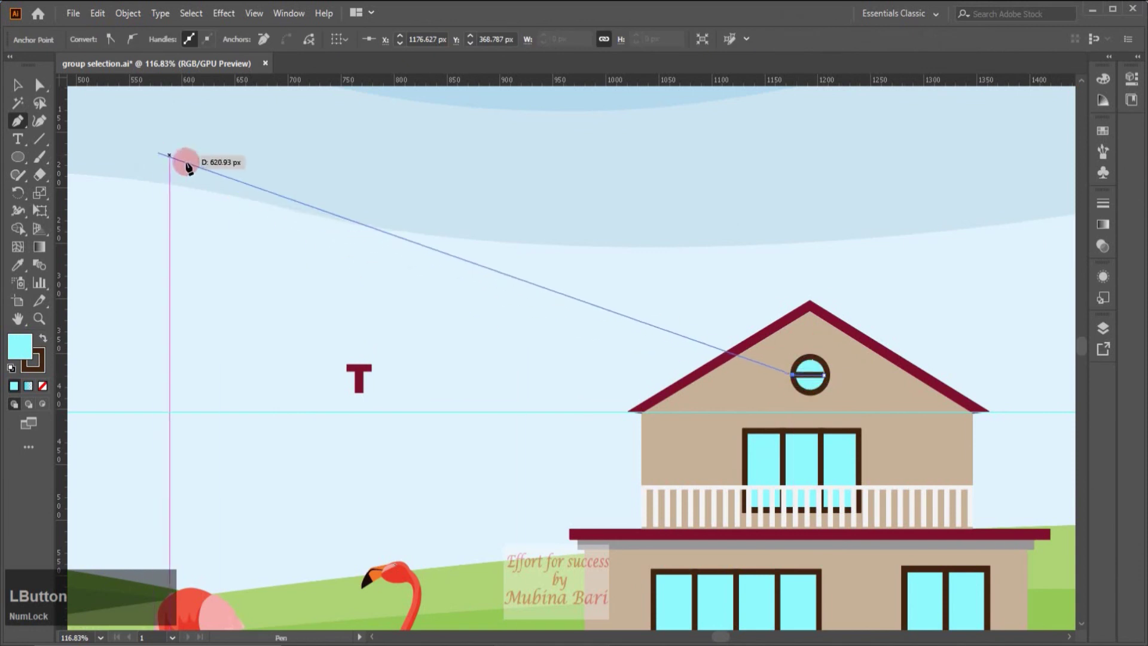
key(v)
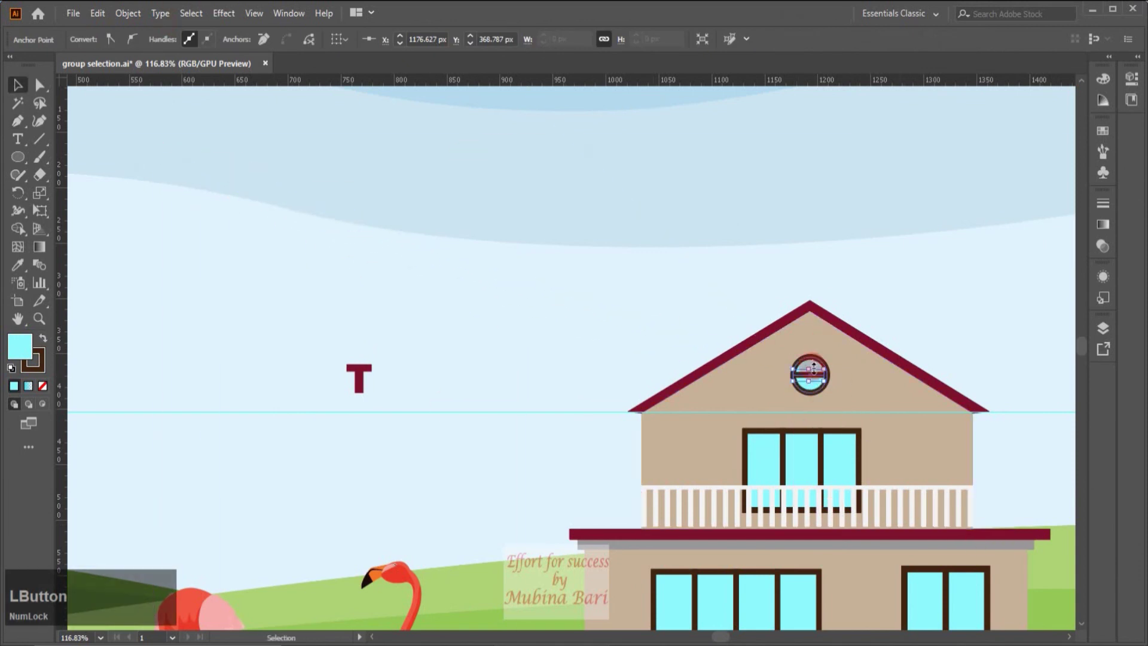
click(18, 120)
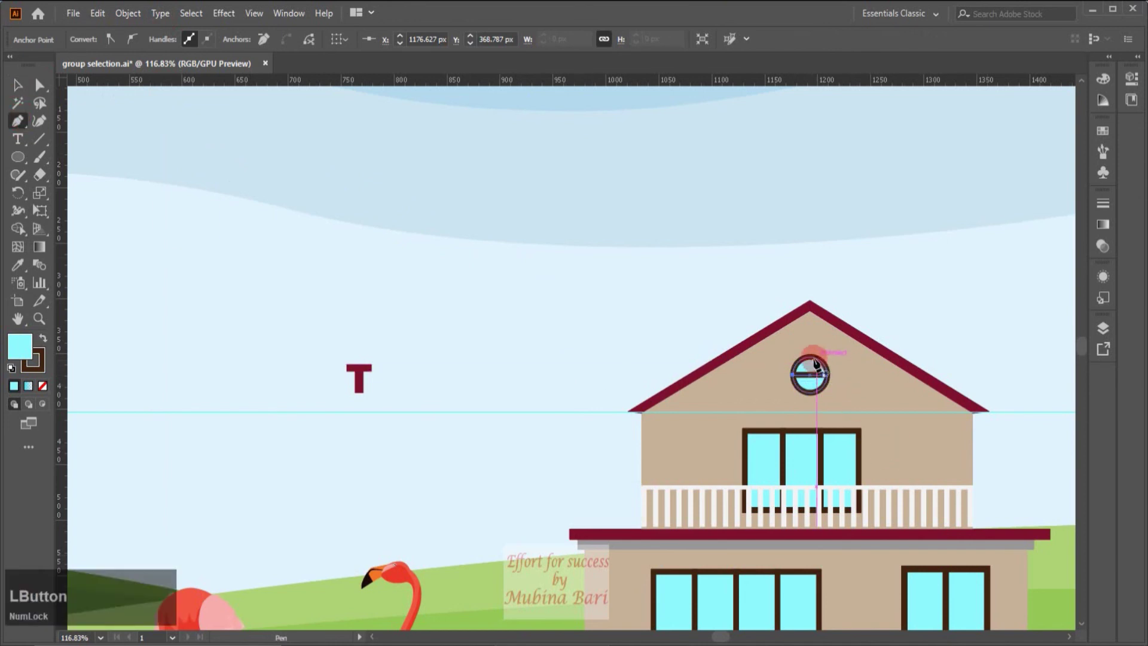
click(809, 366)
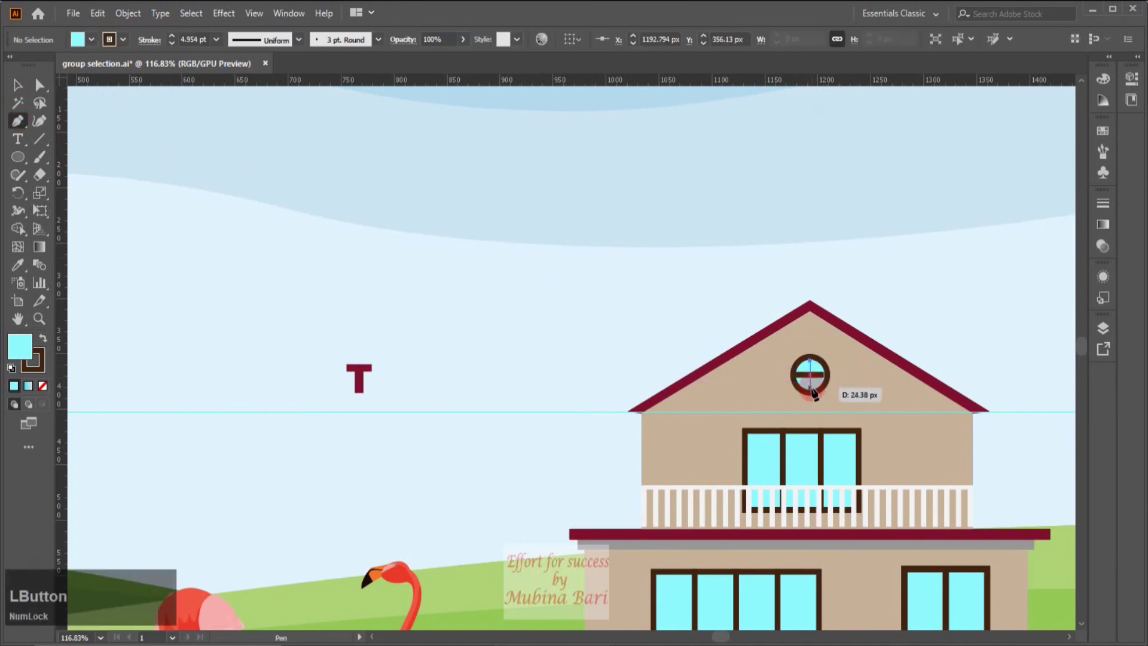
click(811, 389)
click(811, 390)
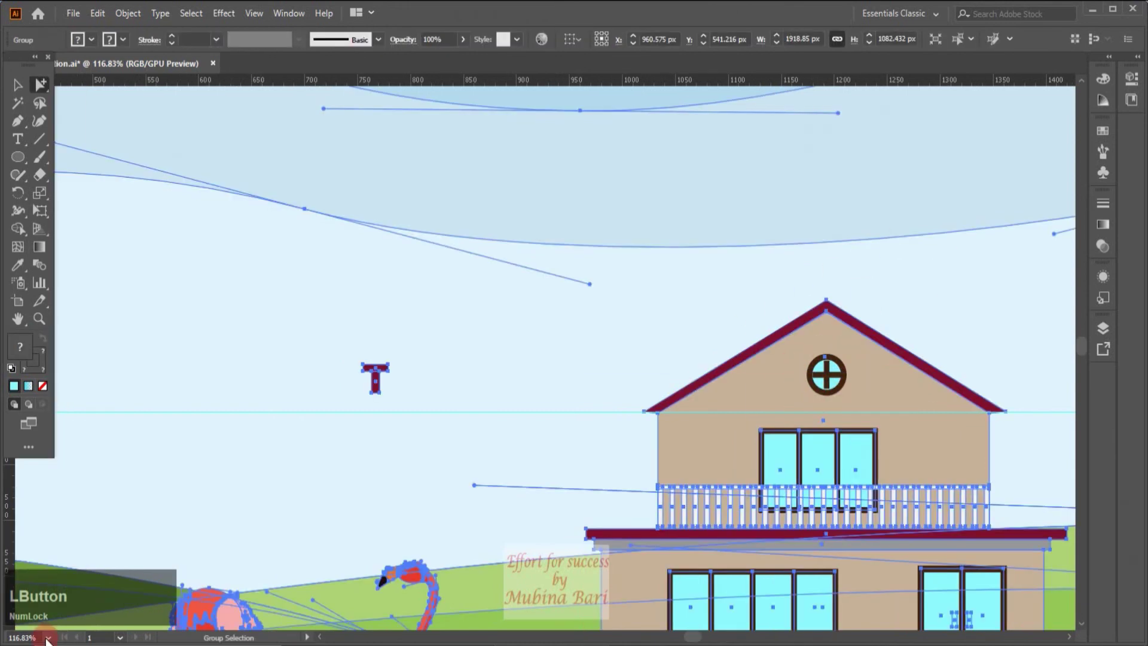
Clear the selection and move the chimney group from the sky onto the roof's left slope with Group Selection.
click(48, 637)
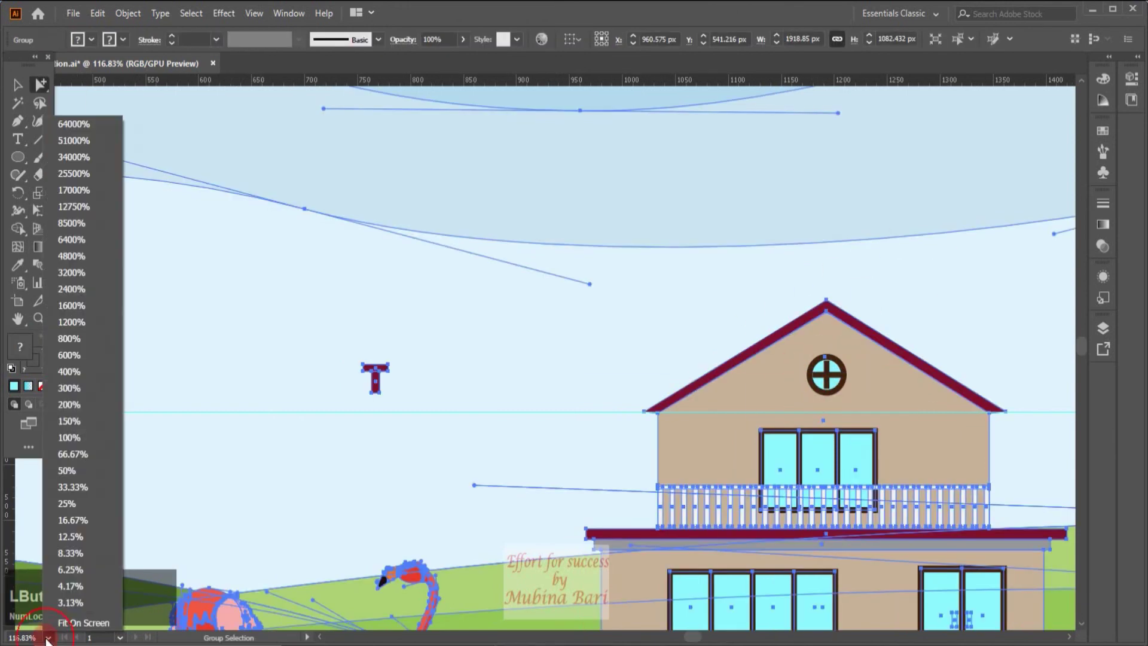
click(75, 623)
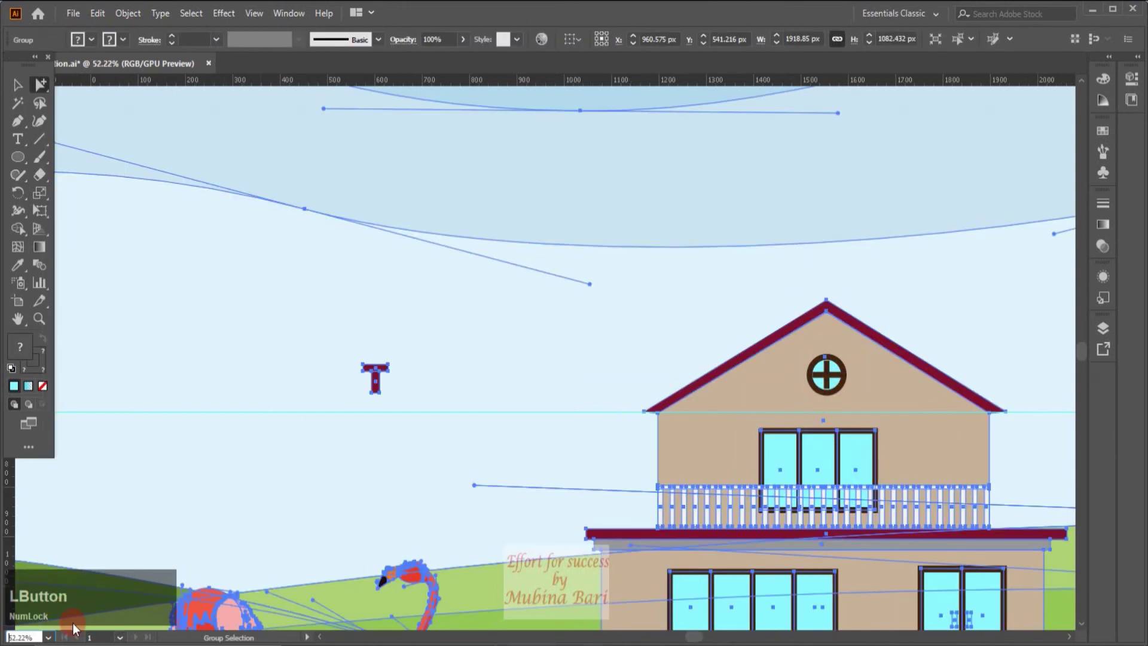
click(40, 84)
click(445, 324)
click(458, 276)
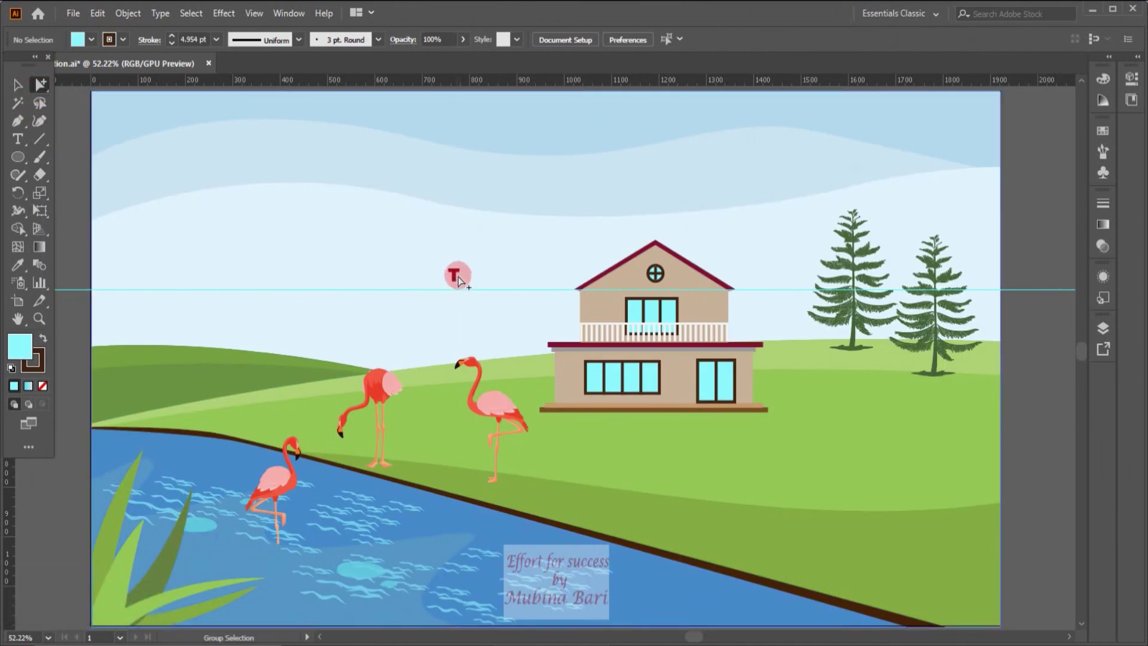
click(456, 279)
drag(456, 279, 639, 245)
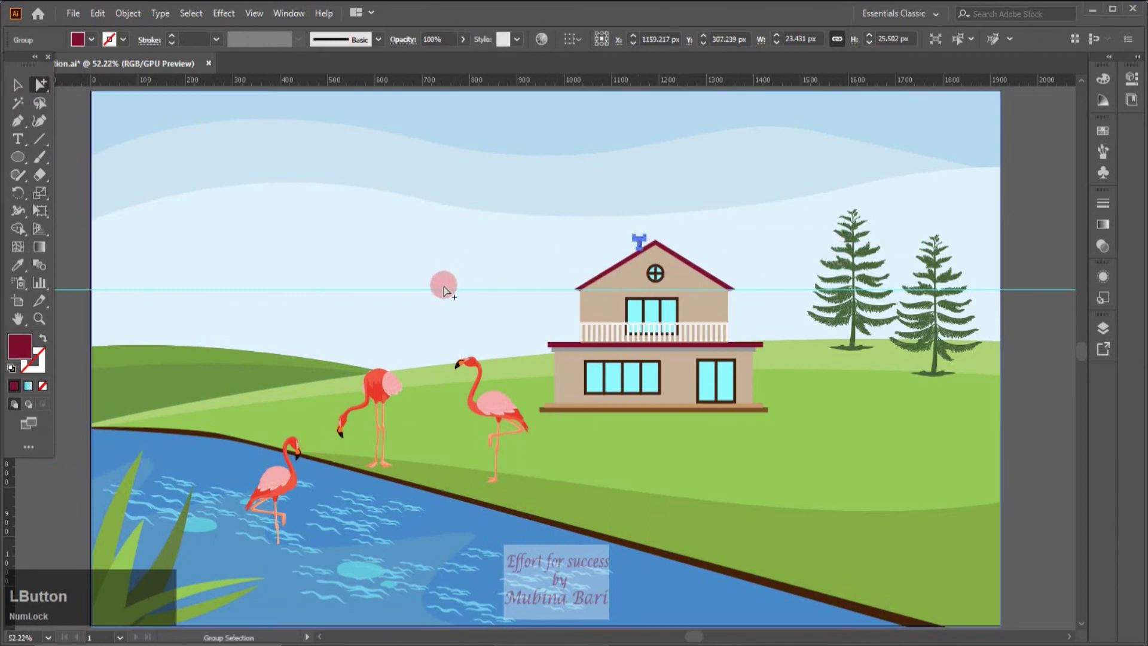
Deselect the chimney and delete the horizontal guide.
click(441, 284)
click(1038, 288)
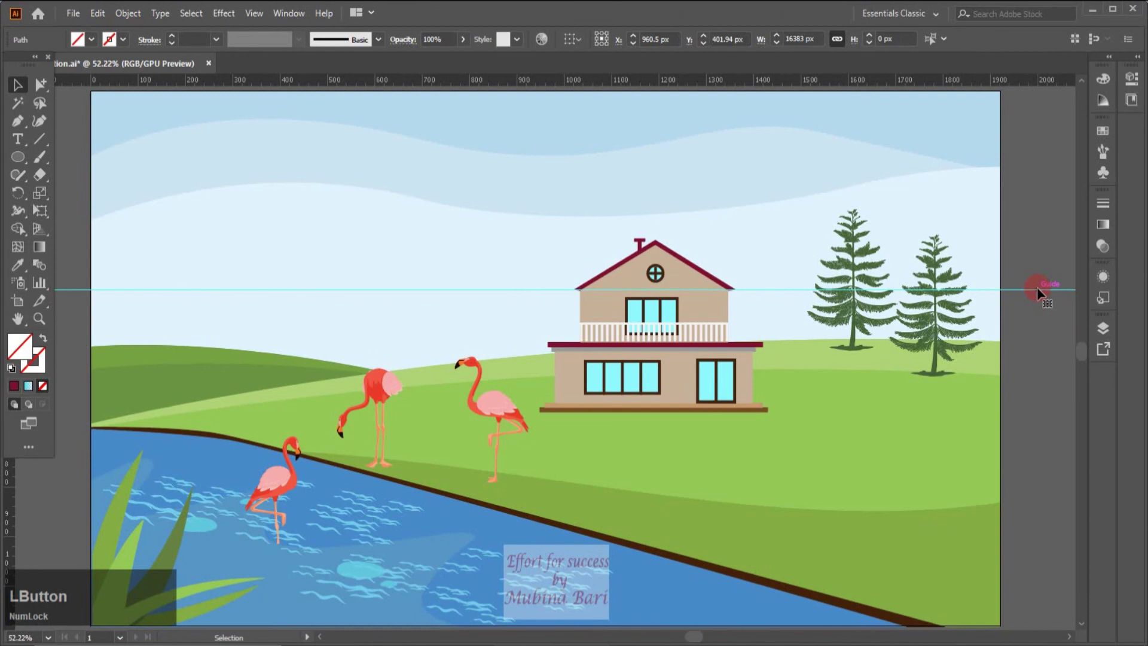
key(Delete)
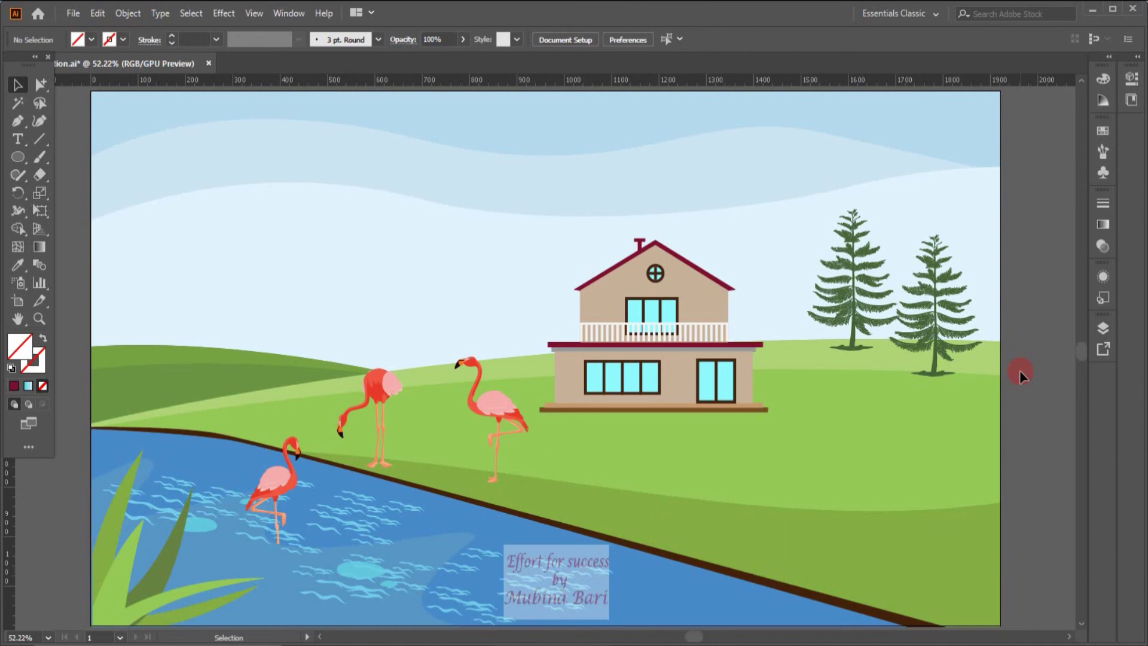
Select the whole left pine tree with Group Selection.
click(40, 85)
click(854, 325)
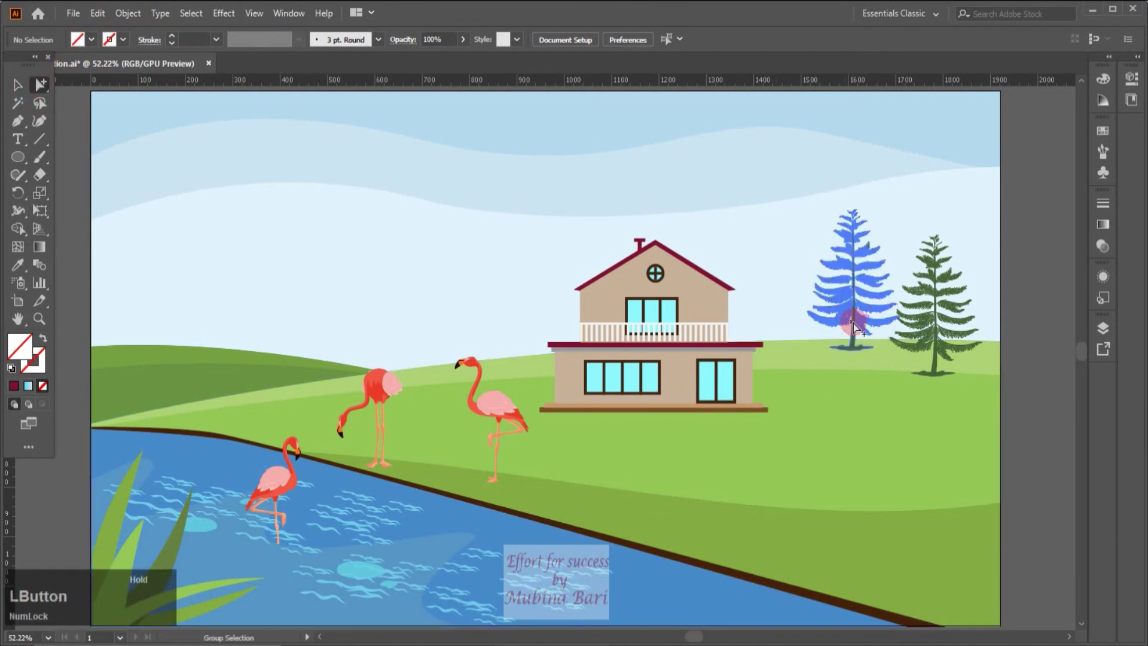
click(853, 325)
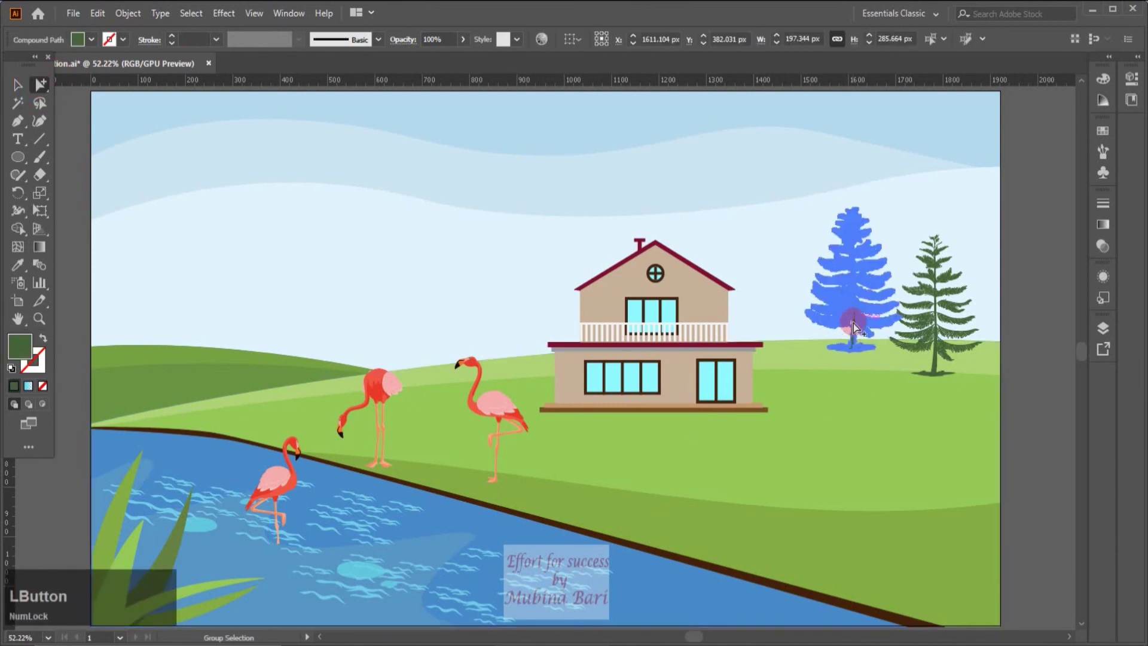